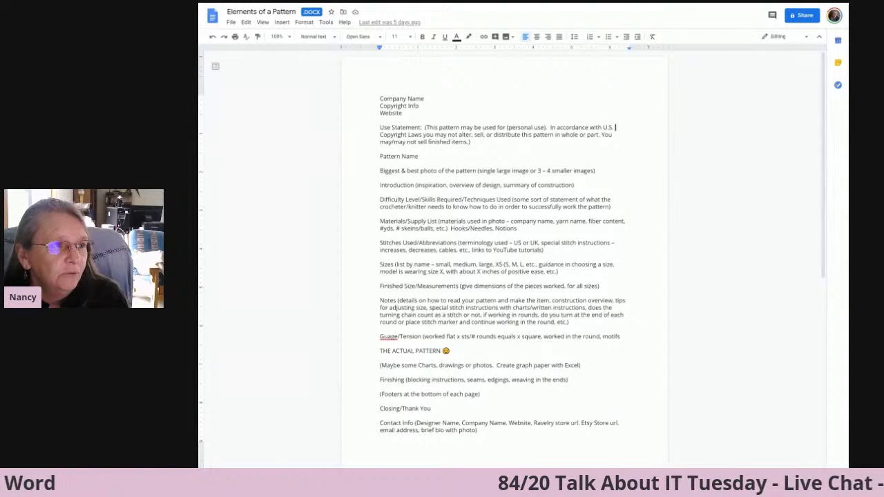
{"action": "left_click", "coordinate": [305, 22]}
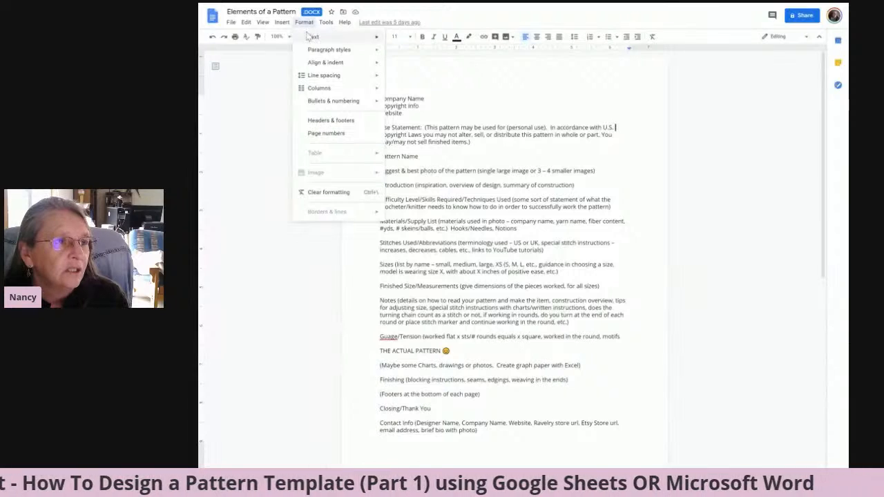
{"action": "mouse_move", "coordinate": [313, 52]}
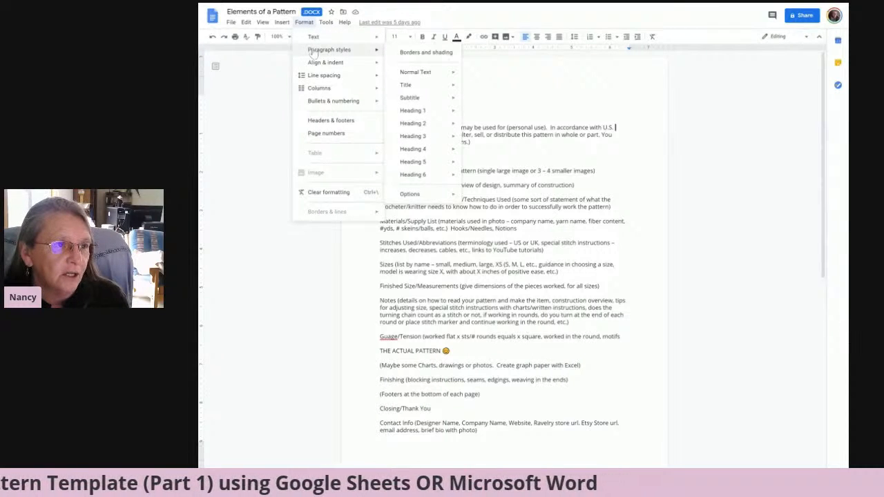
{"action": "mouse_move", "coordinate": [417, 79]}
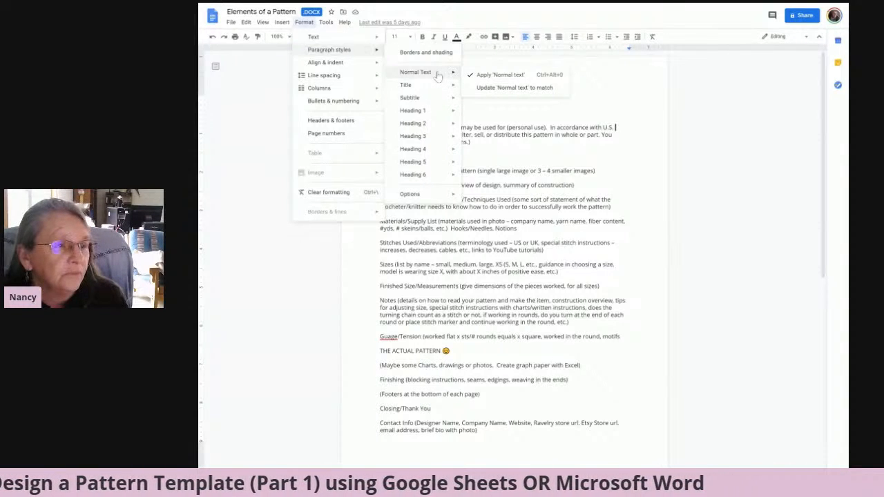
{"action": "left_click", "coordinate": [442, 19]}
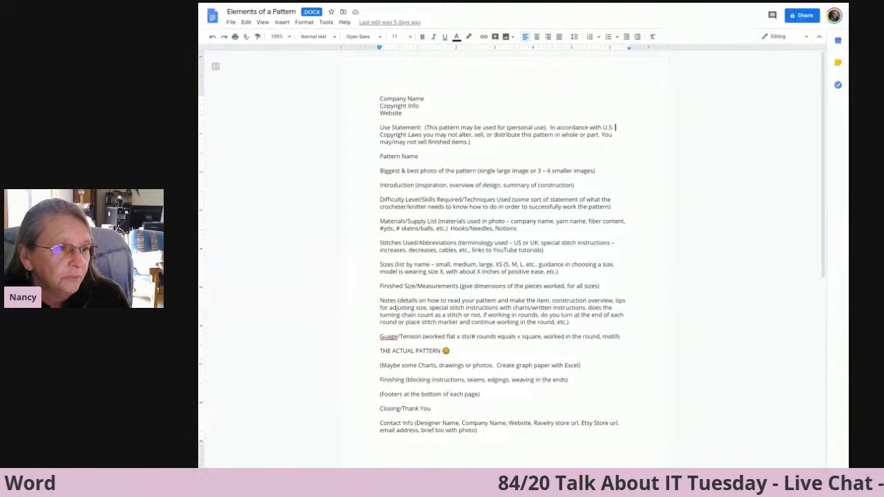
Change the font of the entire Use Statement paragraph to Arial.
{"action": "left_click_drag", "start_coordinate": [380, 127], "coordinate": [472, 142]}
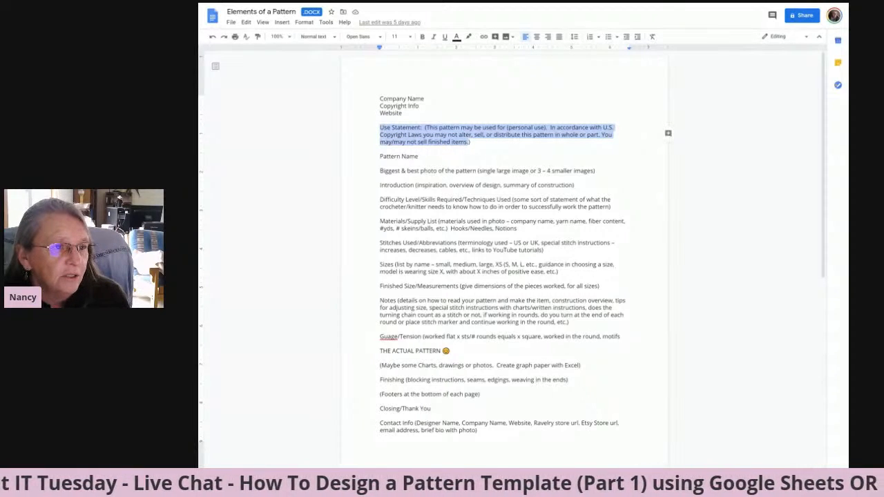
{"action": "left_click_drag", "start_coordinate": [470, 141], "coordinate": [379, 127]}
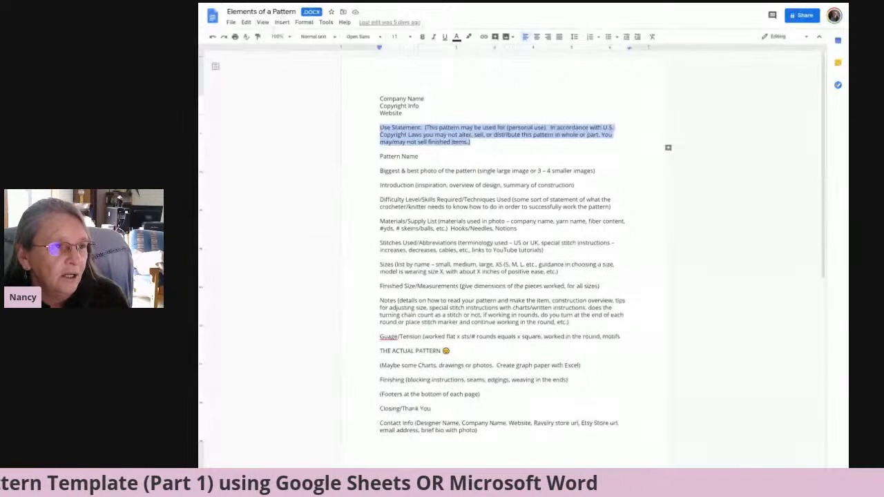
{"action": "left_click", "coordinate": [379, 40]}
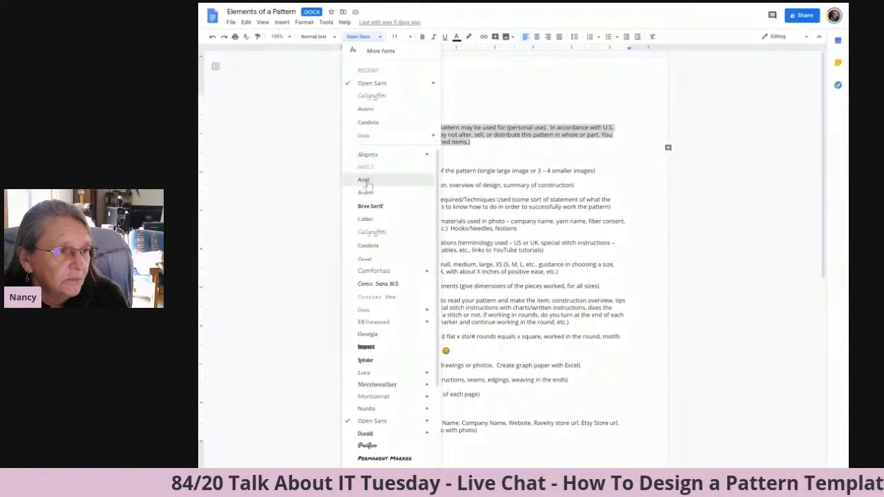
{"action": "left_click", "coordinate": [366, 181]}
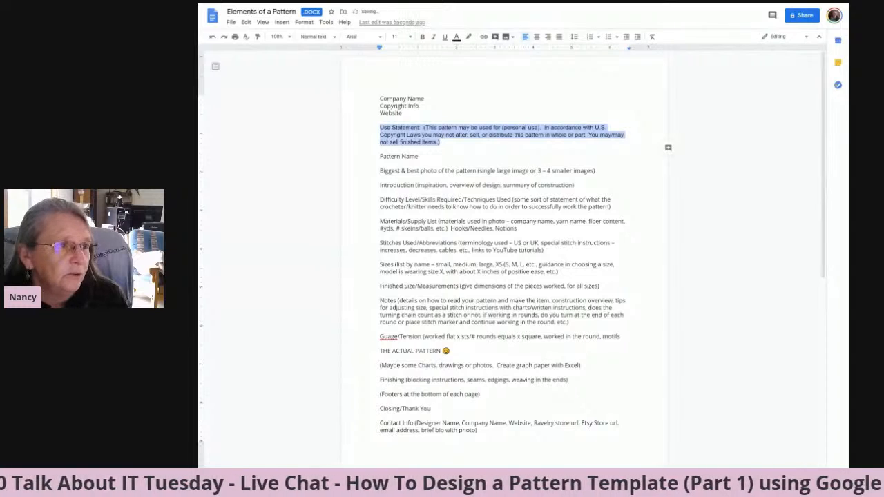
Update the Normal text paragraph style to match the Arial formatting of the selected Use Statement paragraph.
{"action": "left_click", "coordinate": [304, 22]}
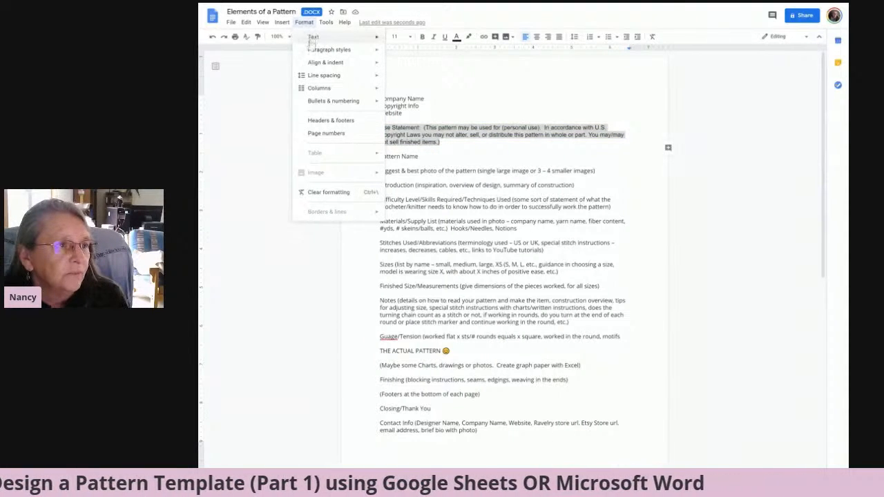
{"action": "mouse_move", "coordinate": [310, 53]}
{"action": "mouse_move", "coordinate": [402, 76]}
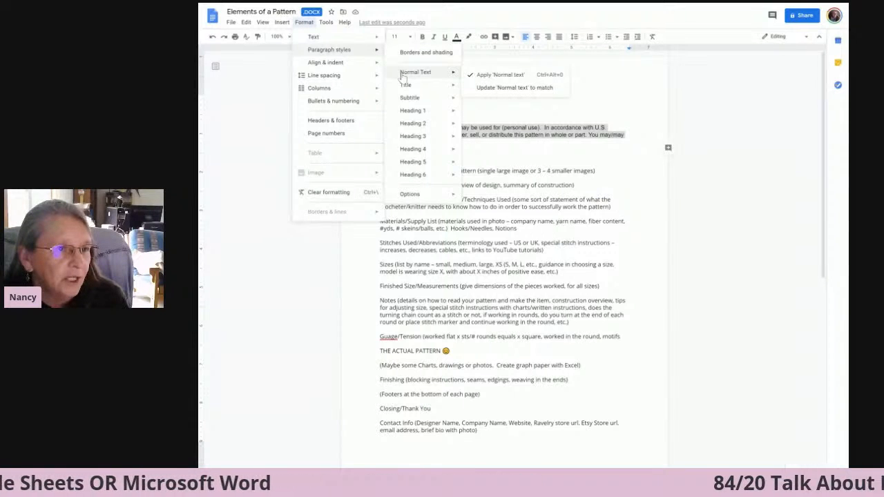
{"action": "left_click", "coordinate": [489, 88]}
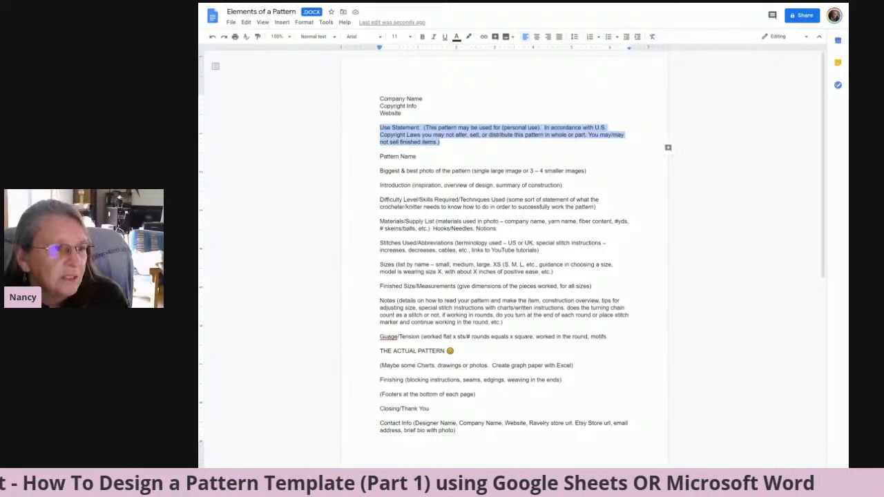
Format the "Pattern Name" line in the Calligraffitti font at size 36.
{"action": "left_click_drag", "start_coordinate": [380, 156], "coordinate": [416, 156]}
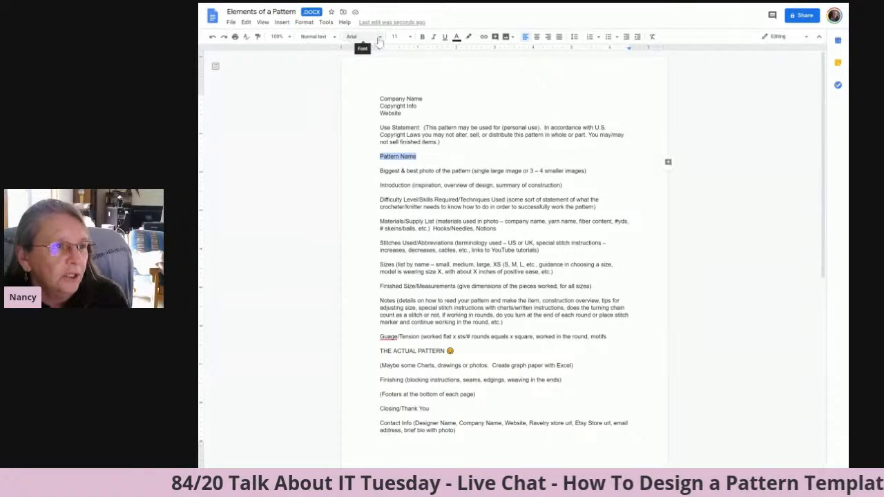
{"action": "left_click", "coordinate": [379, 40]}
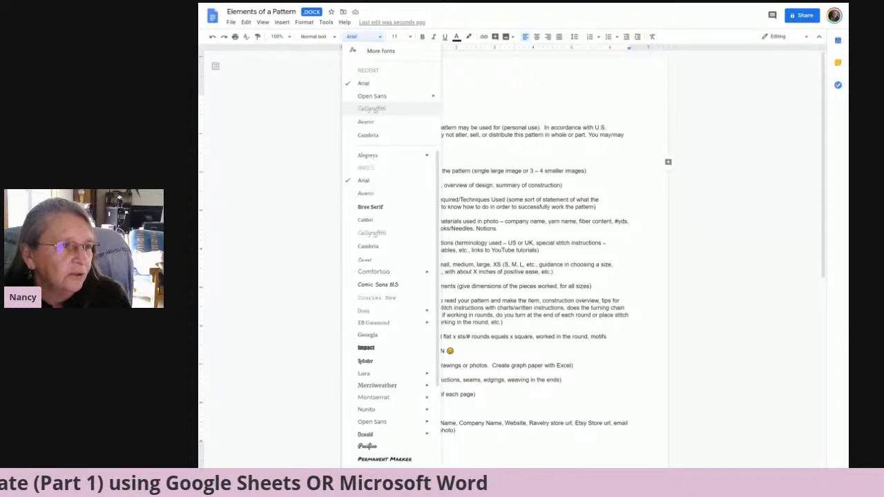
{"action": "left_click", "coordinate": [369, 110]}
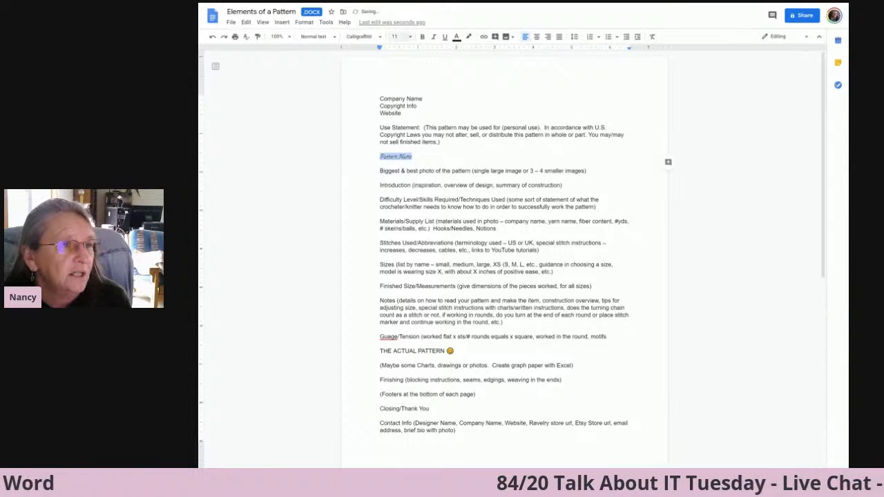
{"action": "left_click", "coordinate": [410, 37]}
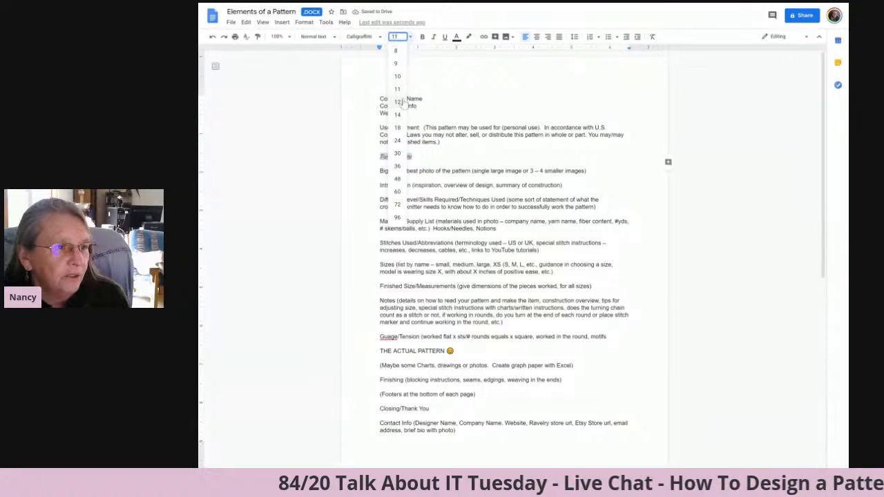
{"action": "left_click", "coordinate": [398, 166]}
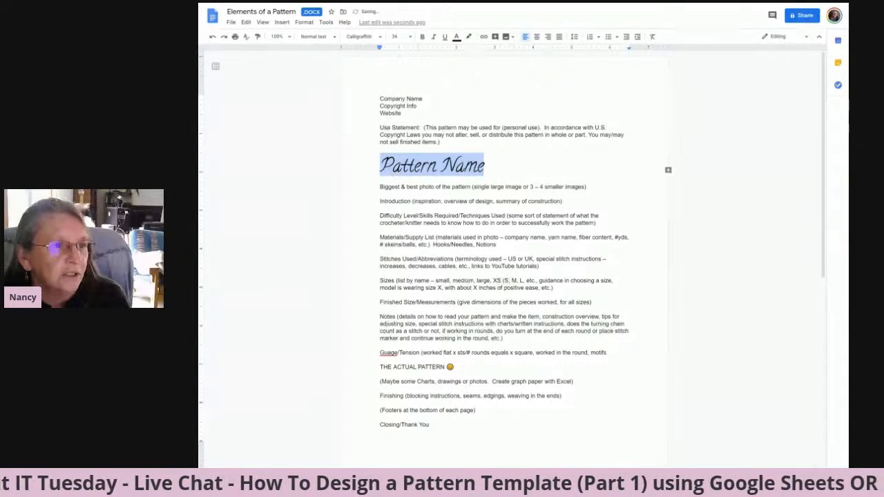
Set the text colour of the "Pattern Name" line to dark magenta.
{"action": "left_click", "coordinate": [456, 39]}
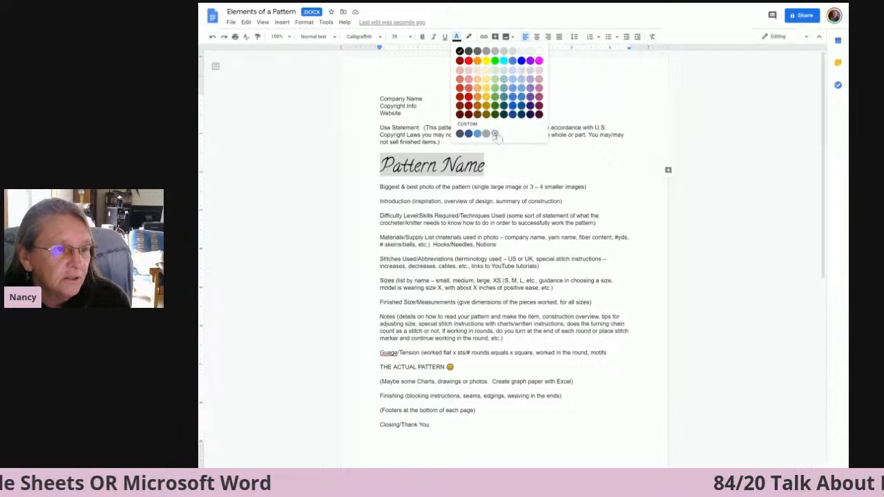
{"action": "left_click", "coordinate": [494, 134]}
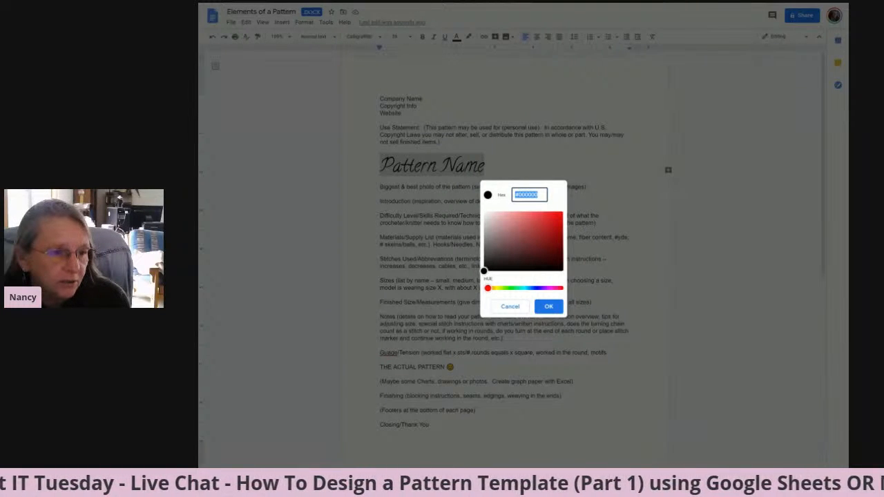
{"action": "left_click", "coordinate": [548, 310]}
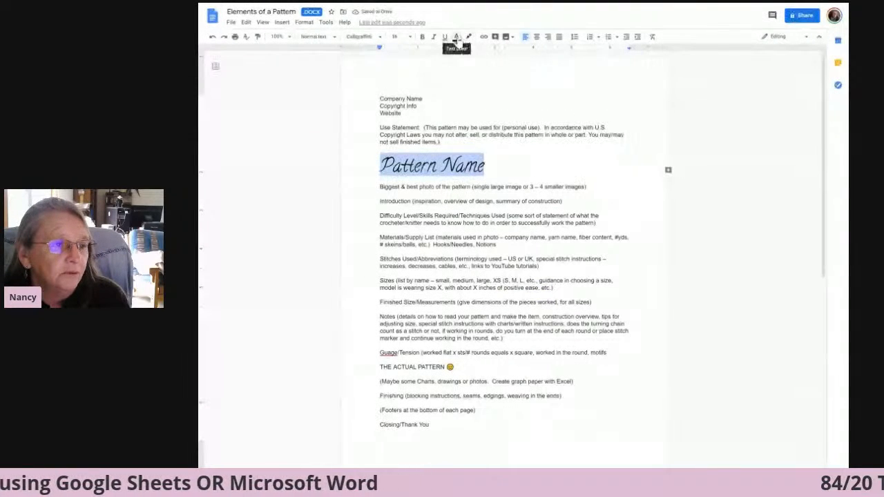
{"action": "left_click", "coordinate": [457, 39]}
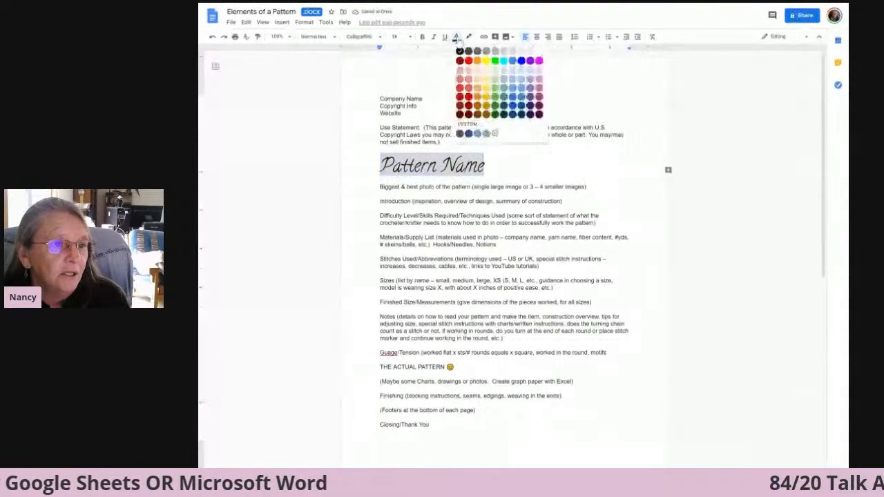
{"action": "left_click", "coordinate": [539, 108]}
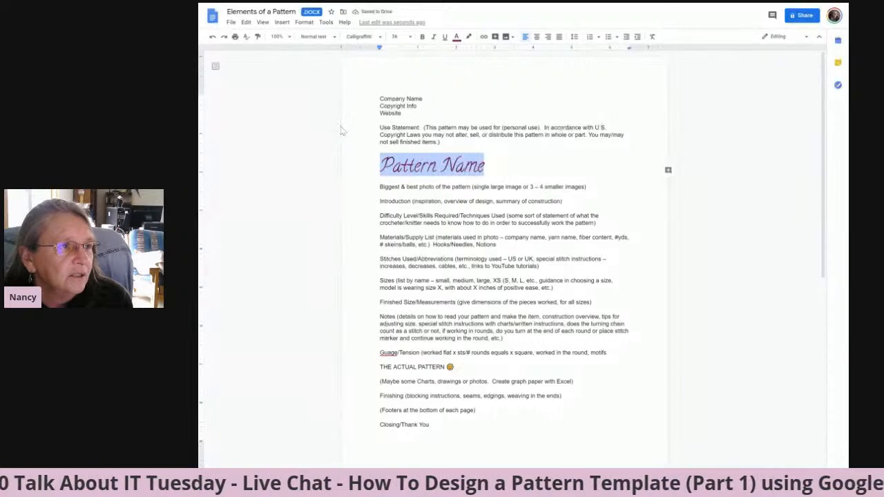
Apply the Title style to the "Pattern Name" line and format it in dark magenta Calligraffitti.
{"action": "left_click", "coordinate": [335, 38]}
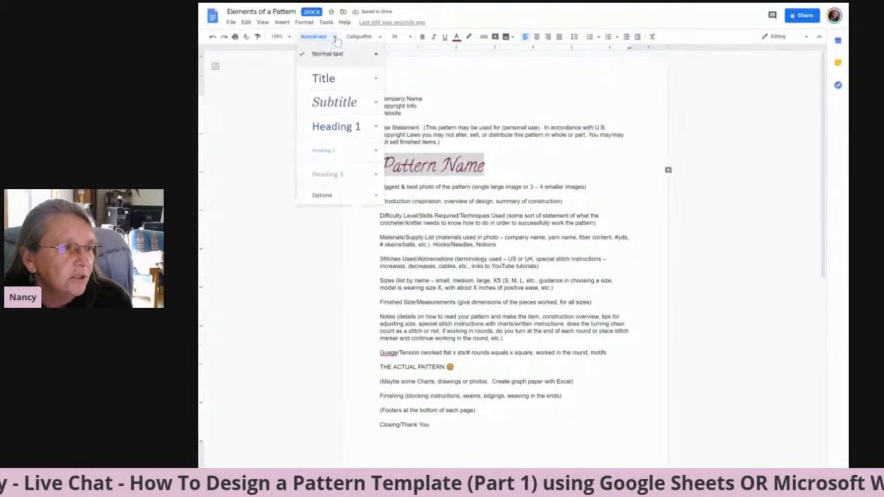
{"action": "left_click", "coordinate": [323, 78]}
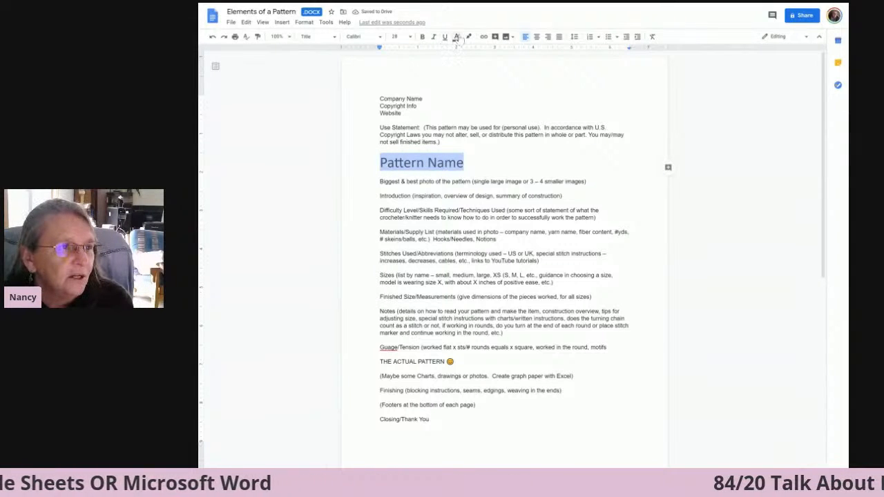
{"action": "left_click", "coordinate": [362, 35]}
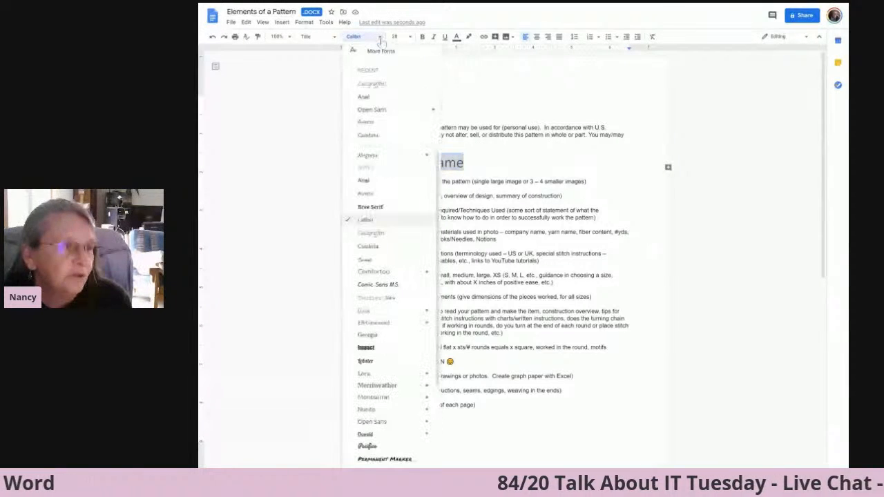
{"action": "left_click", "coordinate": [370, 84]}
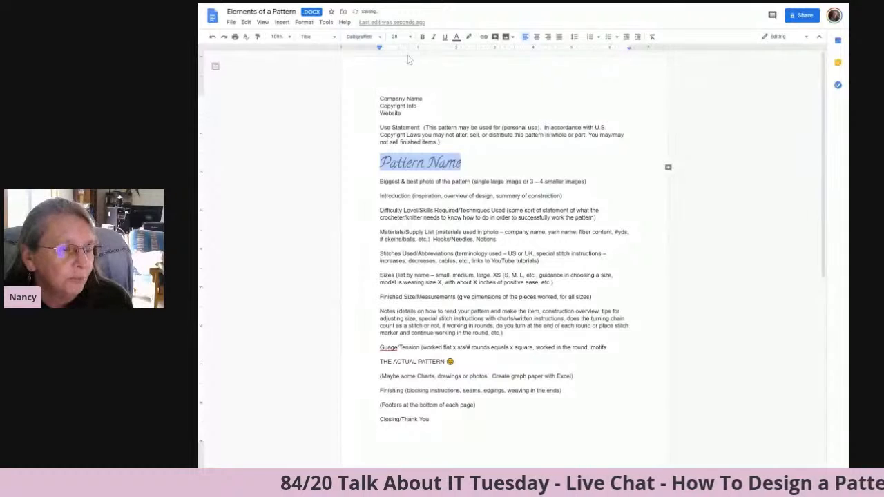
{"action": "left_click", "coordinate": [456, 38]}
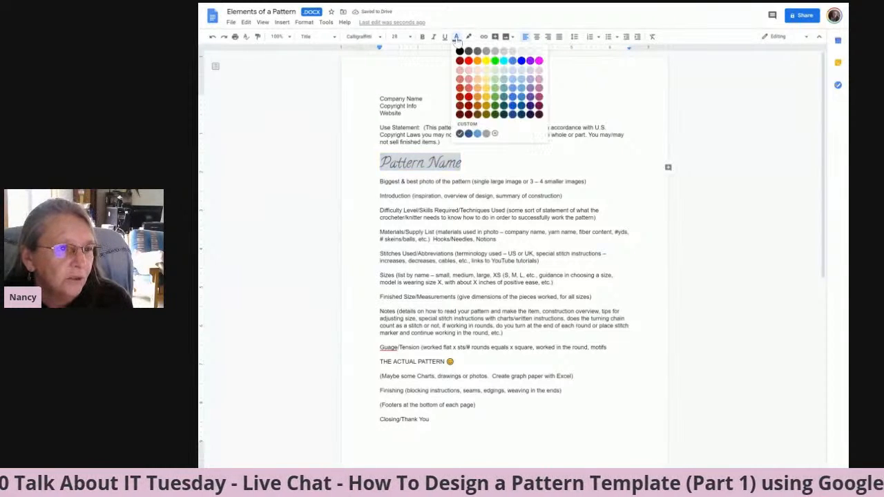
{"action": "left_click", "coordinate": [540, 111]}
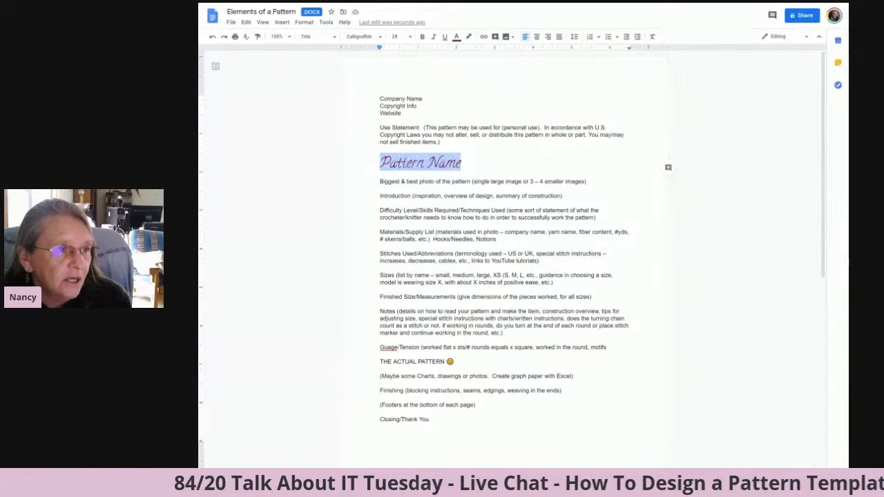
Set the "Pattern Name" title's font size to 36 and center it on the page.
{"action": "left_click", "coordinate": [398, 36]}
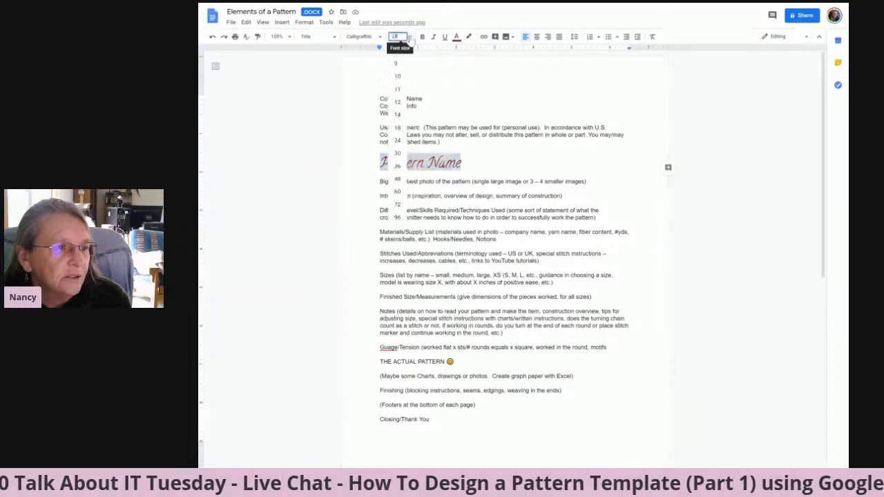
{"action": "left_click", "coordinate": [398, 155]}
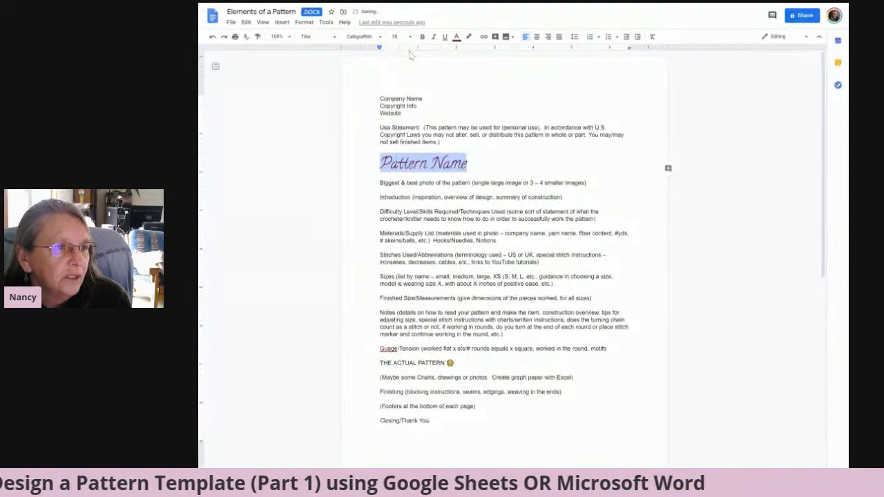
{"action": "left_click", "coordinate": [399, 36]}
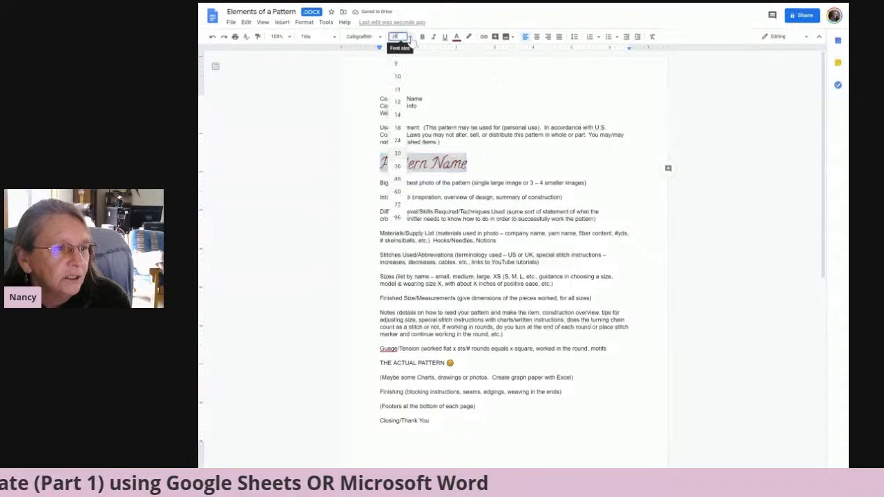
{"action": "left_click", "coordinate": [397, 166]}
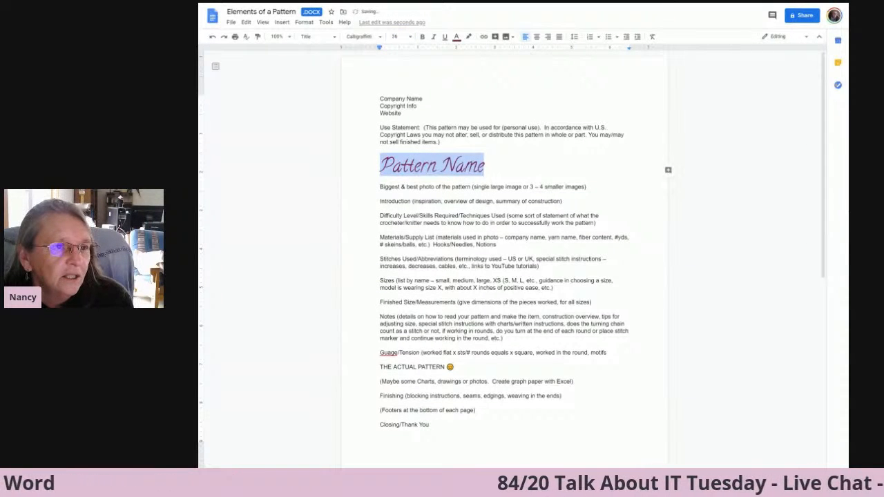
{"action": "left_click", "coordinate": [536, 37]}
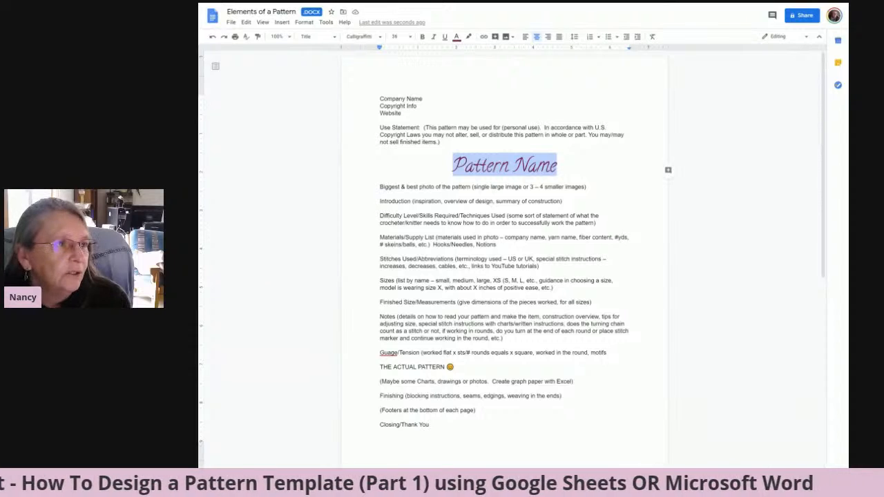
Update the Title paragraph style to match the formatted "Pattern Name" line.
{"action": "left_click", "coordinate": [304, 23]}
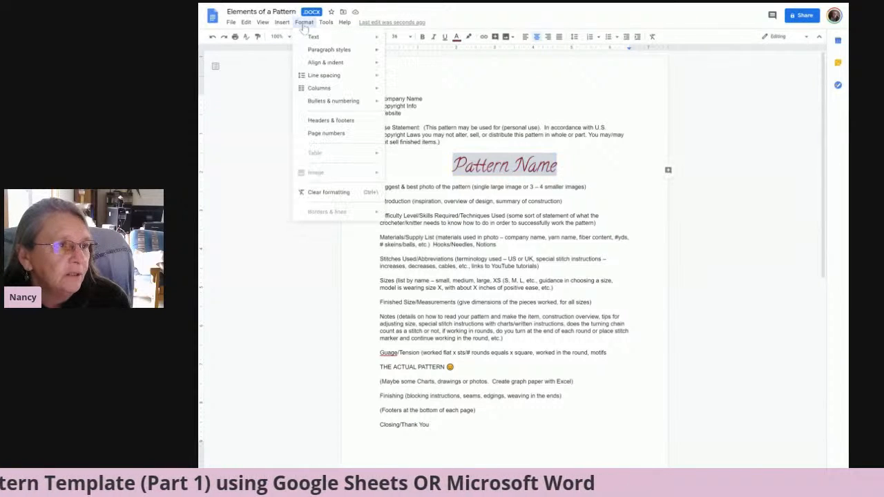
{"action": "mouse_move", "coordinate": [338, 50]}
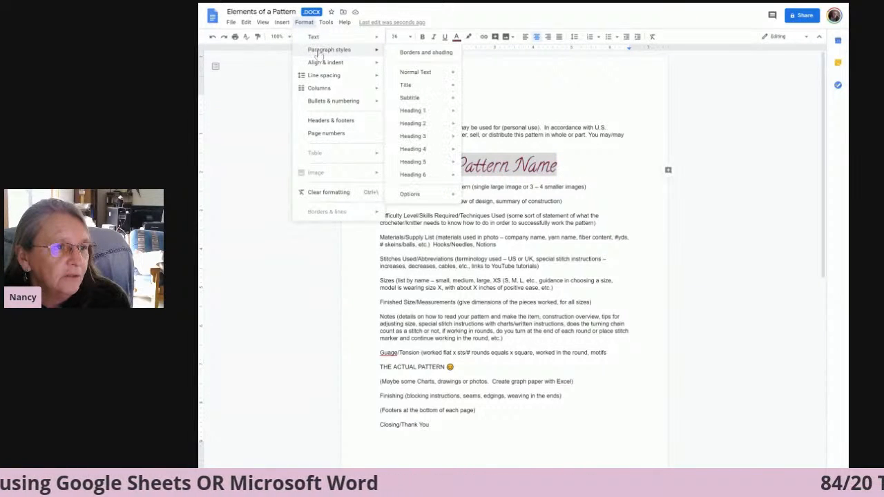
{"action": "mouse_move", "coordinate": [424, 87]}
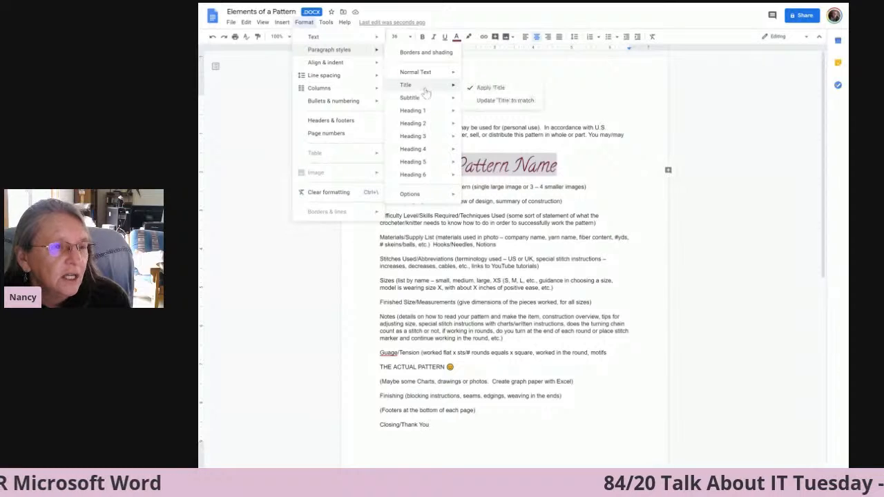
{"action": "left_click", "coordinate": [509, 103]}
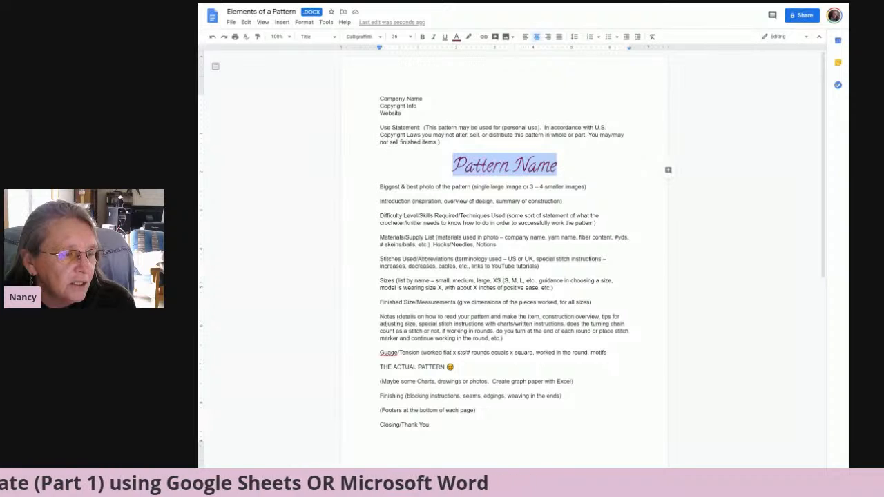
{"action": "left_click", "coordinate": [380, 216]}
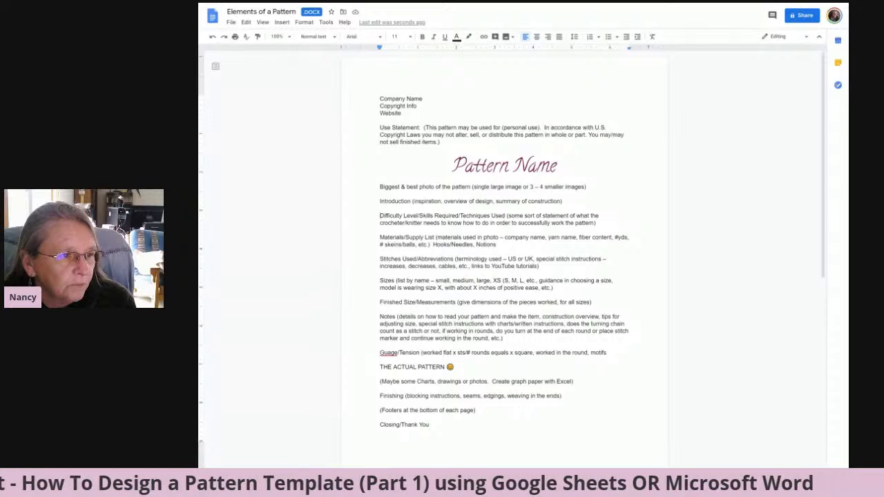
{"action": "left_click_drag", "start_coordinate": [380, 216], "coordinate": [506, 216]}
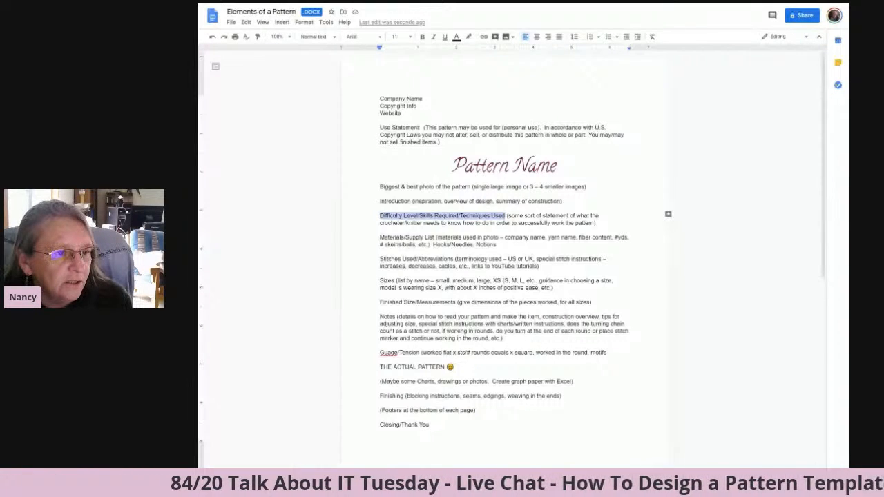
{"action": "key", "text": "Return"}
{"action": "left_click", "coordinate": [381, 216]}
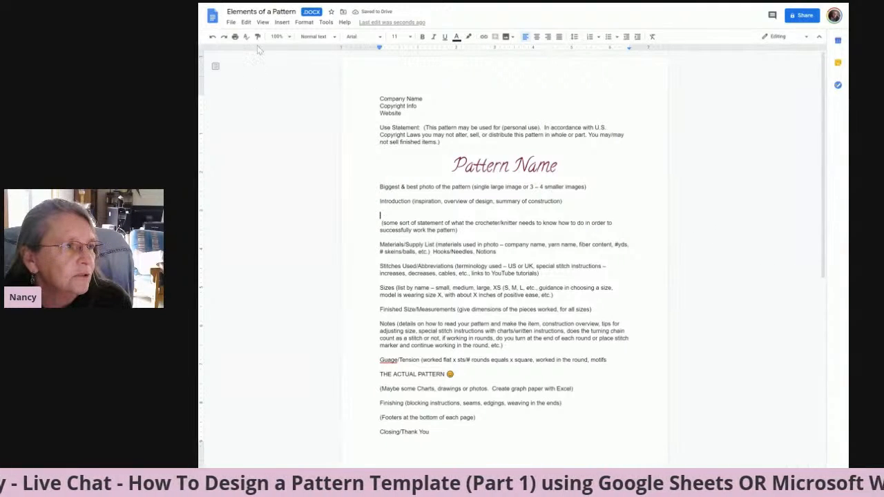
{"action": "left_click", "coordinate": [213, 37]}
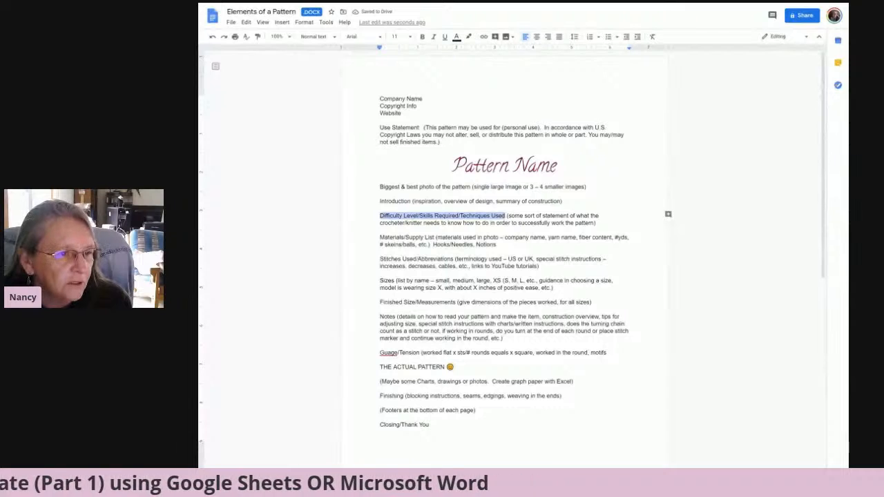
Move the description after "Difficulty Level/Skills Required/Techniques Used" onto its own line and set that heading in the Calligraffitti font.
{"action": "left_click", "coordinate": [507, 216]}
{"action": "key", "text": "Return"}
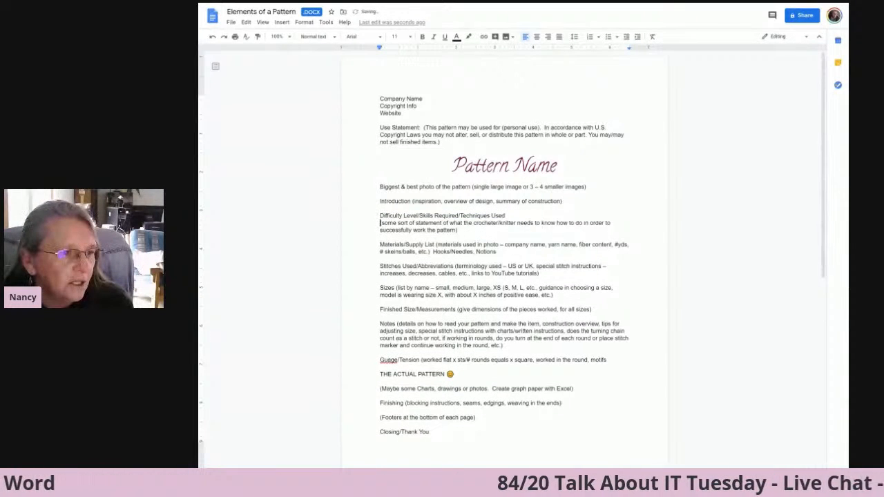
{"action": "left_click_drag", "start_coordinate": [506, 216], "coordinate": [381, 210]}
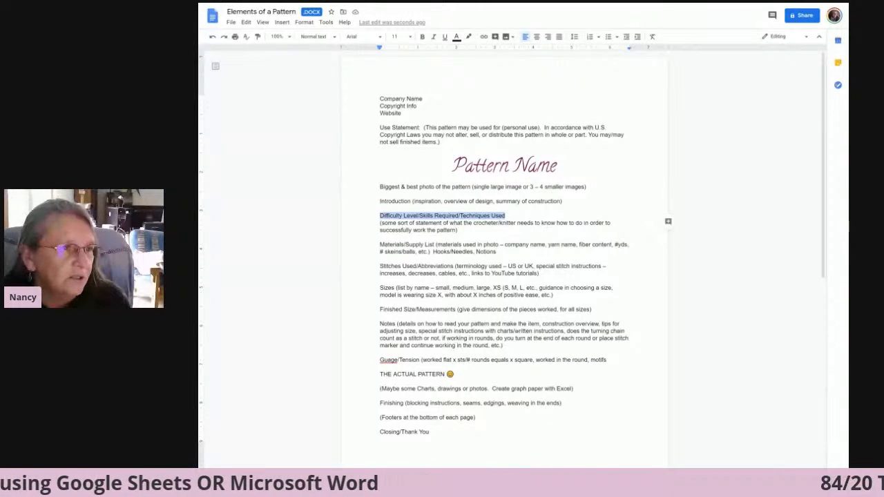
{"action": "left_click", "coordinate": [379, 39]}
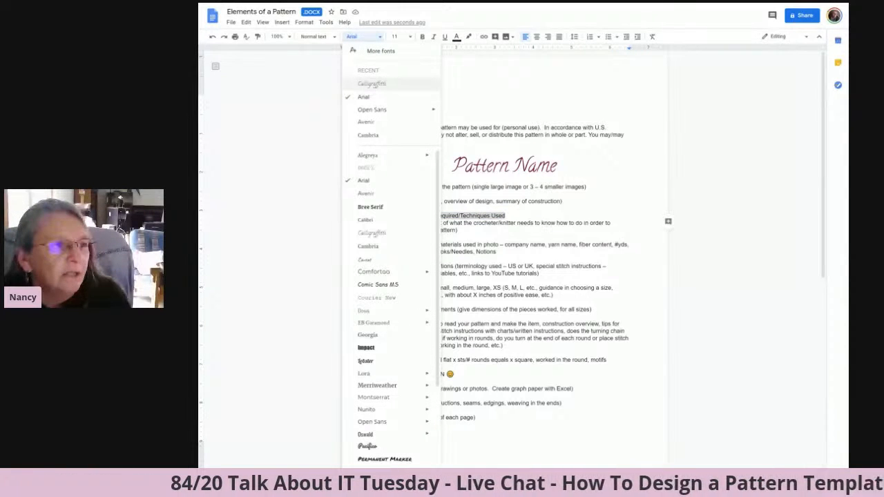
{"action": "left_click", "coordinate": [371, 84]}
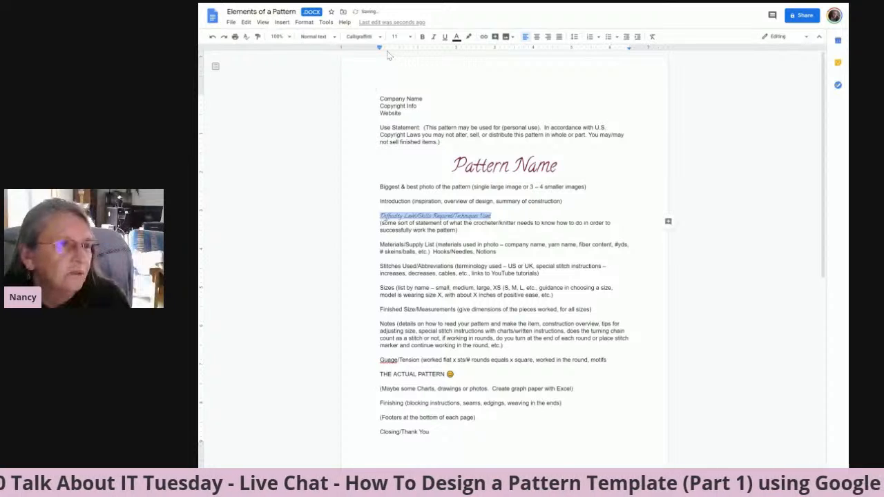
Set the "Difficulty Level/Skills Required/Techniques Used" heading to size 14 and colour it dark magenta.
{"action": "left_click", "coordinate": [410, 37]}
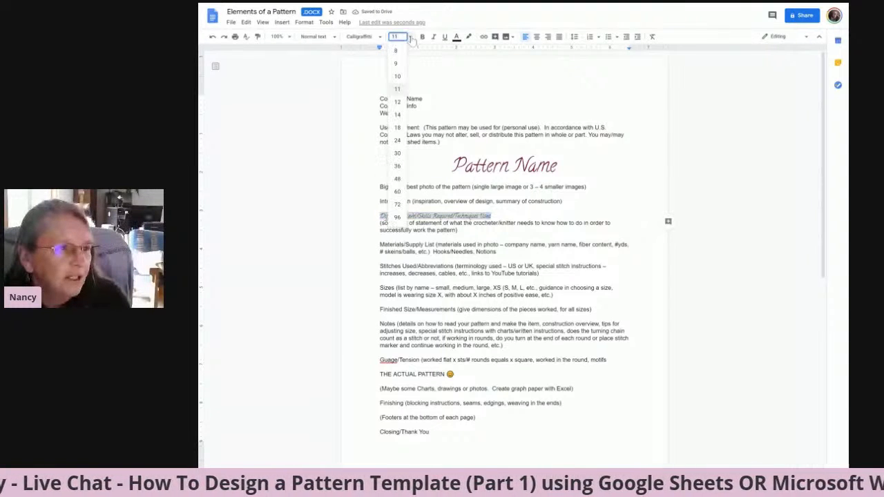
{"action": "left_click", "coordinate": [399, 128]}
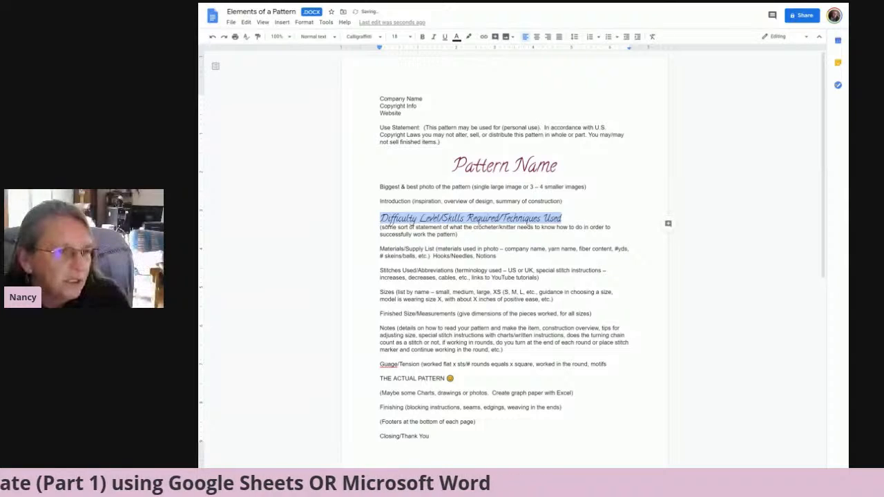
{"action": "left_click", "coordinate": [410, 37]}
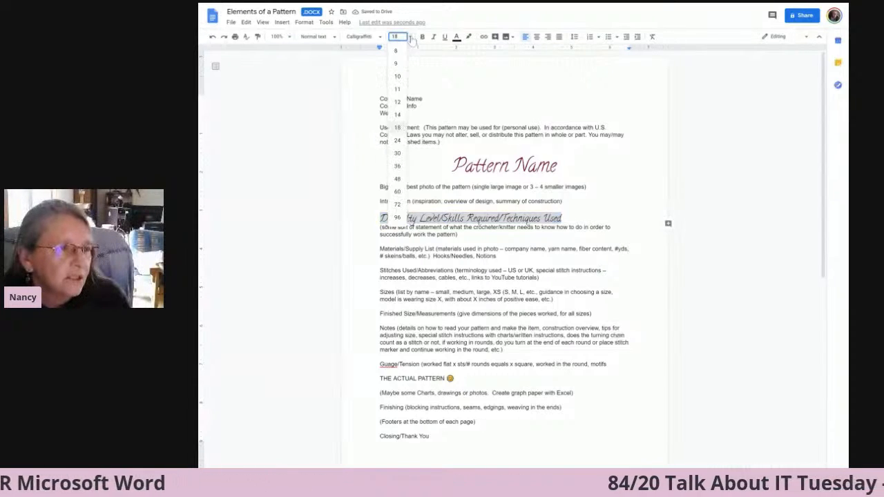
{"action": "left_click", "coordinate": [397, 115]}
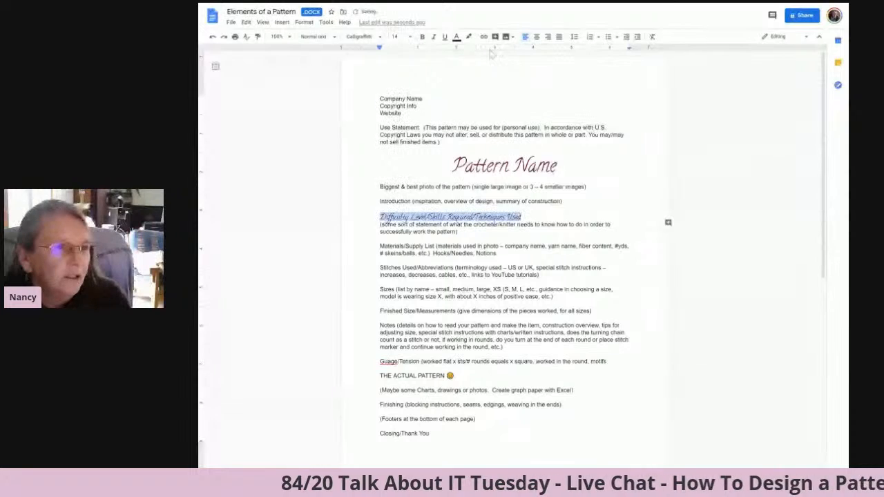
{"action": "left_click", "coordinate": [457, 37]}
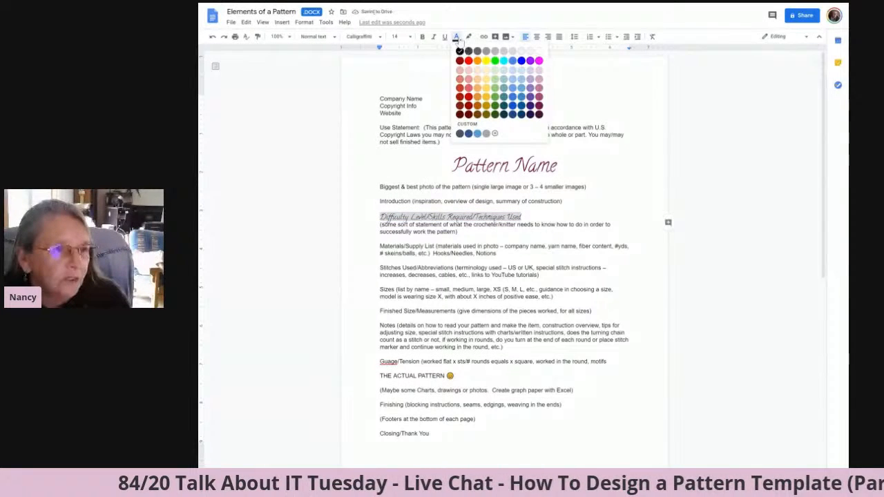
{"action": "left_click", "coordinate": [539, 101]}
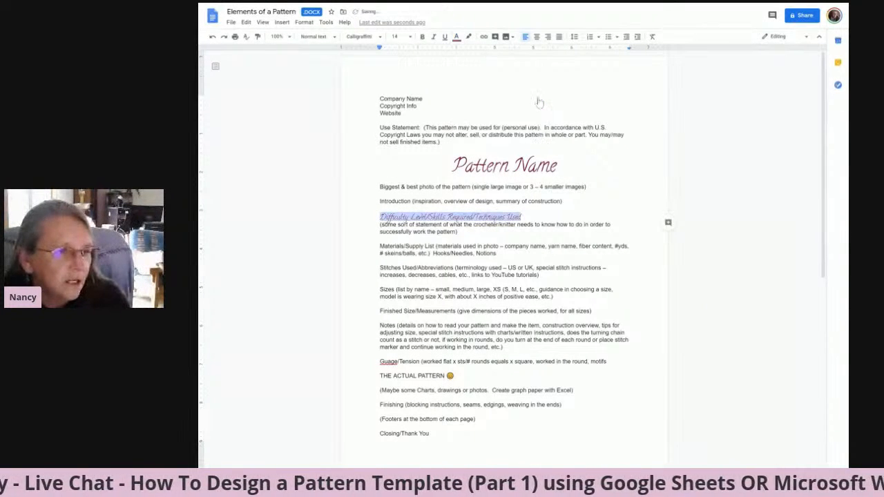
Update the Heading 1 paragraph style to match the formatted "Difficulty Level/Skills Required/Techniques Used" line.
{"action": "left_click", "coordinate": [316, 37]}
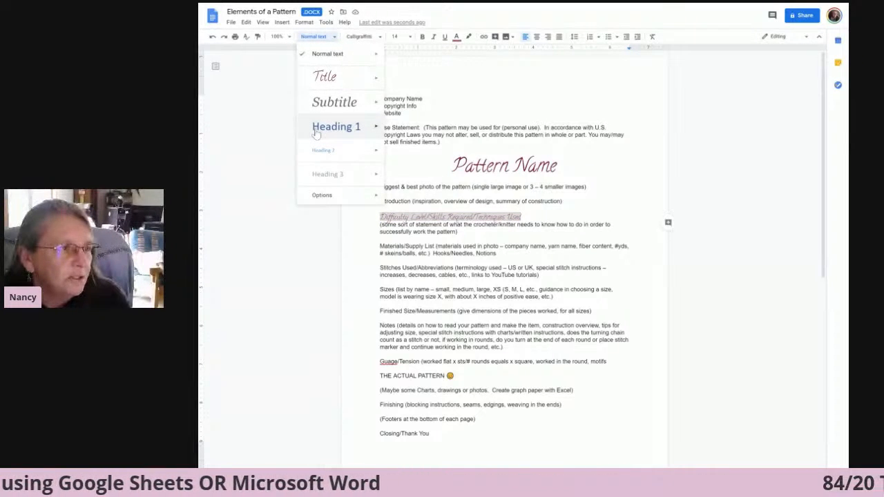
{"action": "left_click", "coordinate": [305, 23]}
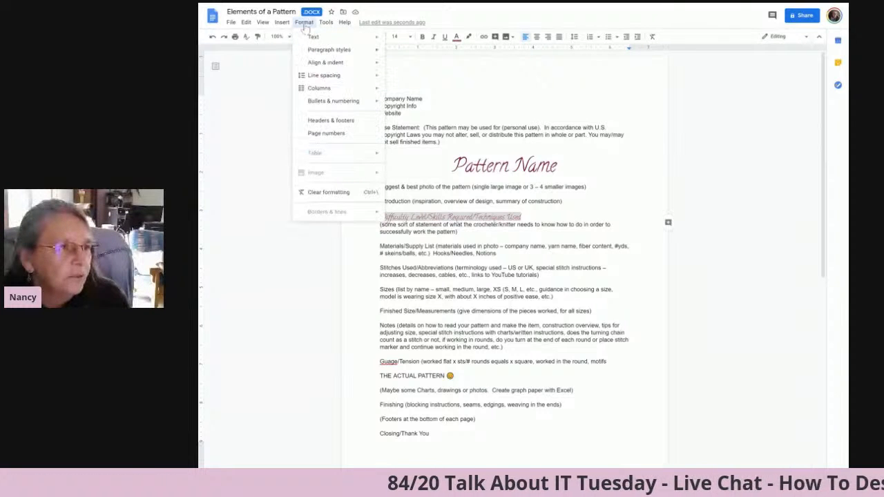
{"action": "mouse_move", "coordinate": [315, 52]}
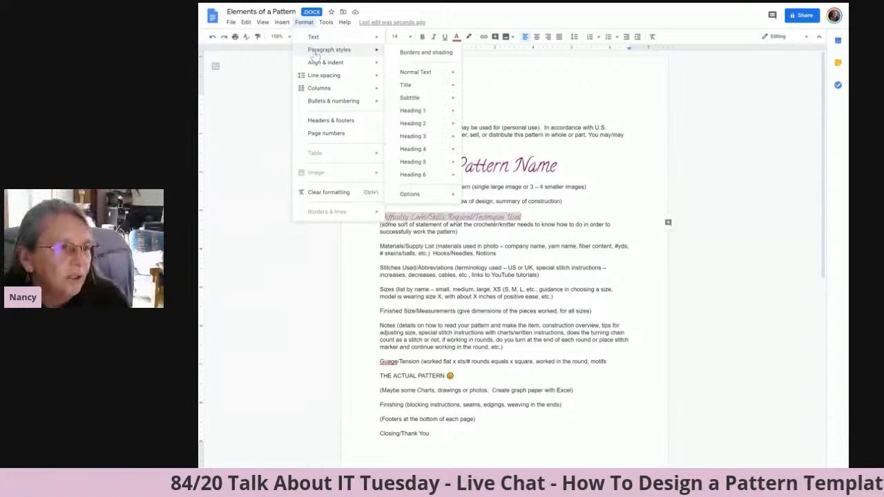
{"action": "mouse_move", "coordinate": [422, 84]}
{"action": "mouse_move", "coordinate": [418, 113]}
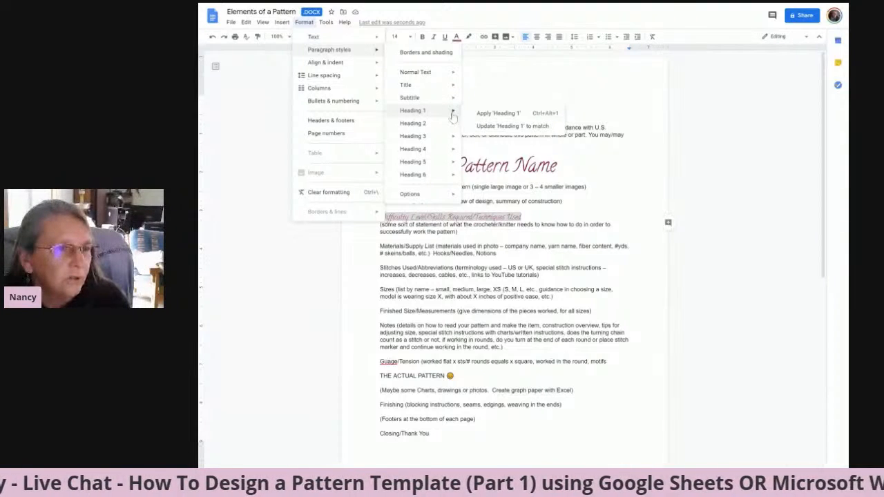
{"action": "left_click", "coordinate": [488, 127]}
{"action": "left_click", "coordinate": [769, 195]}
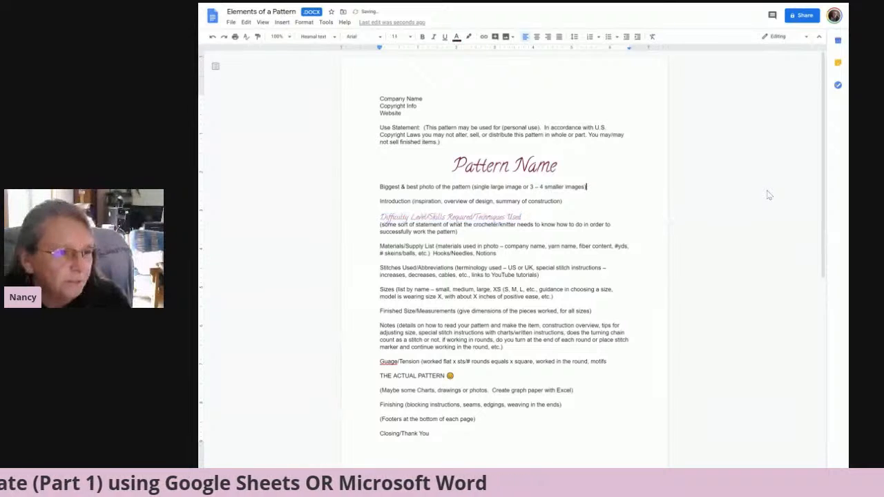
{"action": "left_click", "coordinate": [523, 217]}
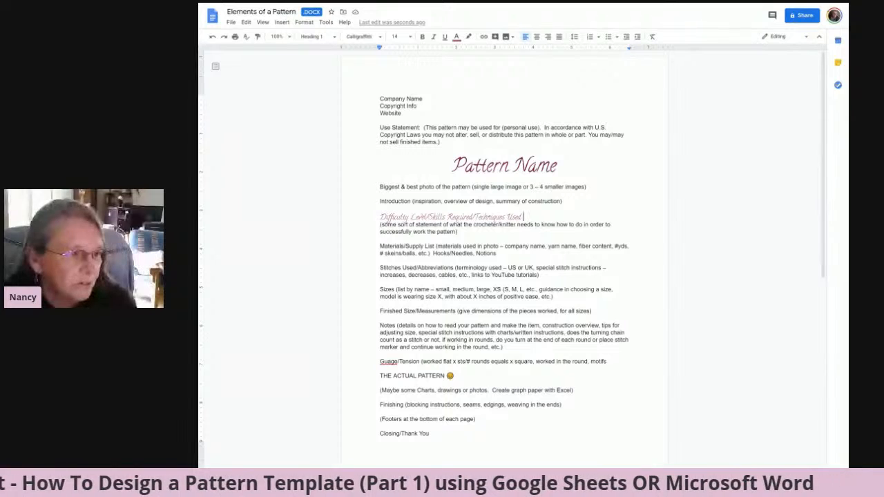
Split "Materials/Supply List" from its description onto a separate line and apply the Heading 1 style to it.
{"action": "left_click_drag", "start_coordinate": [380, 247], "coordinate": [405, 247]}
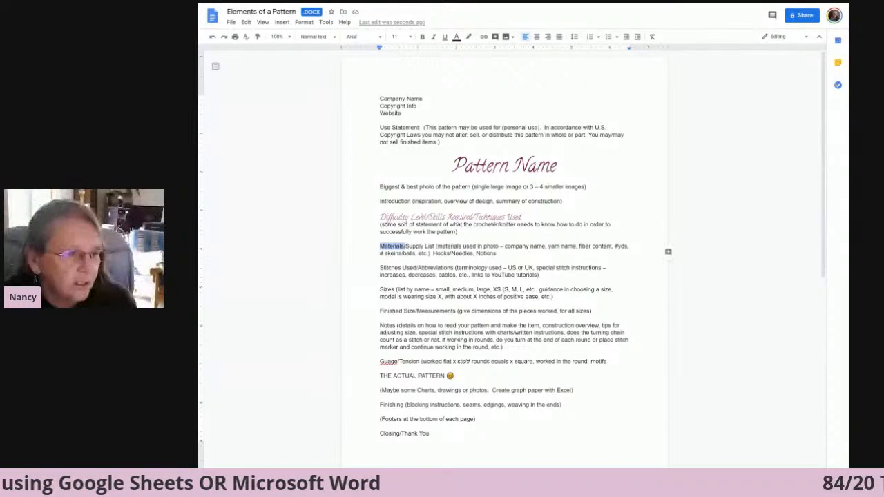
{"action": "left_click", "coordinate": [436, 247]}
{"action": "key", "text": "Return"}
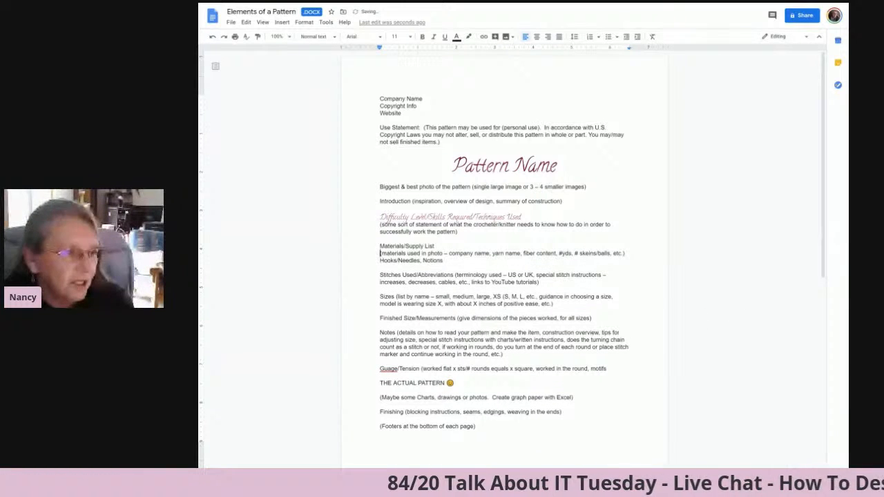
{"action": "left_click_drag", "start_coordinate": [380, 247], "coordinate": [434, 247]}
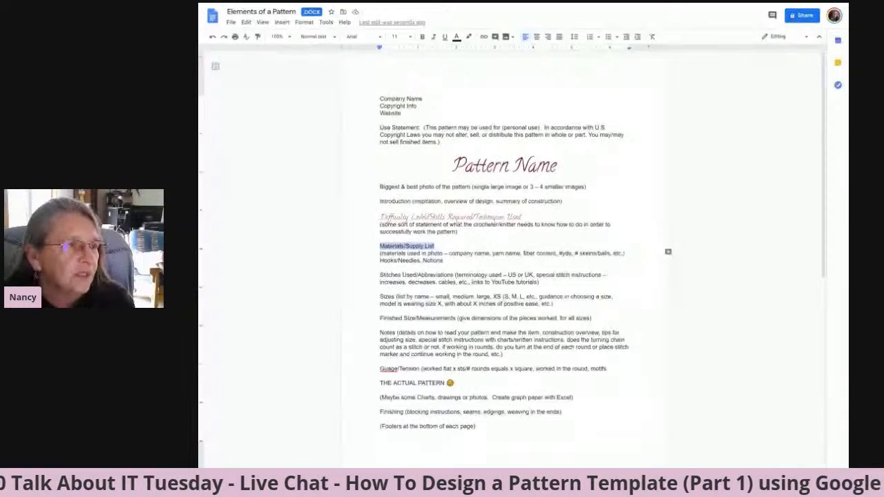
{"action": "left_click", "coordinate": [336, 38]}
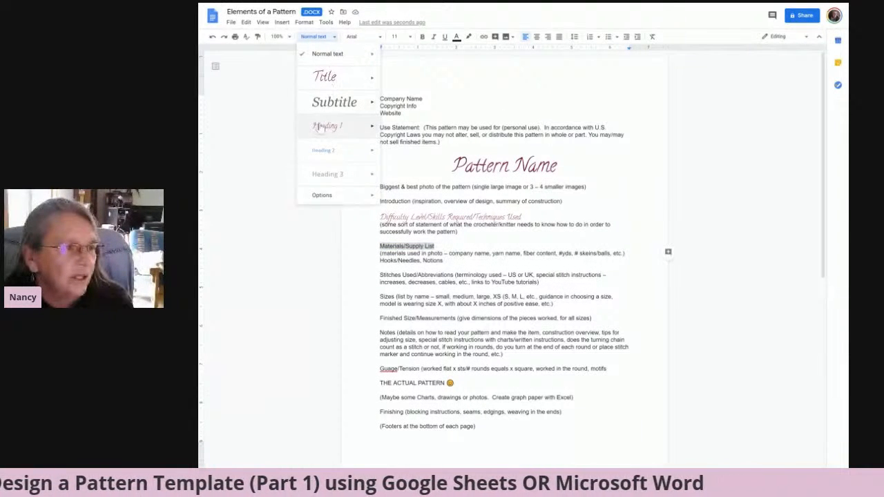
{"action": "left_click", "coordinate": [321, 129]}
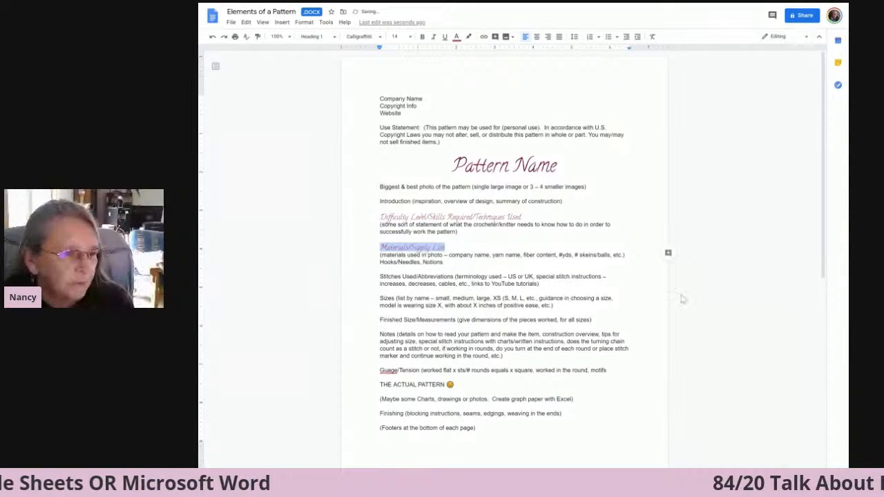
Split "Stitches Used/Abbreviations" from its description onto a separate line and apply the Heading 1 style to it.
{"action": "left_click", "coordinate": [734, 310]}
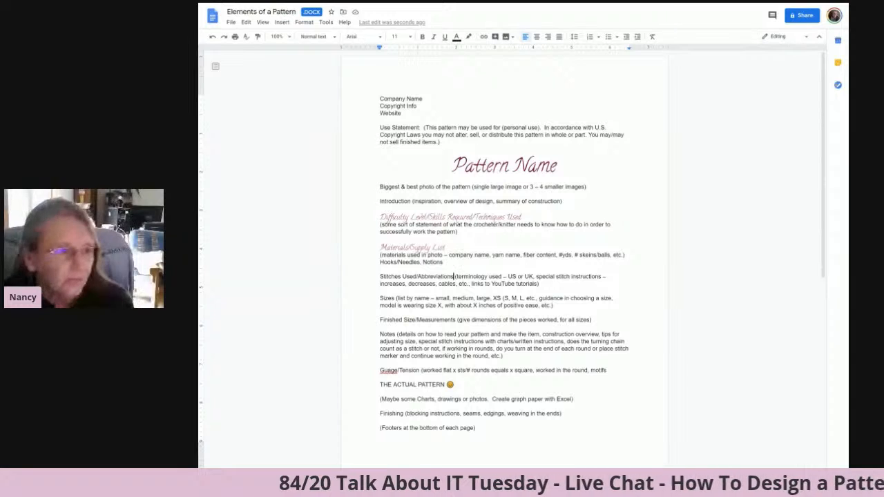
{"action": "key", "text": "Return"}
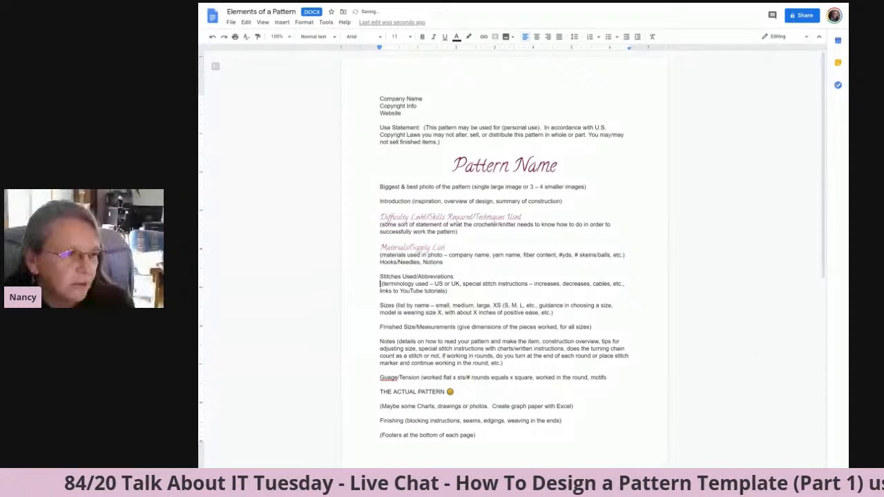
{"action": "left_click_drag", "start_coordinate": [379, 277], "coordinate": [453, 277]}
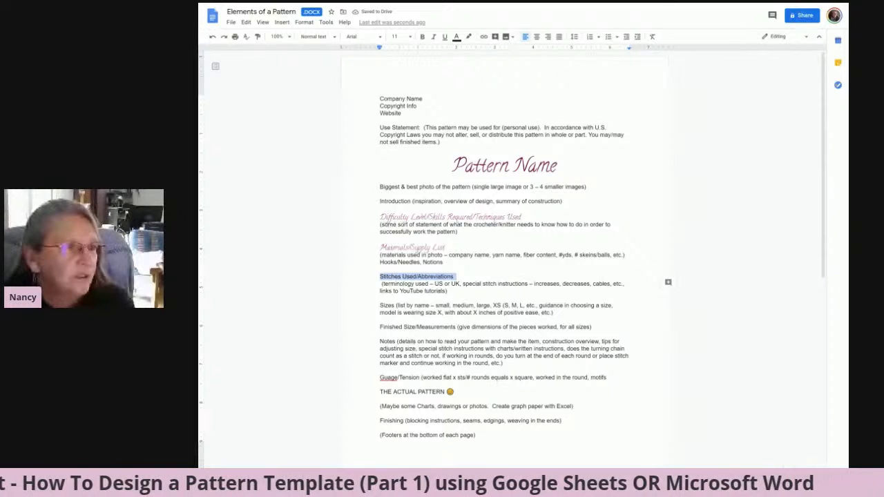
{"action": "left_click", "coordinate": [324, 36]}
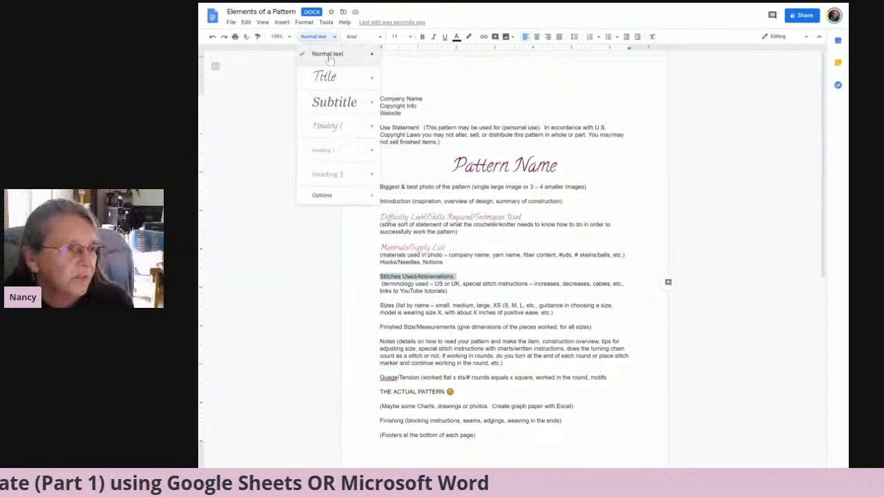
{"action": "left_click", "coordinate": [326, 126]}
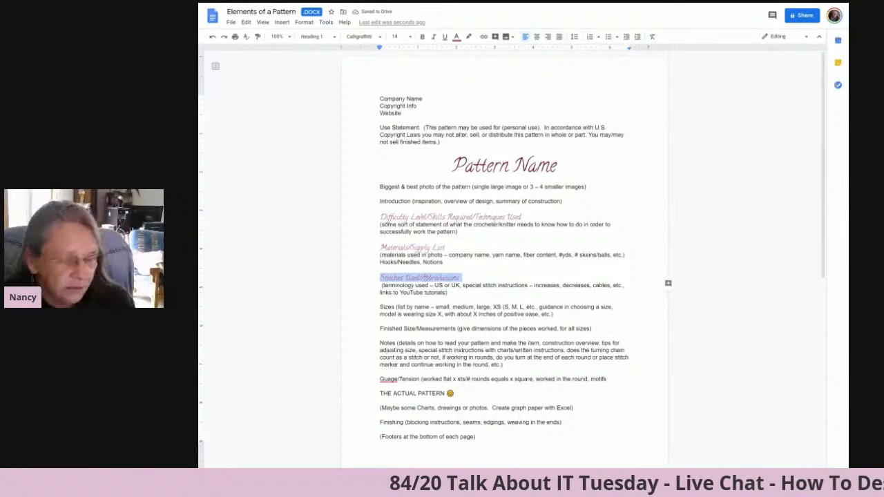
Split "Sizes" from its description onto a separate line and apply the Heading 1 style to it.
{"action": "left_click", "coordinate": [457, 328]}
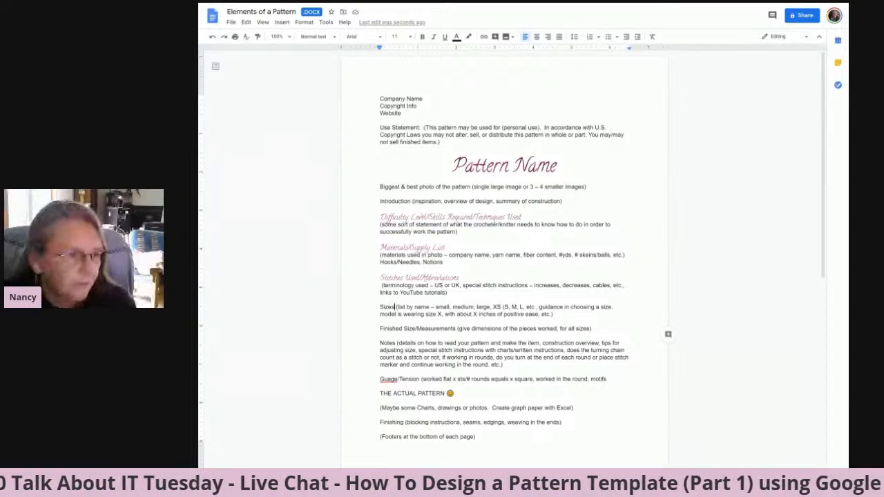
{"action": "key", "text": "Return"}
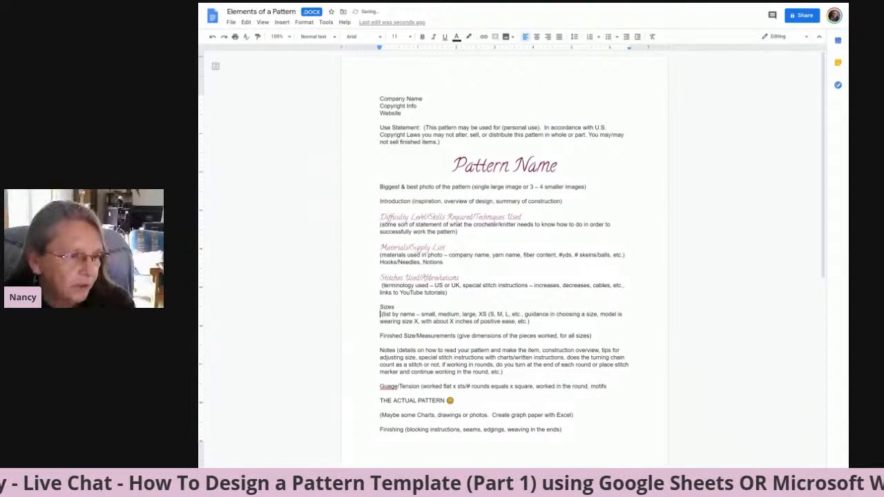
{"action": "left_click_drag", "start_coordinate": [380, 307], "coordinate": [395, 307]}
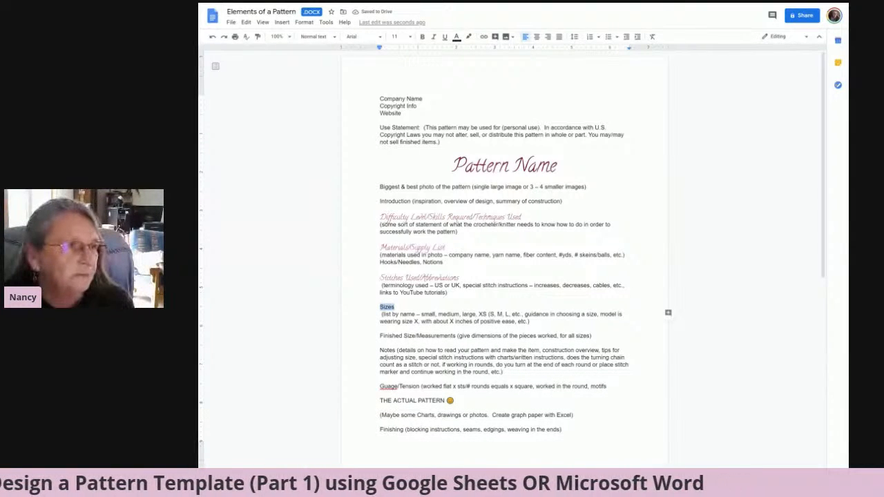
{"action": "left_click", "coordinate": [335, 38]}
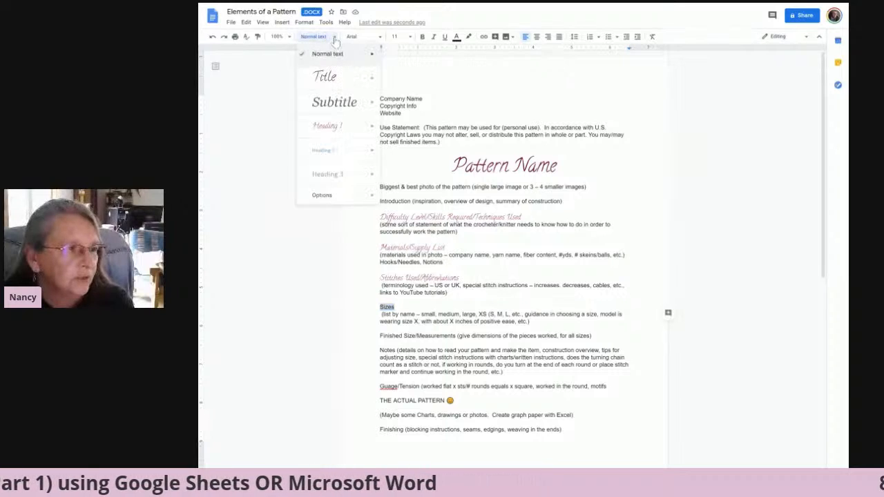
{"action": "left_click", "coordinate": [325, 126]}
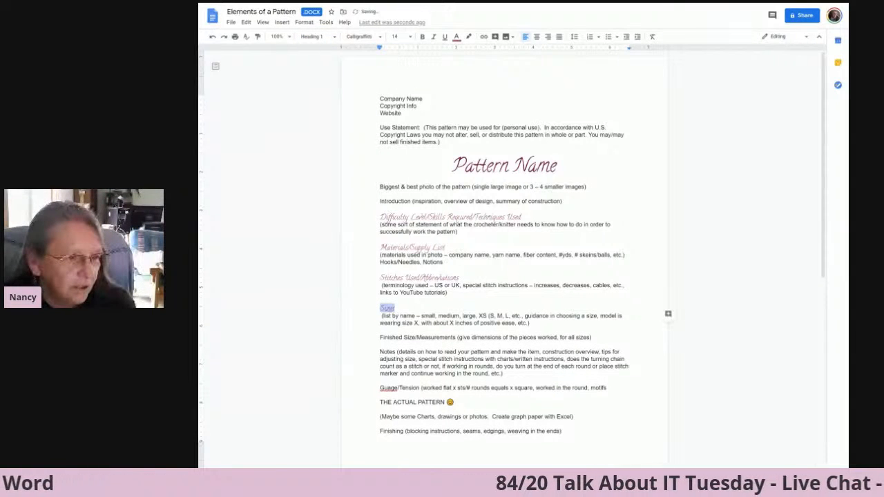
Split "Finished Size/Measurements" from its description onto a separate line and apply the Heading 1 style to it.
{"action": "left_click", "coordinate": [456, 338]}
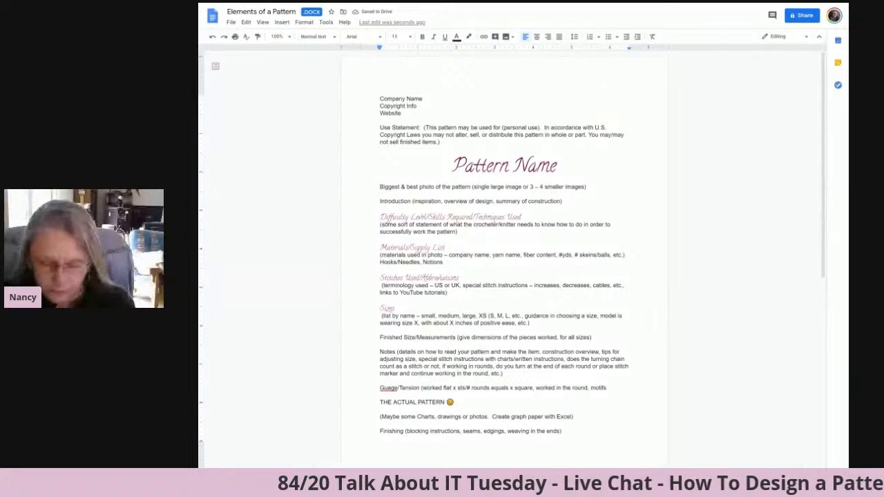
{"action": "key", "text": "Return"}
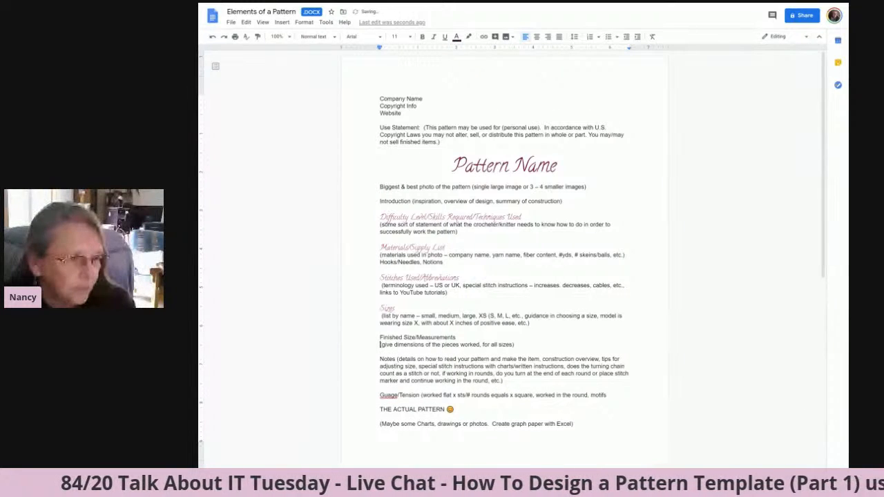
{"action": "left_click_drag", "start_coordinate": [380, 338], "coordinate": [456, 338]}
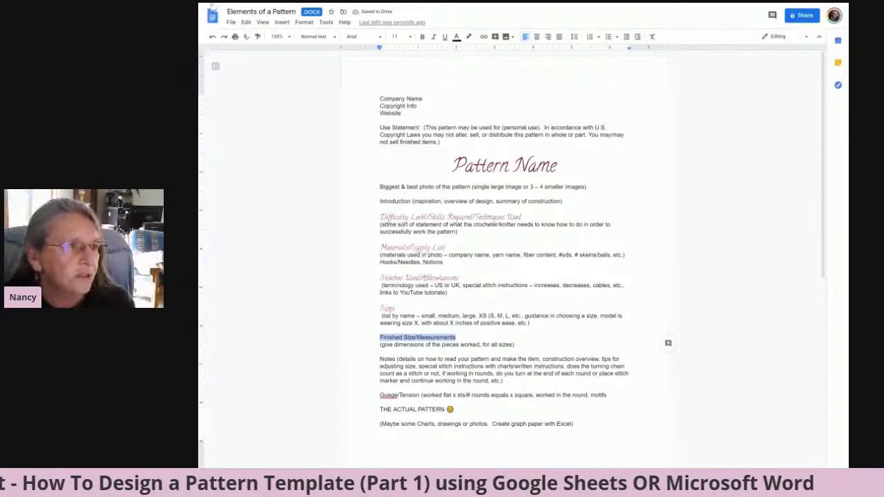
{"action": "left_click", "coordinate": [335, 37]}
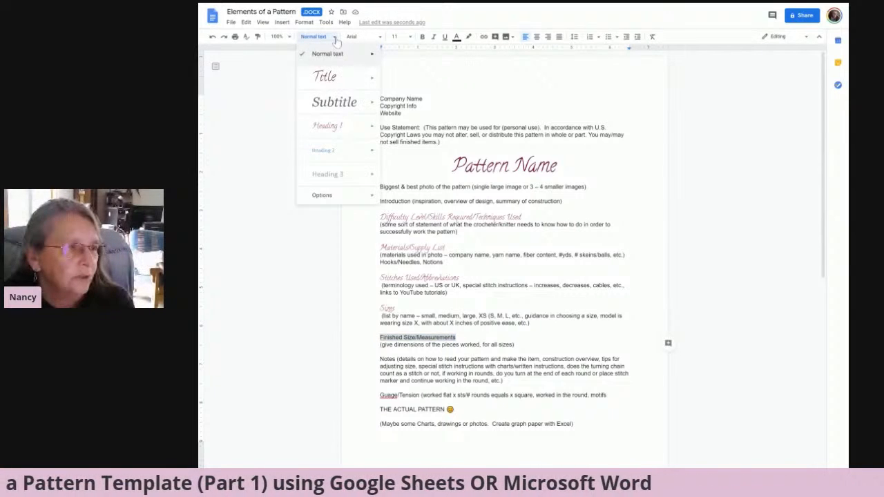
{"action": "left_click", "coordinate": [324, 127]}
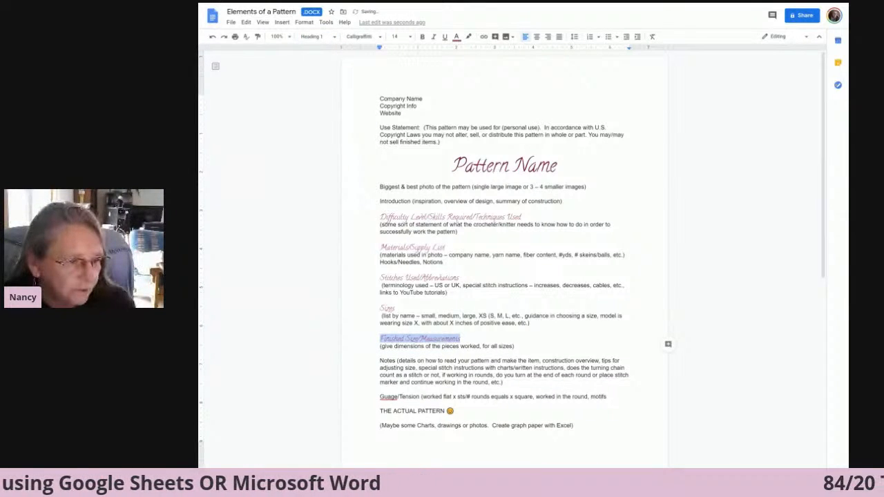
Split "Notes" from its description onto a separate line and apply the Heading 1 style to it.
{"action": "left_click", "coordinate": [397, 361]}
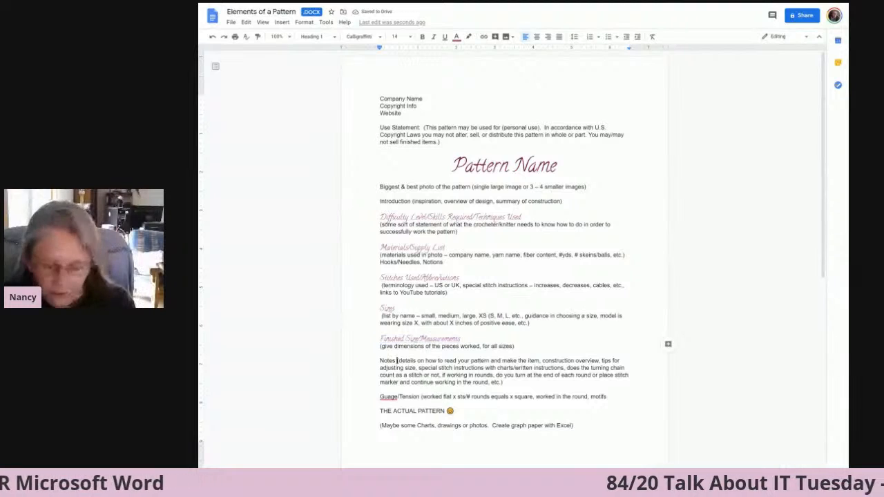
{"action": "key", "text": "Return"}
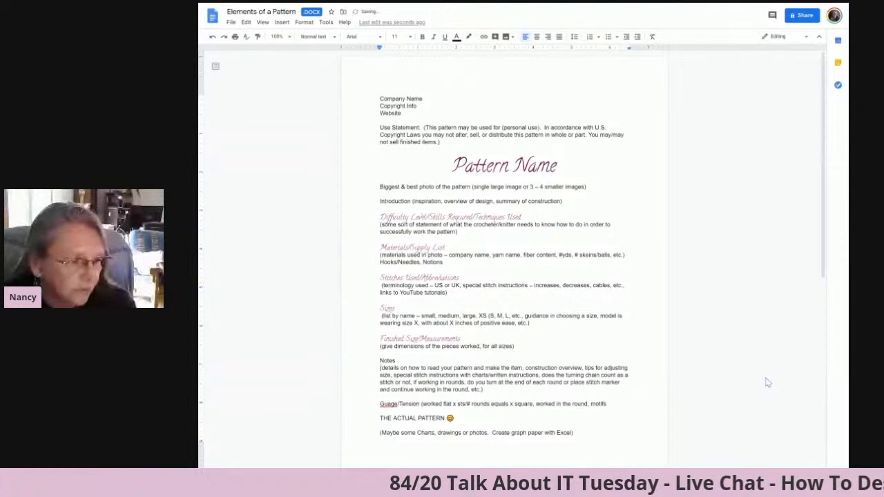
{"action": "left_click_drag", "start_coordinate": [380, 360], "coordinate": [397, 361]}
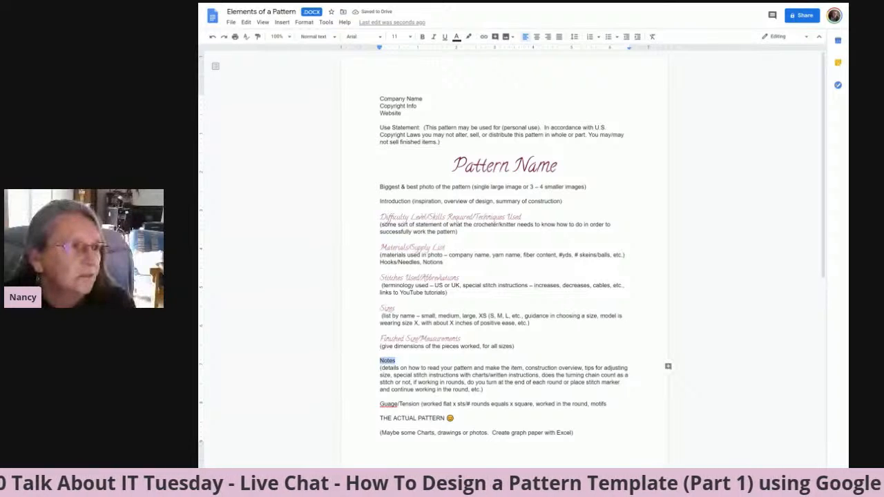
{"action": "left_click", "coordinate": [315, 37]}
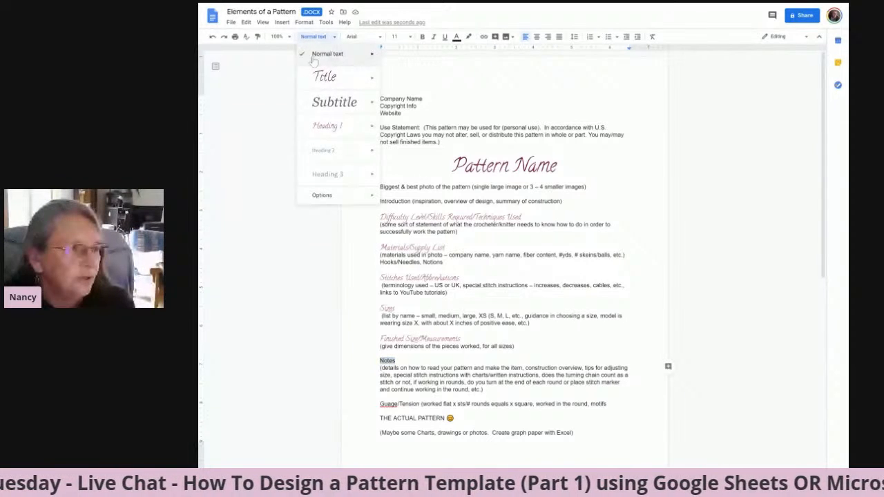
{"action": "left_click", "coordinate": [327, 127]}
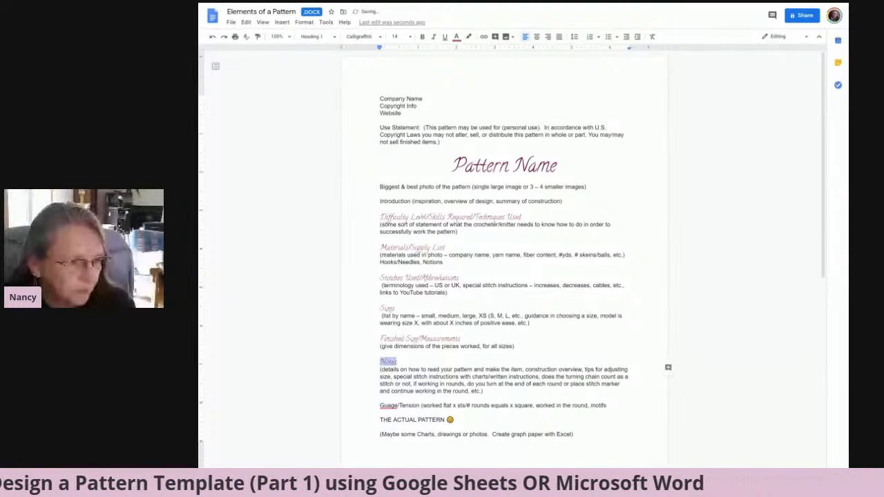
Split "Guage/Tension" from its description onto a separate line and apply the Heading 1 style to it.
{"action": "left_click", "coordinate": [422, 406]}
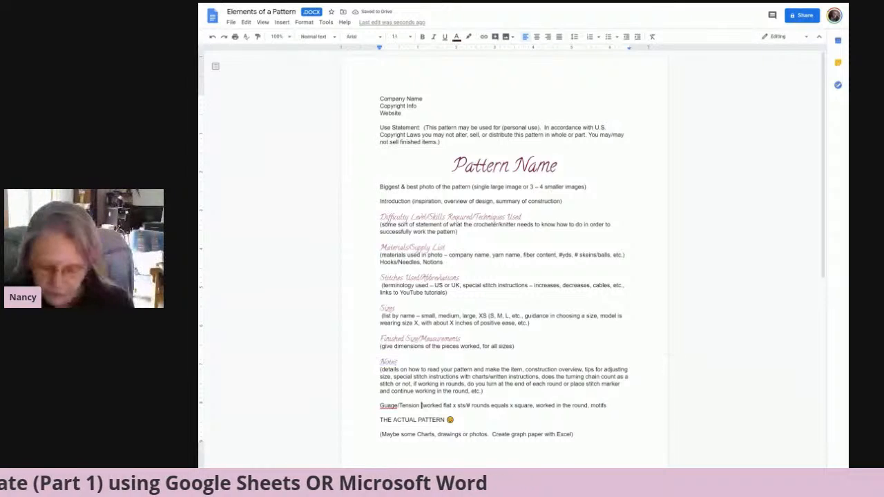
{"action": "key", "text": "Return"}
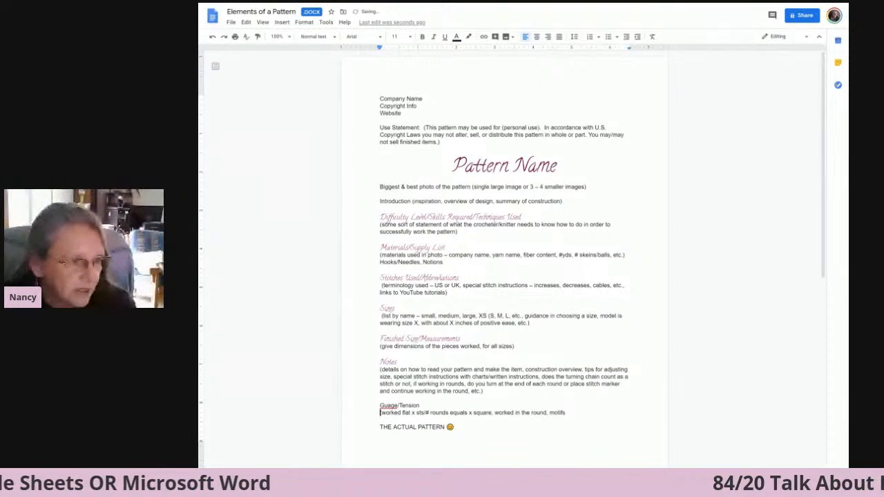
{"action": "double_click", "coordinate": [381, 404]}
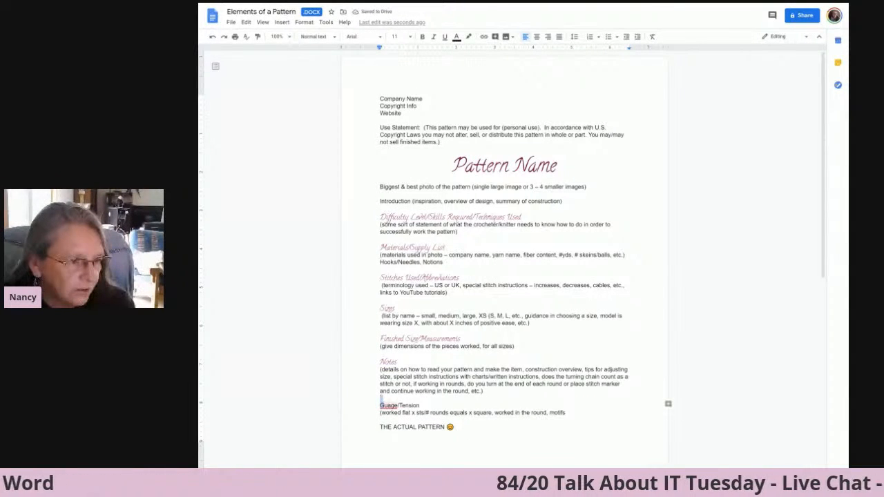
{"action": "left_click_drag", "start_coordinate": [381, 405], "coordinate": [420, 406]}
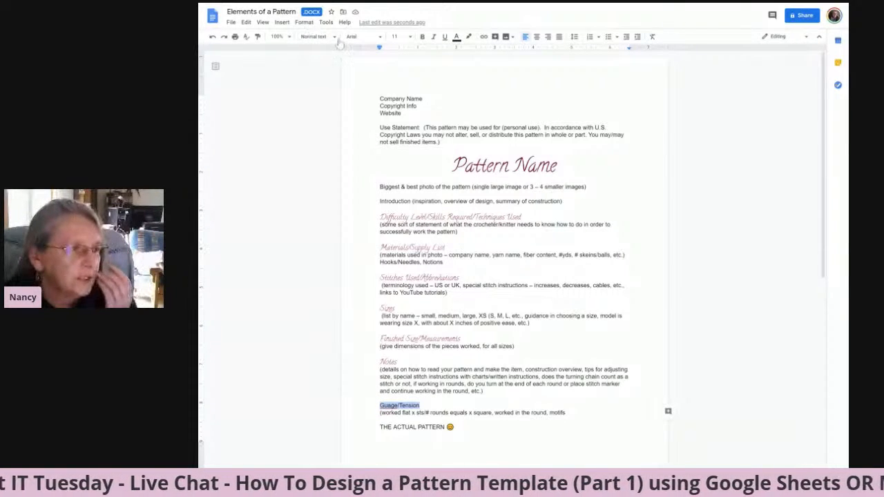
{"action": "left_click", "coordinate": [318, 37]}
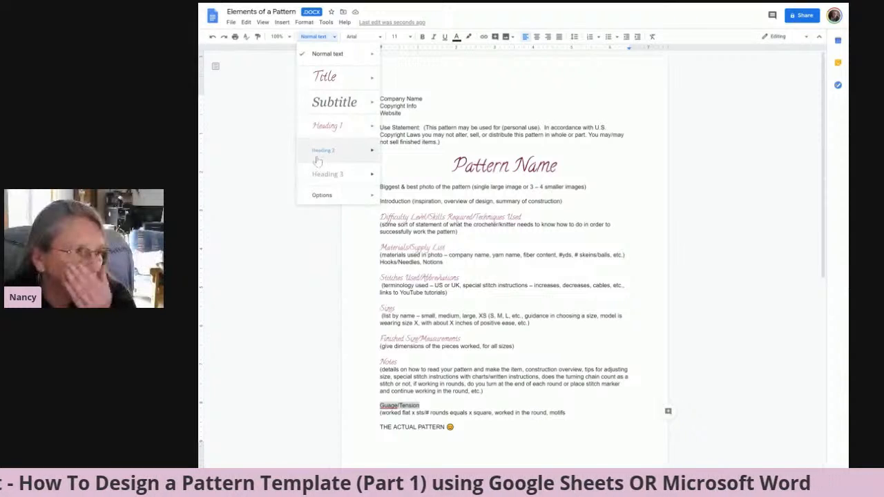
{"action": "left_click", "coordinate": [326, 126]}
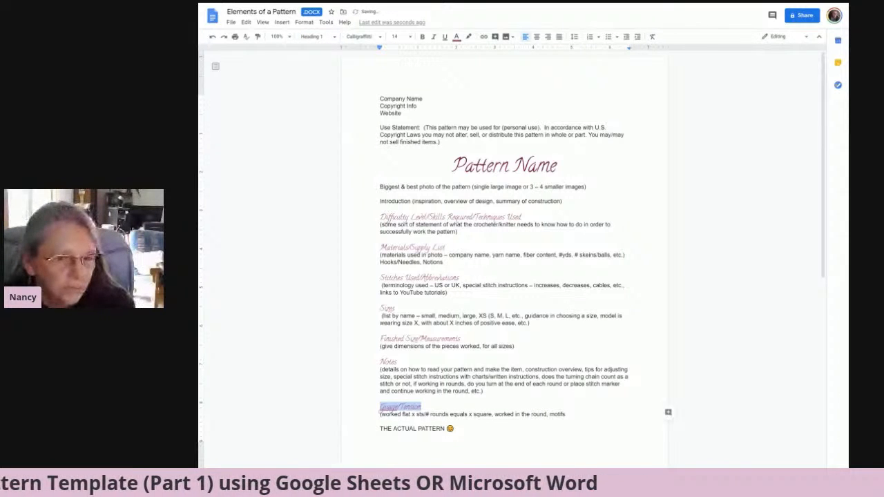
Move the company name, copyright info, website and use statement block from above the title to between the photo line and the Introduction.
{"action": "left_click_drag", "start_coordinate": [824, 246], "coordinate": [823, 352]}
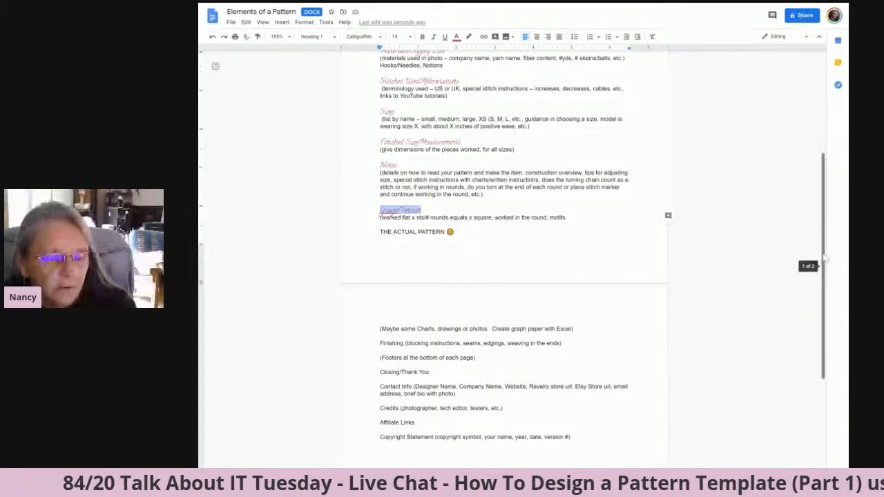
{"action": "left_click_drag", "start_coordinate": [831, 240], "coordinate": [831, 134]}
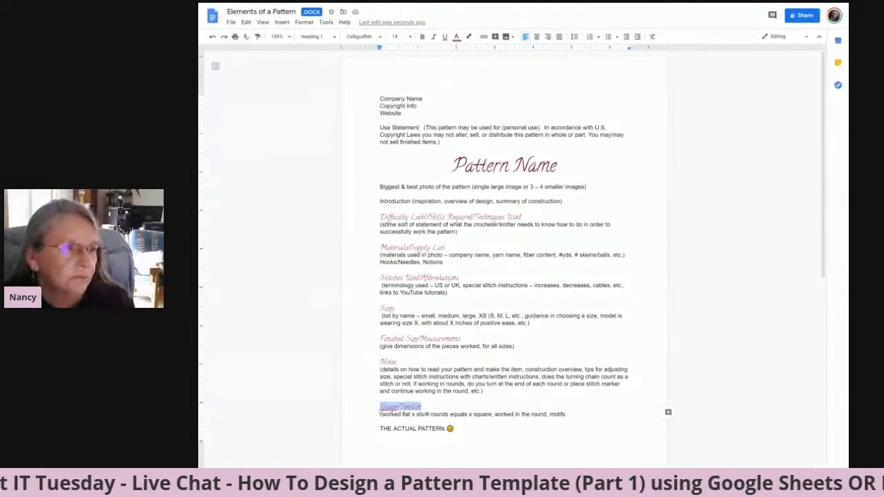
{"action": "left_click_drag", "start_coordinate": [380, 99], "coordinate": [440, 143]}
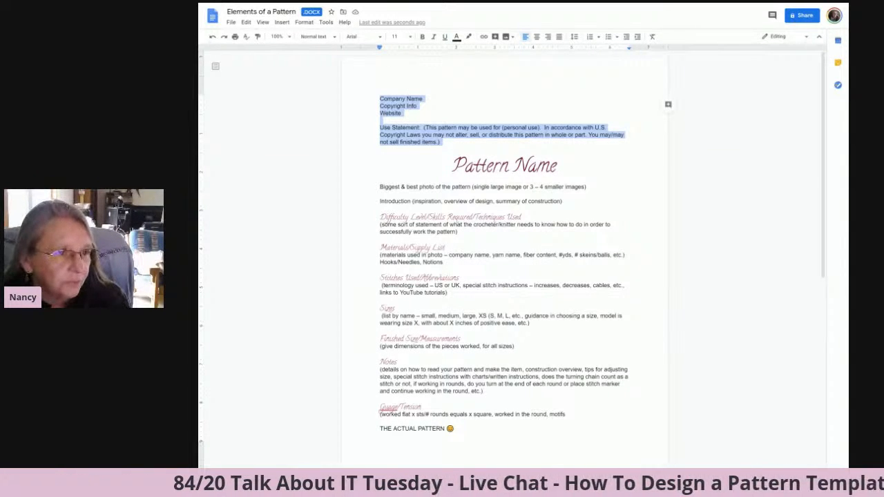
{"action": "key", "text": "Delete"}
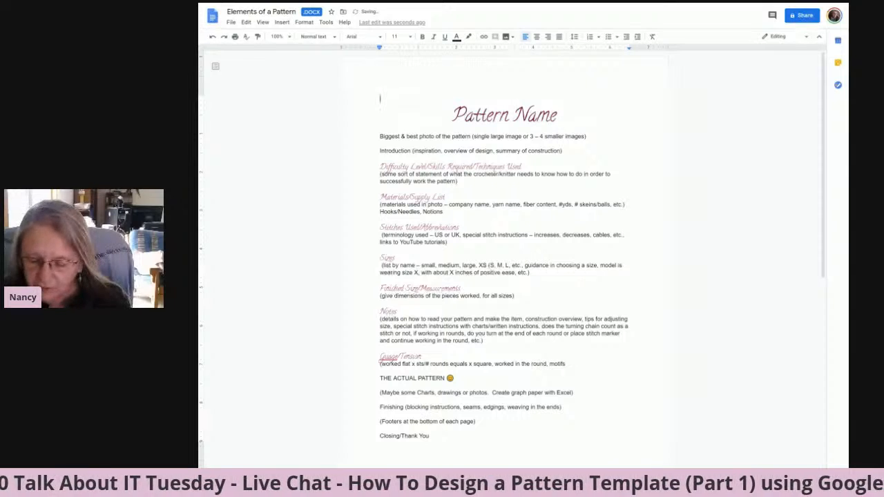
{"action": "key", "text": "Delete"}
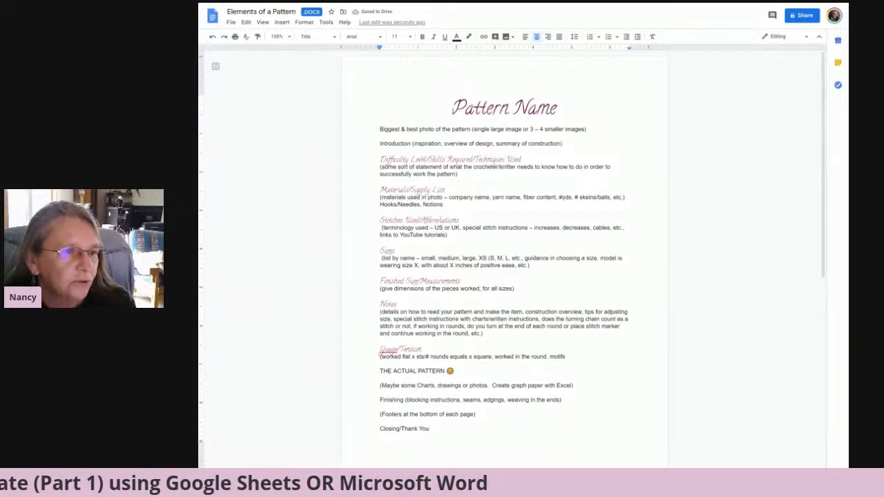
{"action": "left_click", "coordinate": [380, 130]}
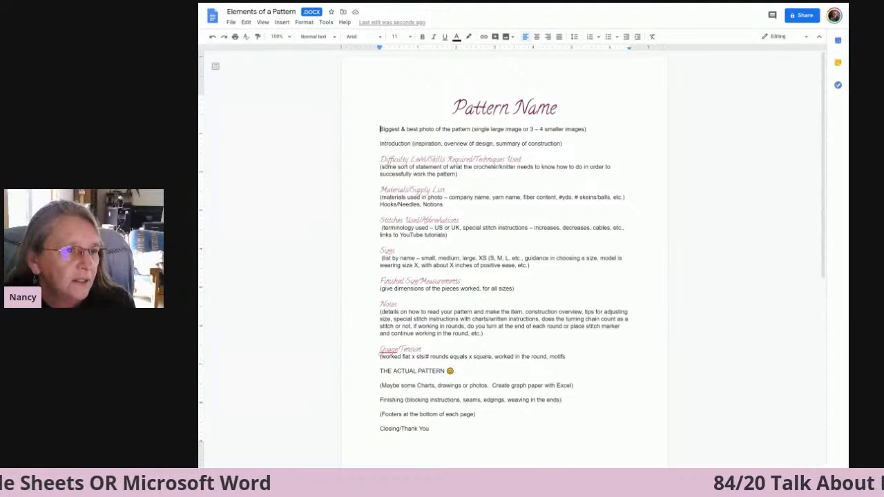
{"action": "key", "text": "Down"}
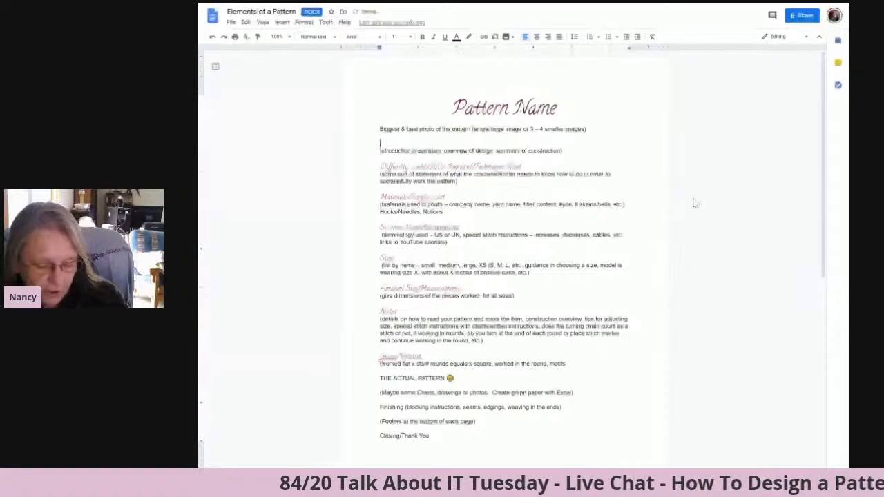
{"action": "type", "text": "Company Name Copyright Info Website  Use Statement:  (This pattern may be used for (personal use).  In accordance with U.S Copyright Laws you may not alter, sell, or distribute this pattern in whole or part. You may/may not sell finished items.)"}
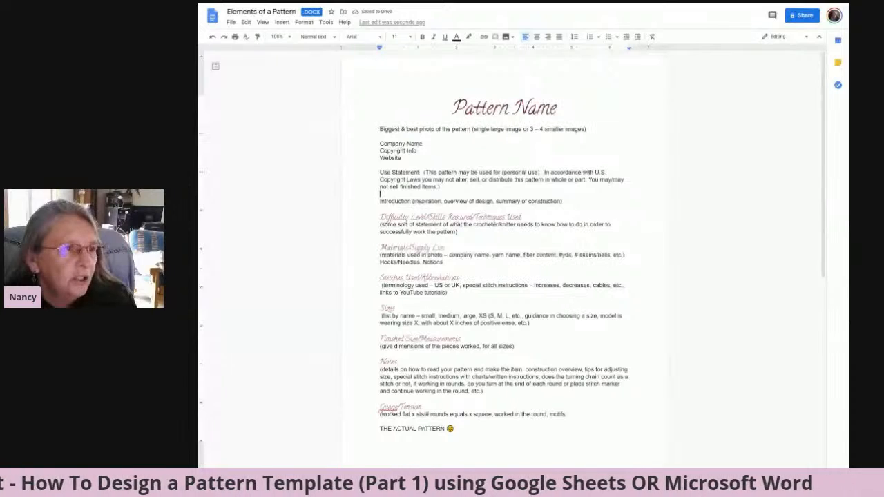
Add blank lines below the "Biggest & best photo of the pattern" line and insert the "Yep... It's definitely Monday" dog image from the computer there.
{"action": "left_click", "coordinate": [453, 108]}
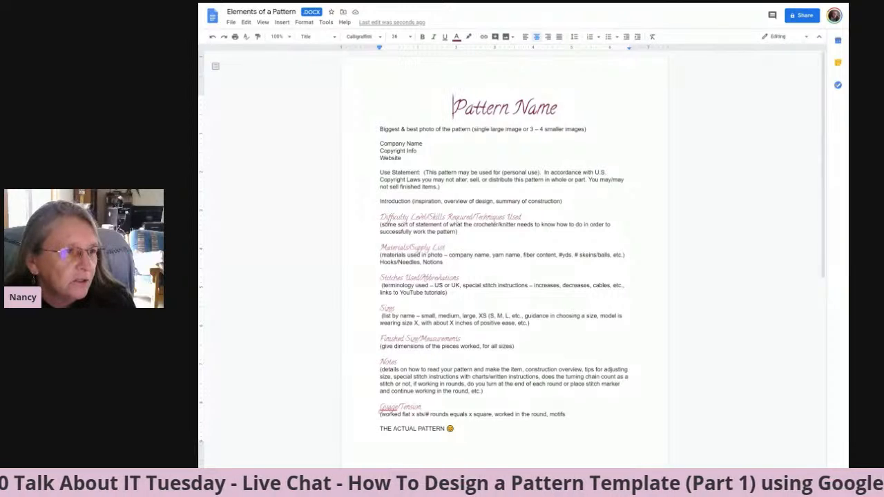
{"action": "left_click", "coordinate": [381, 136]}
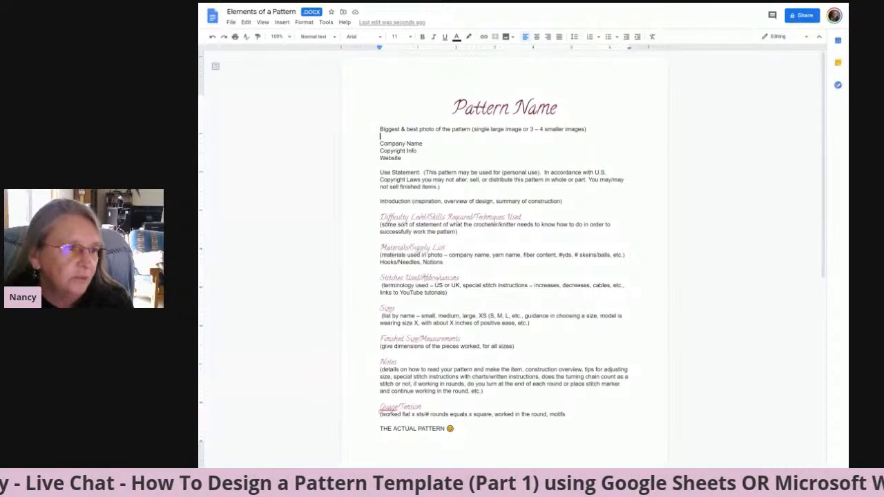
{"action": "key", "text": "Return"}
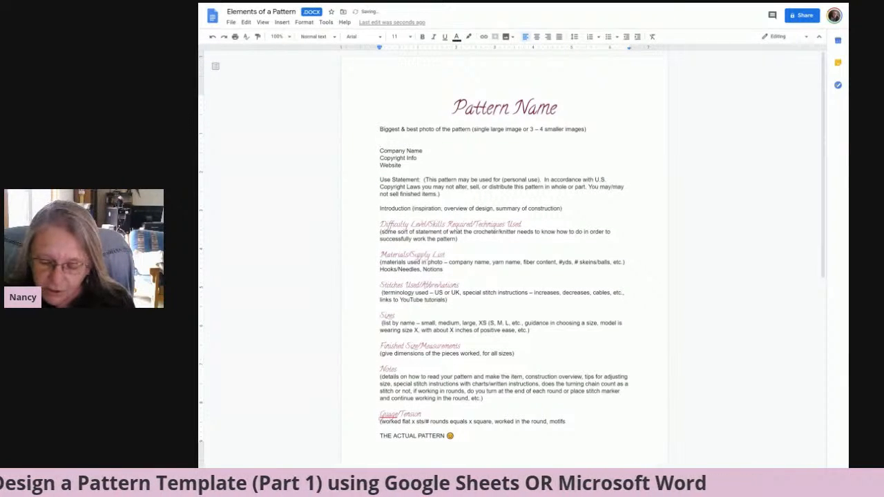
{"action": "key", "text": "Return"}
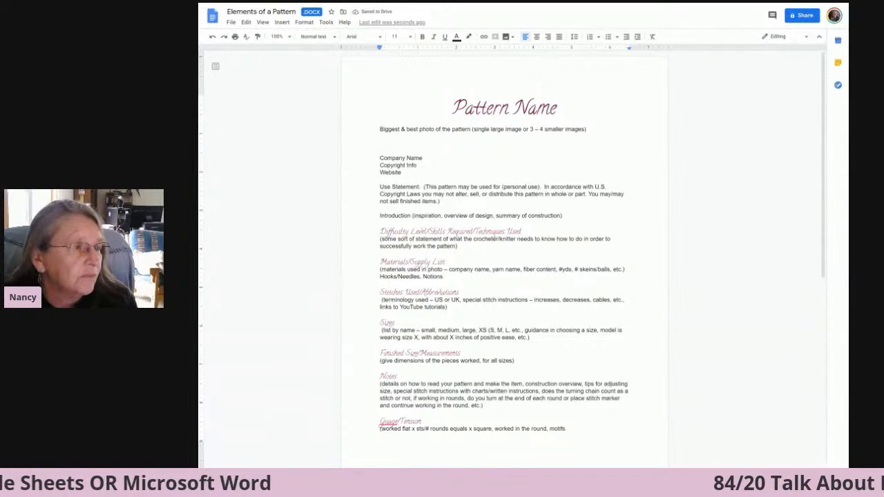
{"action": "left_click", "coordinate": [283, 22]}
{"action": "mouse_move", "coordinate": [292, 39]}
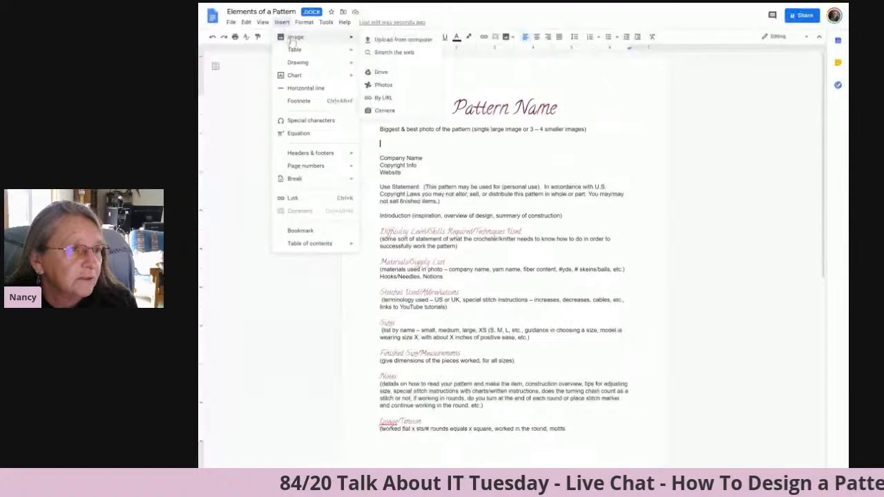
{"action": "left_click", "coordinate": [388, 44]}
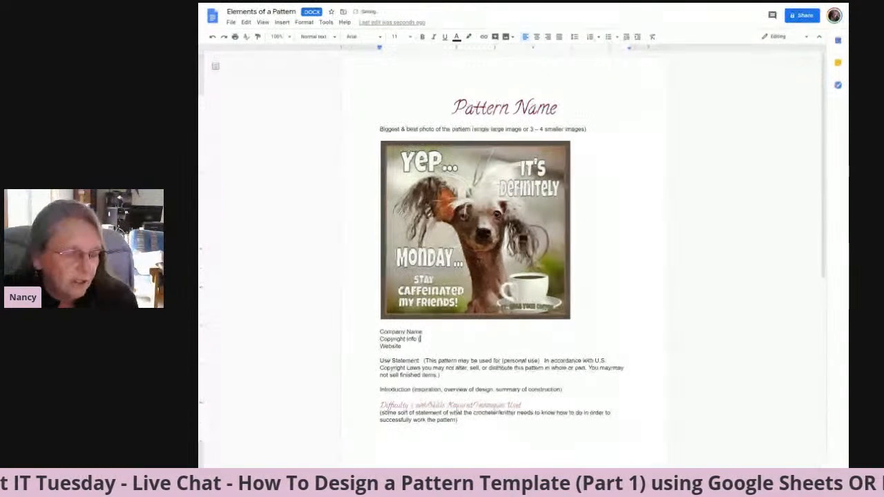
Add the note "(Month/Year or Day, Month, Year)" after "Copyright Info" below the photo.
{"action": "type", "text": "(Month/Y"}
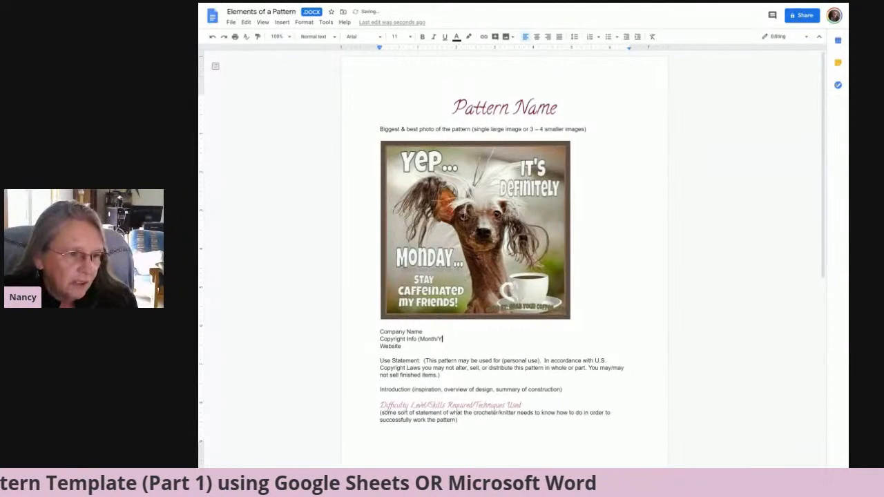
{"action": "type", "text": "ear"}
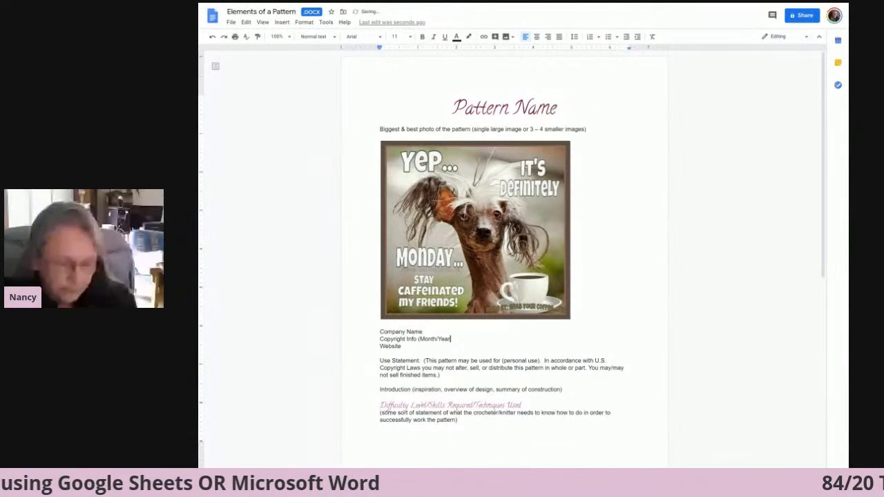
{"action": "type", "text": " or"}
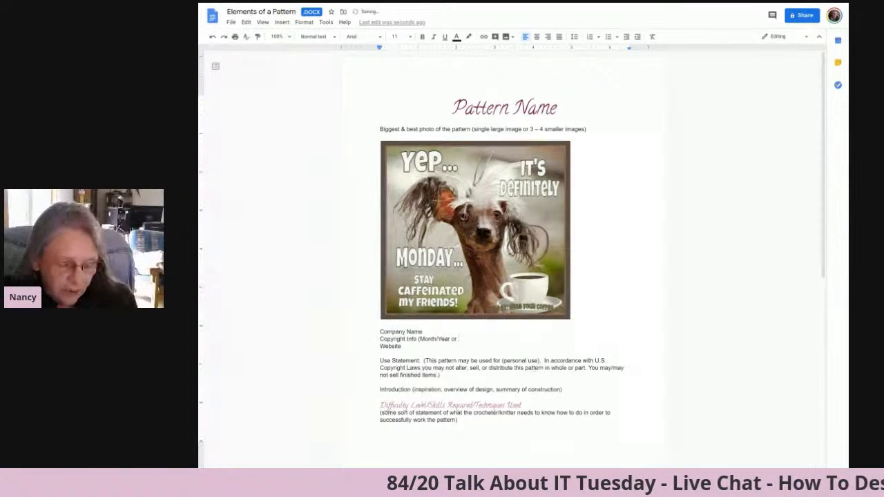
{"action": "type", "text": " Day"}
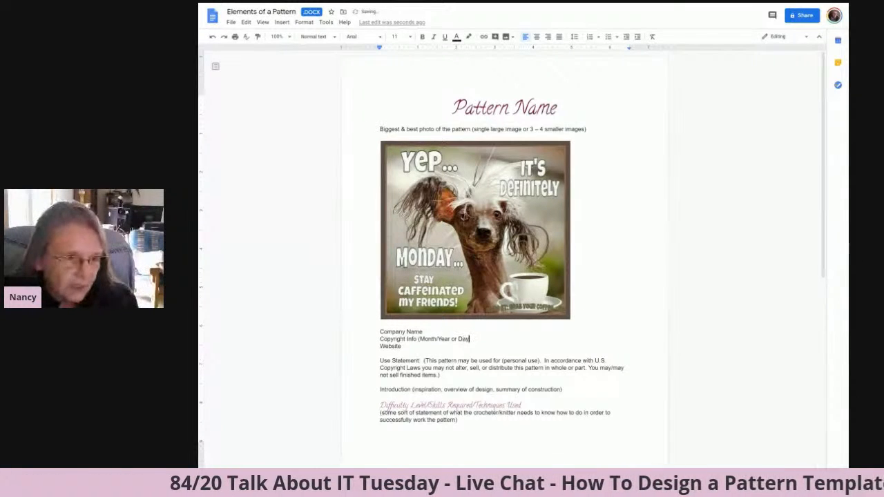
{"action": "type", "text": ", Month"}
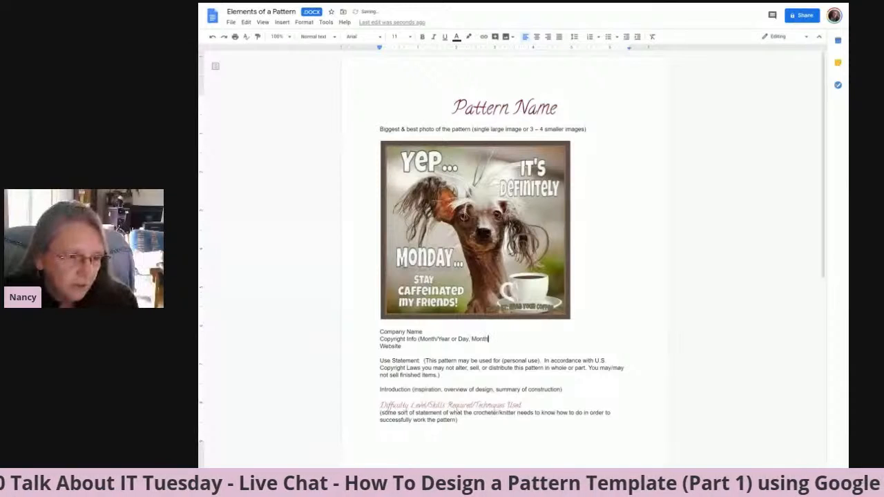
{"action": "type", "text": ", Year"}
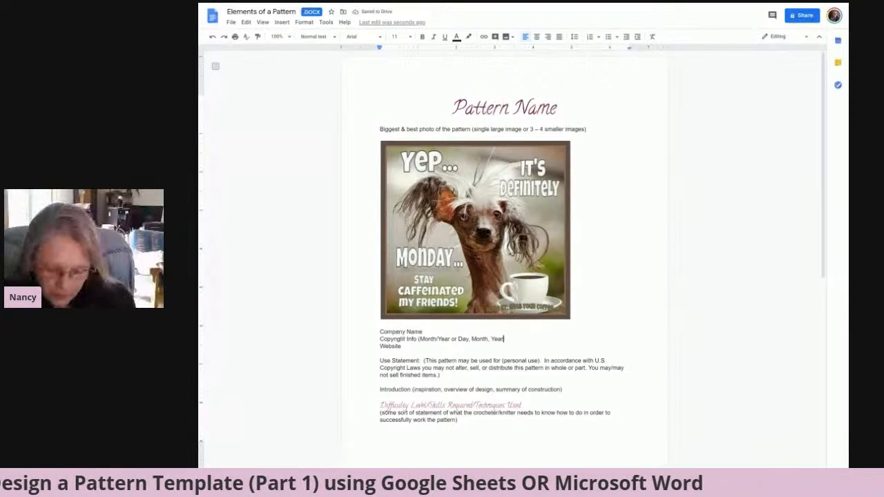
{"action": "type", "text": ")"}
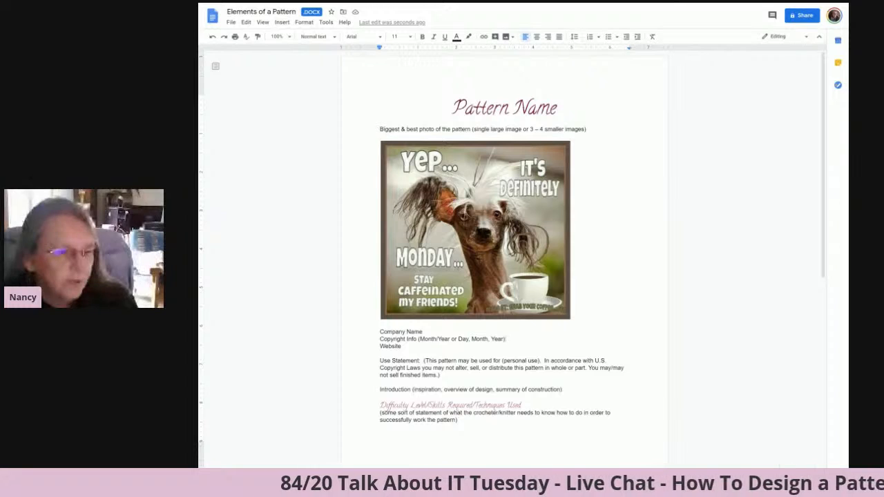
Insert blank lines above the Introduction line until it starts on the second page.
{"action": "left_click", "coordinate": [380, 360]}
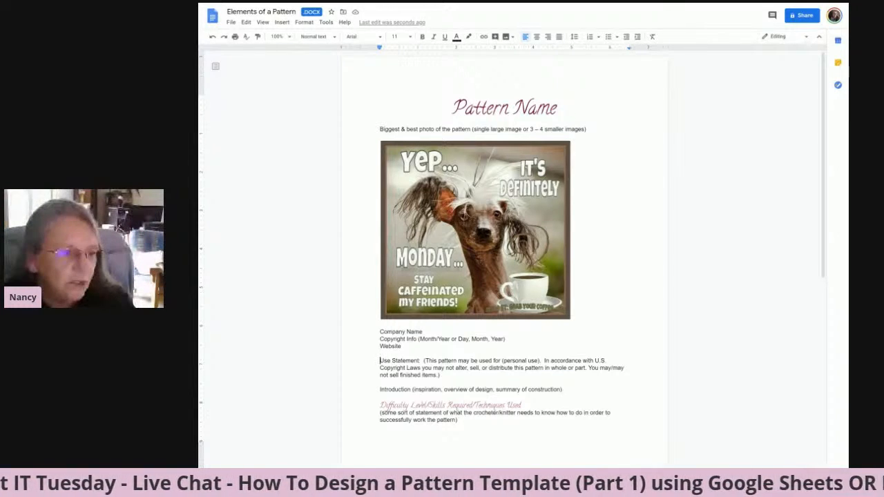
{"action": "left_click", "coordinate": [381, 390]}
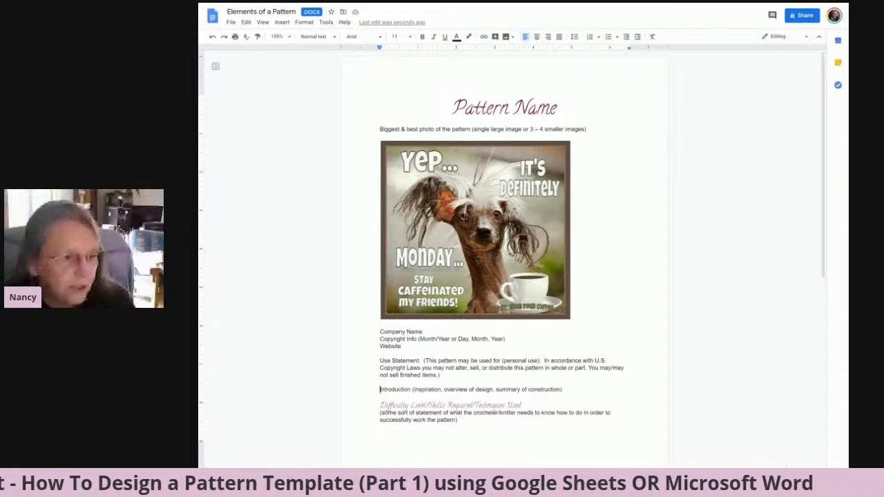
{"action": "key", "text": "Return"}
{"action": "key", "text": "Return"}
{"action": "key", "text": "Return"}
{"action": "key", "text": "Return"}
{"action": "key", "text": "Return"}
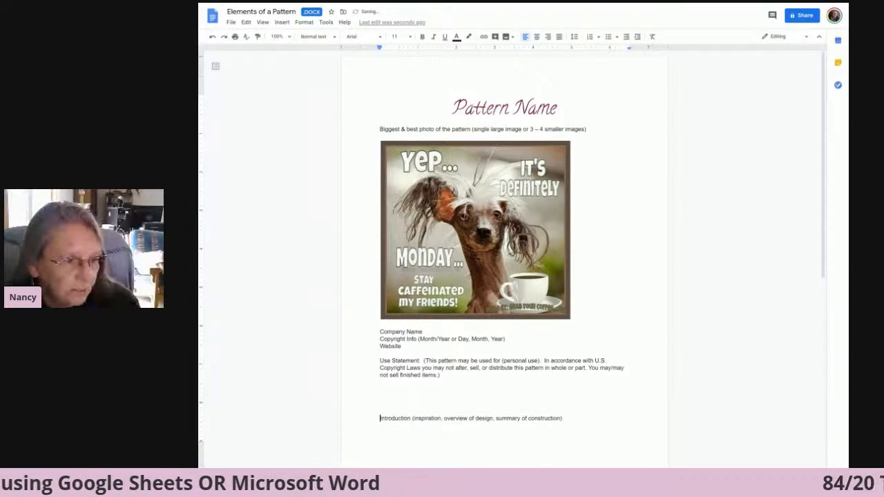
{"action": "key", "text": "Return"}
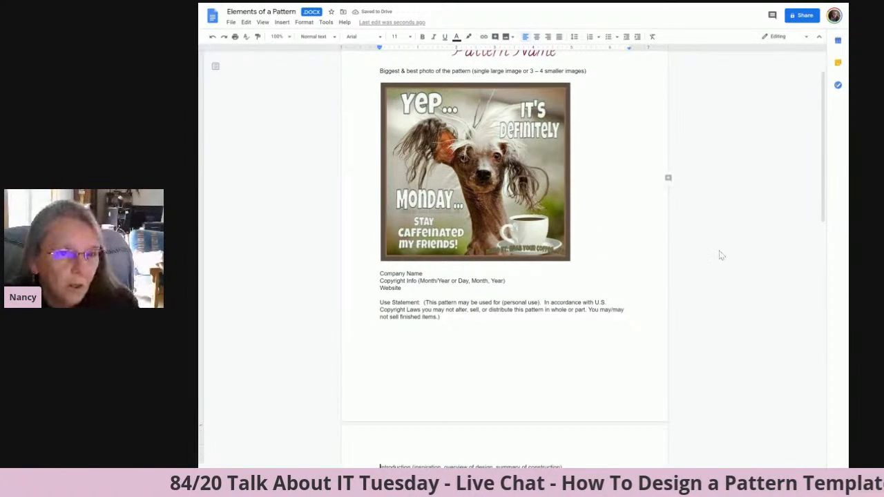
{"action": "scroll", "coordinate": [829, 160], "scroll_direction": "up", "scroll_amount": 1}
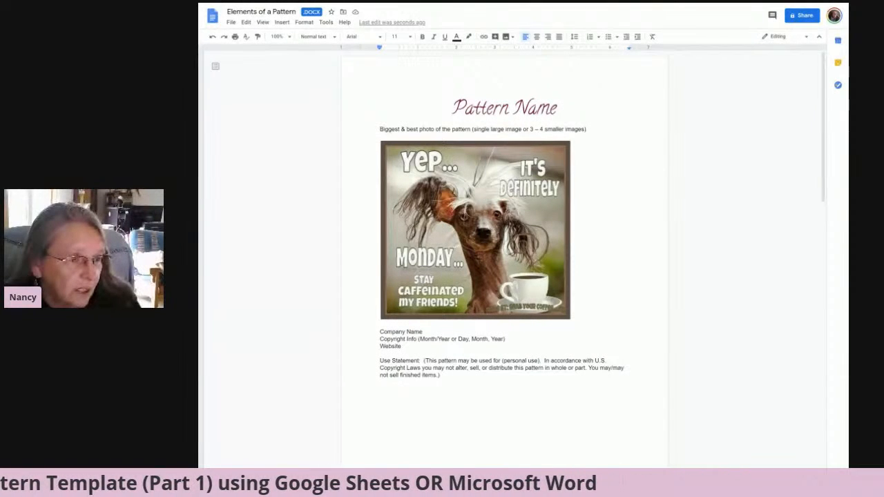
{"action": "left_click", "coordinate": [543, 360]}
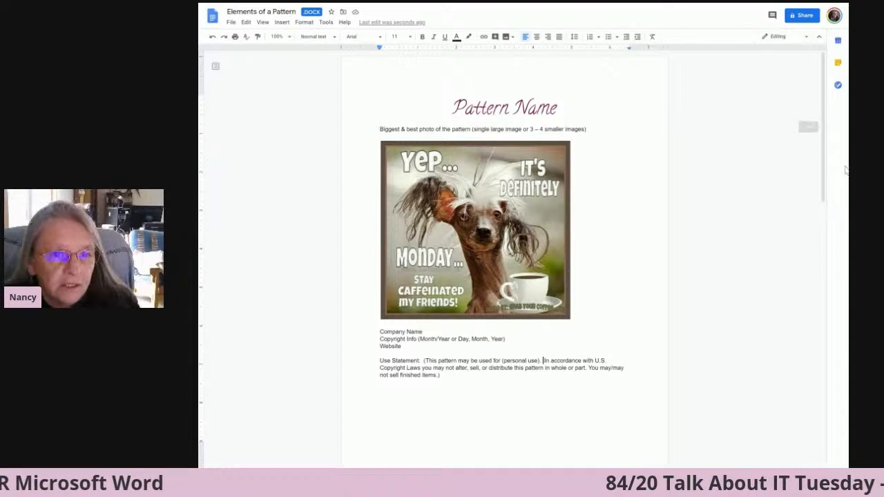
Add a new line reading "Eye Placement" directly above the Finishing line in the pattern section.
{"action": "left_click_drag", "start_coordinate": [825, 171], "coordinate": [815, 286]}
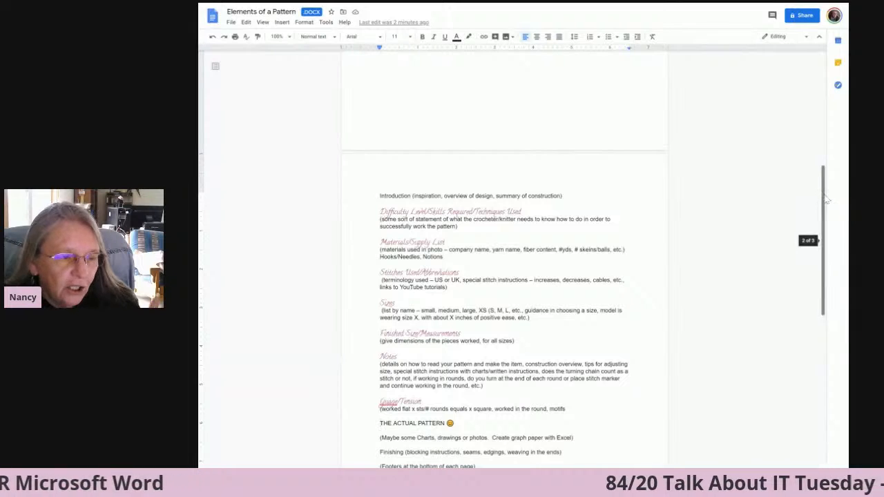
{"action": "left_click_drag", "start_coordinate": [827, 200], "coordinate": [827, 235]}
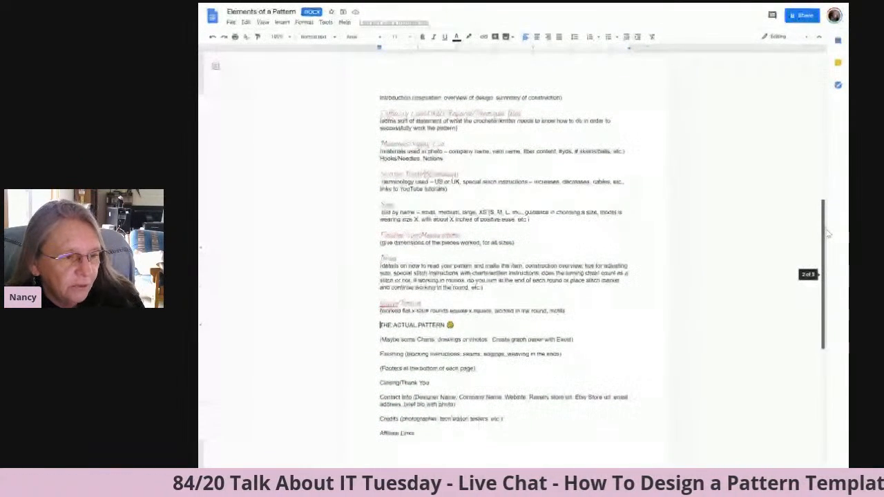
{"action": "scroll", "coordinate": [512, 230], "scroll_direction": "down", "scroll_amount": 1}
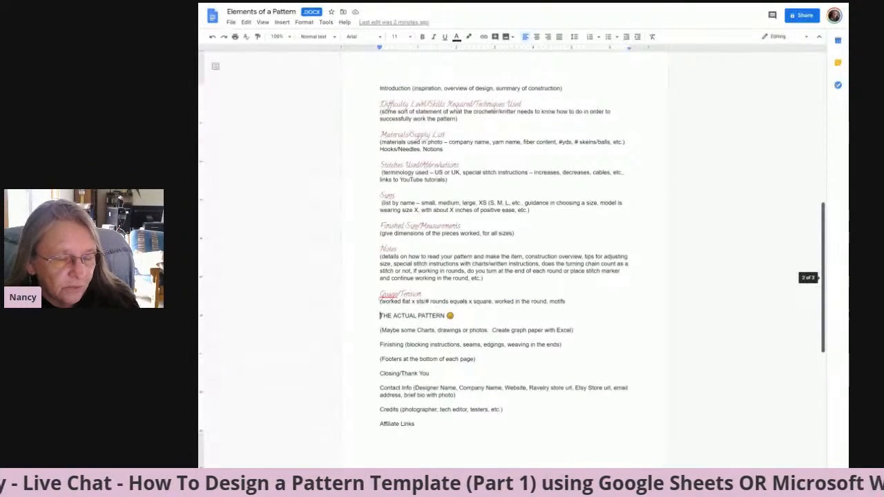
{"action": "scroll", "coordinate": [828, 243], "scroll_direction": "down", "scroll_amount": 2}
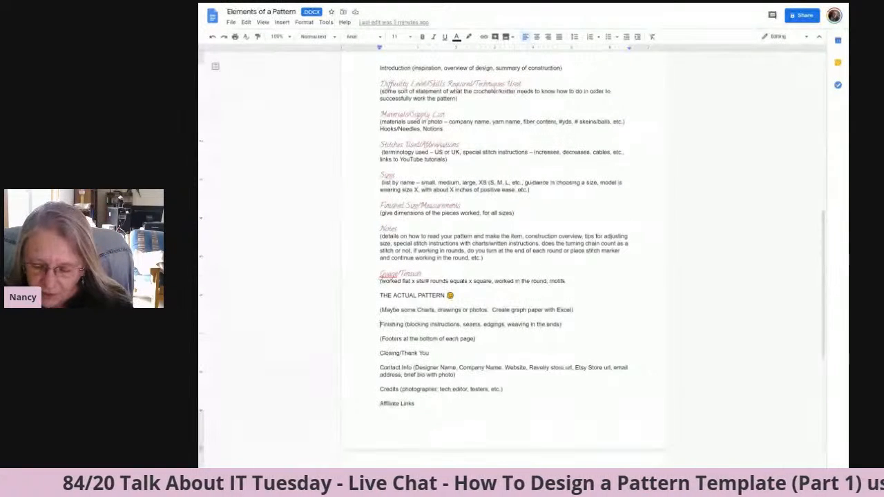
{"action": "key", "text": "Return"}
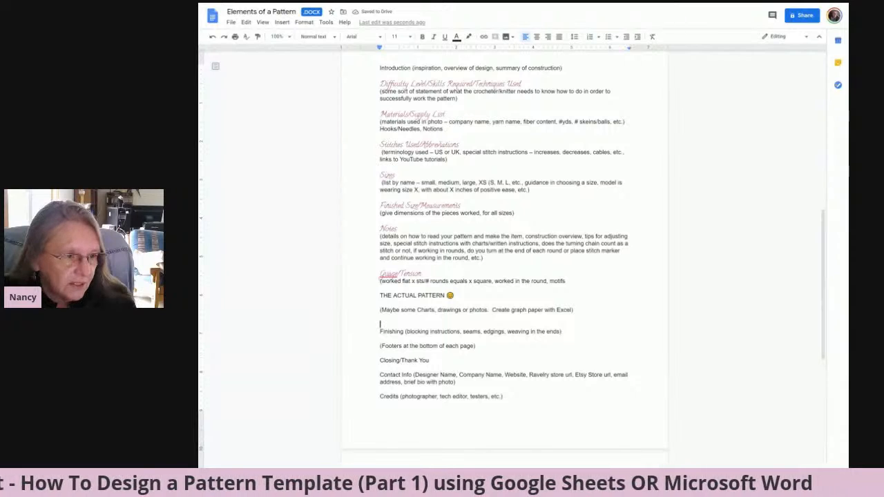
{"action": "type", "text": "Eye Placement"}
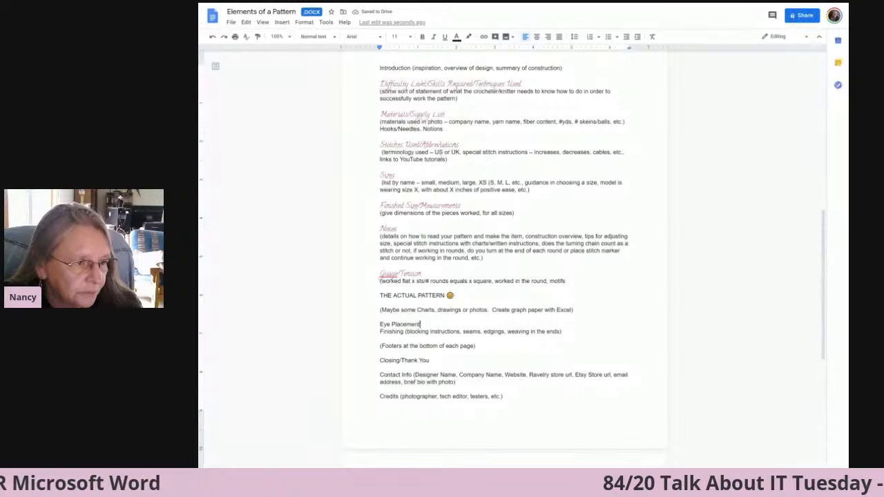
Make the "Eye Placement" text bold and continue after it on the same line.
{"action": "key", "text": "shift+Left"}
{"action": "key", "text": "shift+Left"}
{"action": "key", "text": "shift+Left"}
{"action": "key", "text": "shift+Left"}
{"action": "key", "text": "shift+Left"}
{"action": "key", "text": "shift+Left"}
{"action": "key", "text": "shift+Left"}
{"action": "key", "text": "shift+Left"}
{"action": "key", "text": "shift+Left"}
{"action": "key", "text": "shift+Left"}
{"action": "key", "text": "shift+Left"}
{"action": "key", "text": "shift+Left"}
{"action": "key", "text": "shift+Left"}
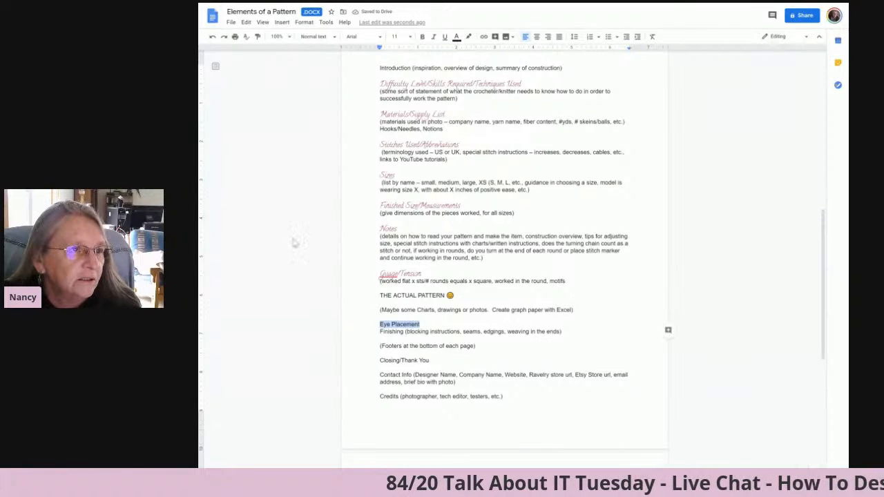
{"action": "left_click", "coordinate": [422, 37]}
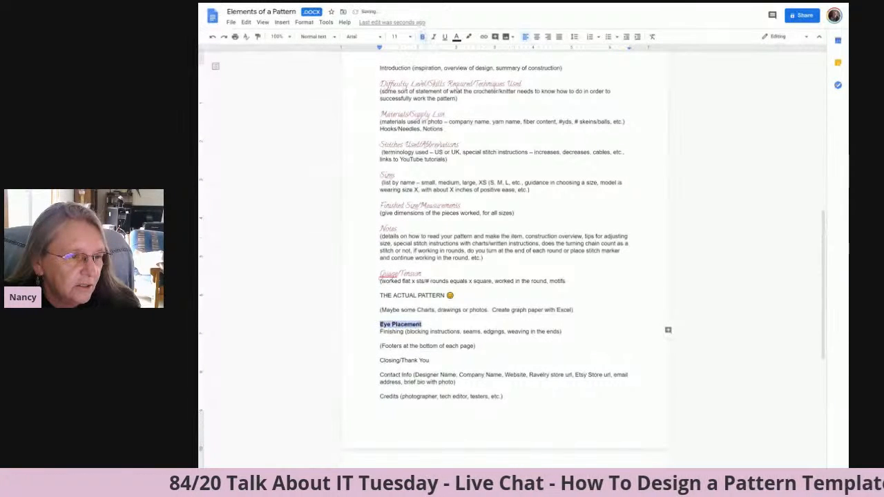
{"action": "key", "text": "Right"}
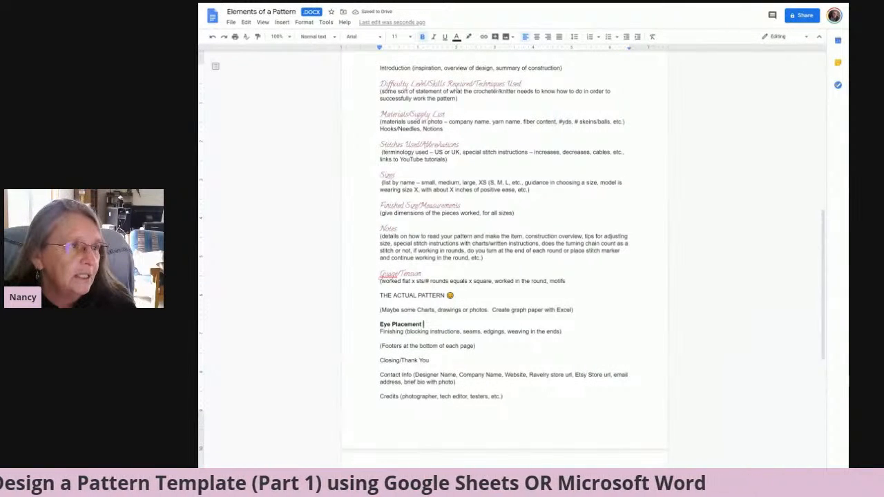
Insert the "Keep calm and Craft on!" image after "Eye Placement" and shrink it to about half its width.
{"action": "left_click", "coordinate": [281, 22]}
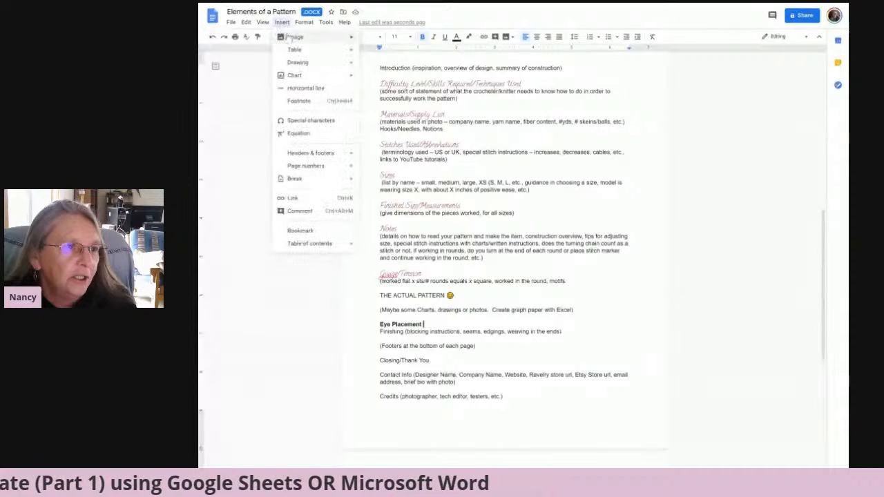
{"action": "mouse_move", "coordinate": [292, 38]}
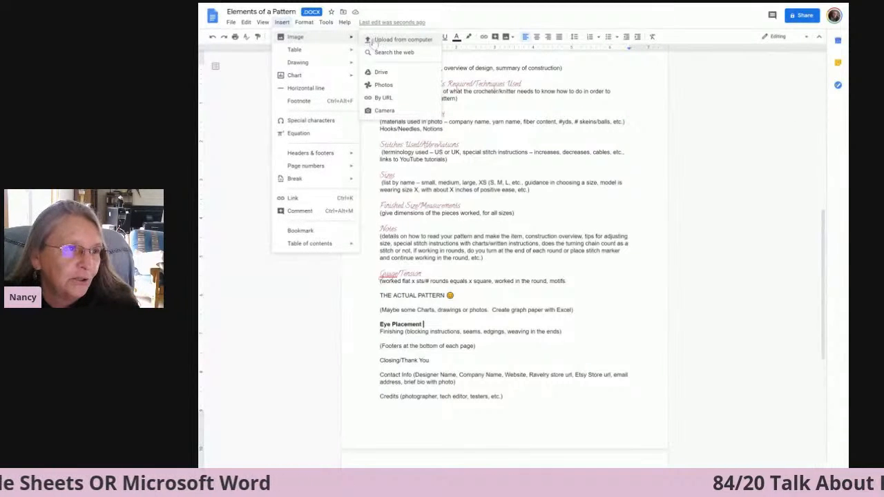
{"action": "left_click", "coordinate": [371, 40]}
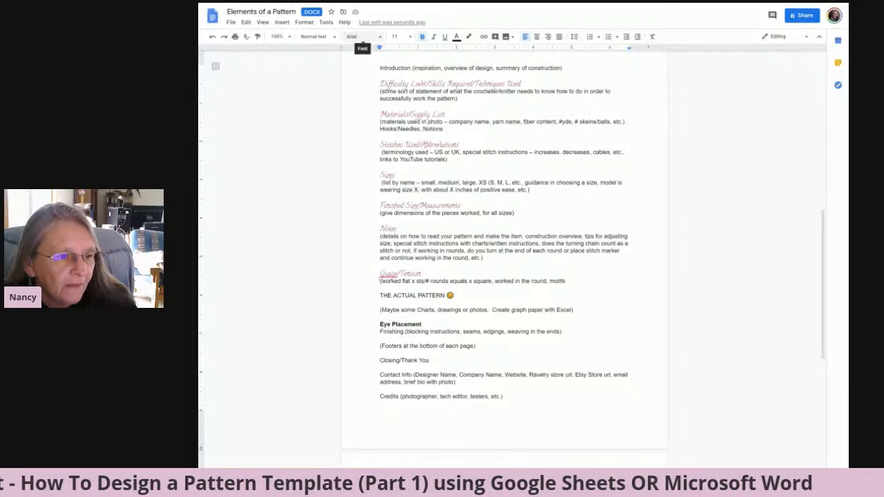
{"action": "key", "text": "ctrl+v"}
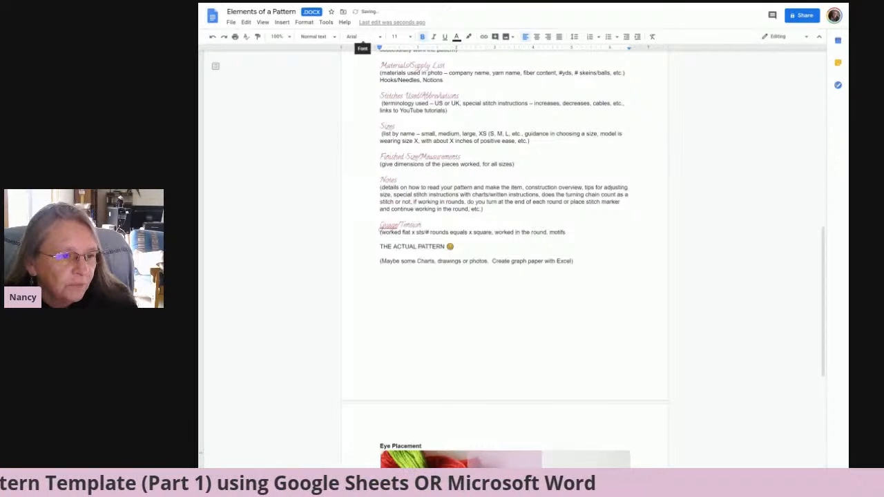
{"action": "left_click", "coordinate": [597, 429]}
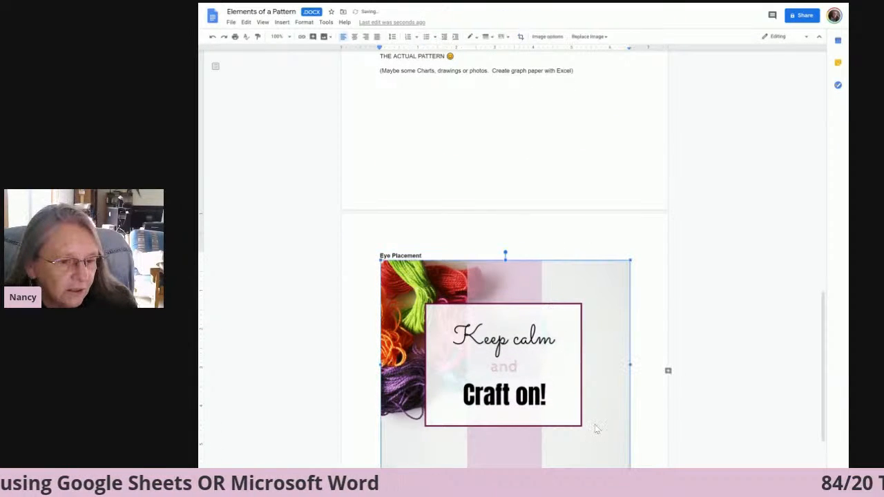
{"action": "left_click_drag", "start_coordinate": [629, 467], "coordinate": [513, 369]}
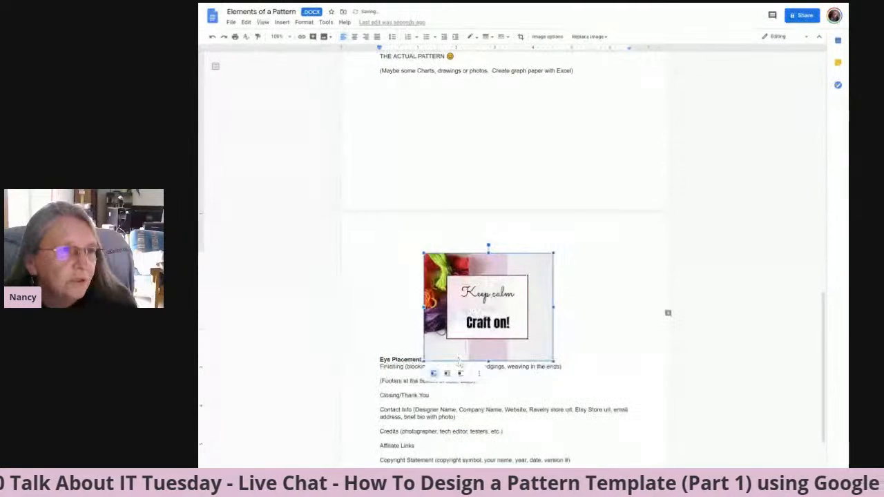
{"action": "left_click", "coordinate": [423, 360]}
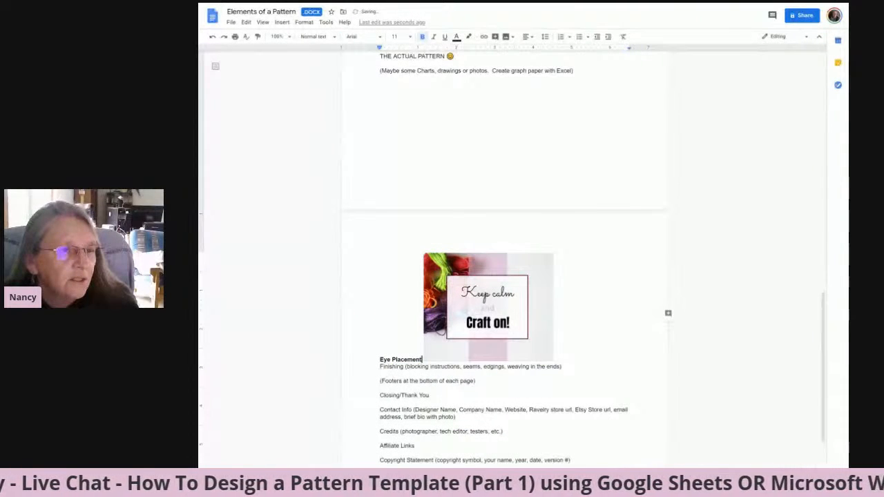
{"action": "left_click", "coordinate": [513, 40]}
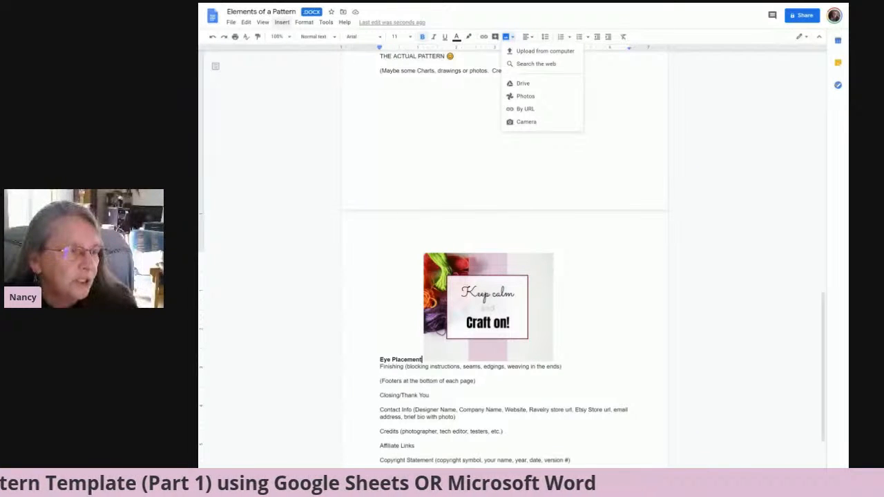
{"action": "left_click", "coordinate": [480, 275]}
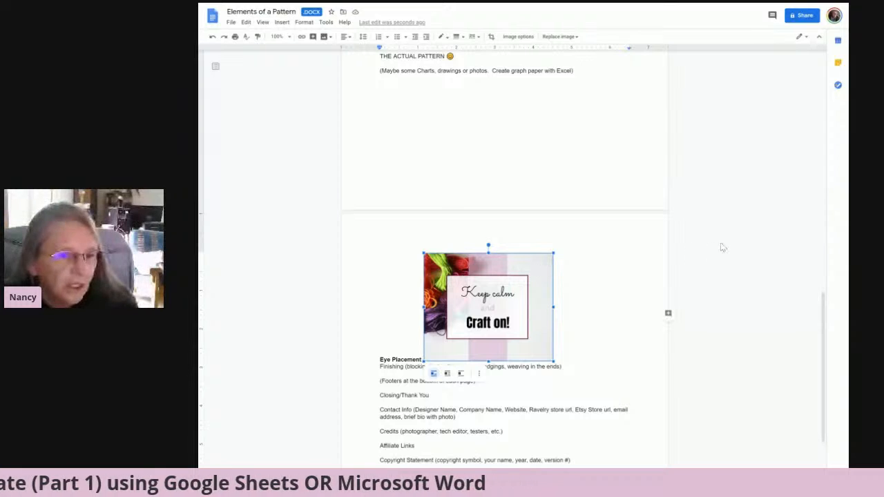
{"action": "left_click_drag", "start_coordinate": [822, 298], "coordinate": [822, 336]}
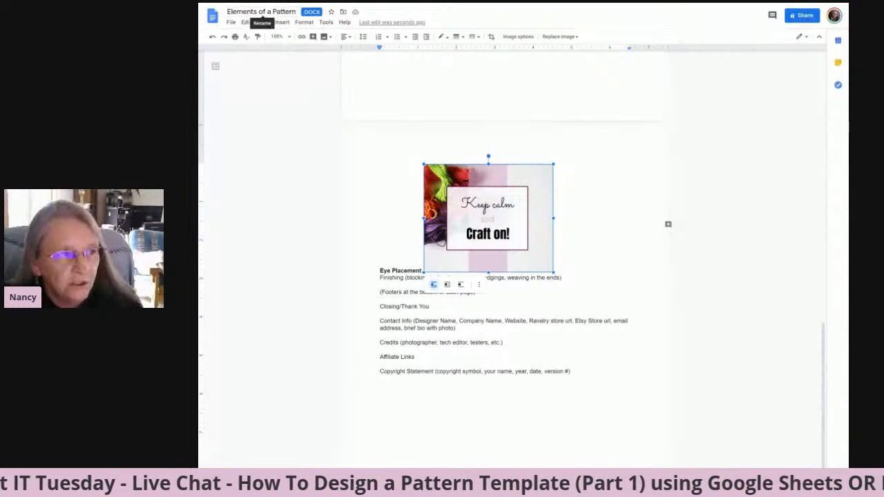
{"action": "left_click", "coordinate": [304, 22]}
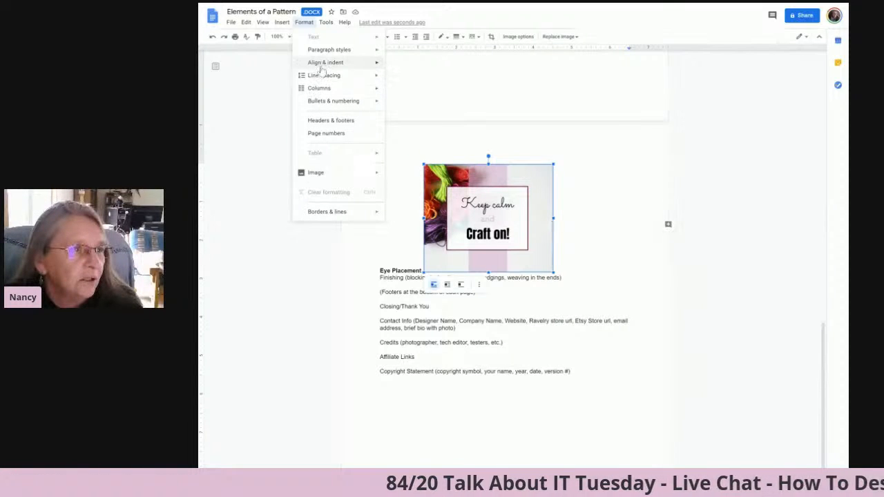
{"action": "mouse_move", "coordinate": [328, 51]}
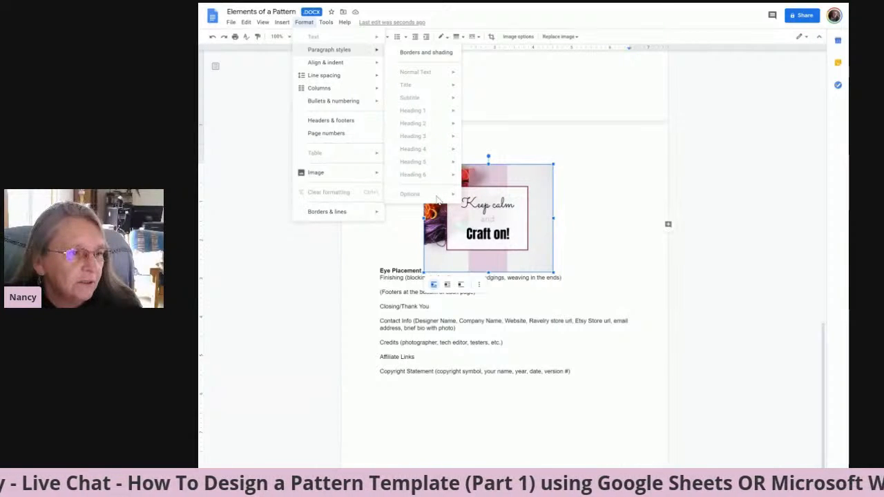
{"action": "left_click", "coordinate": [392, 292]}
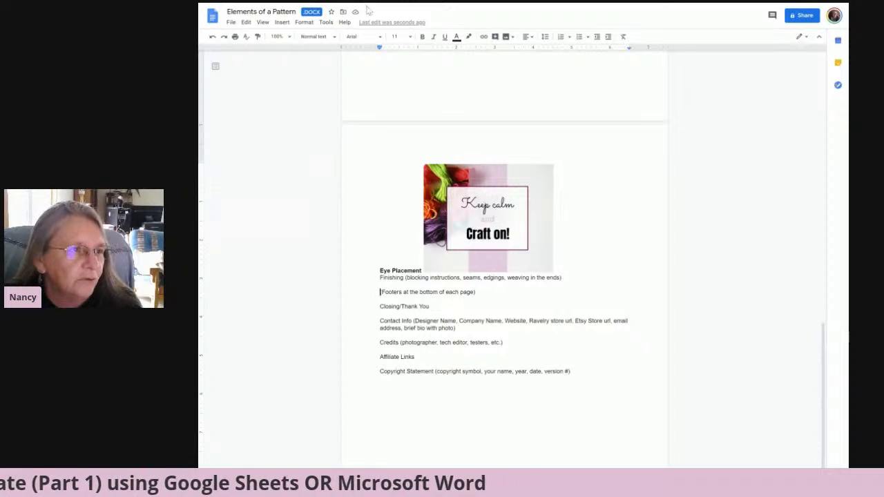
Save the document's current paragraph styles as the default styles.
{"action": "left_click", "coordinate": [304, 22]}
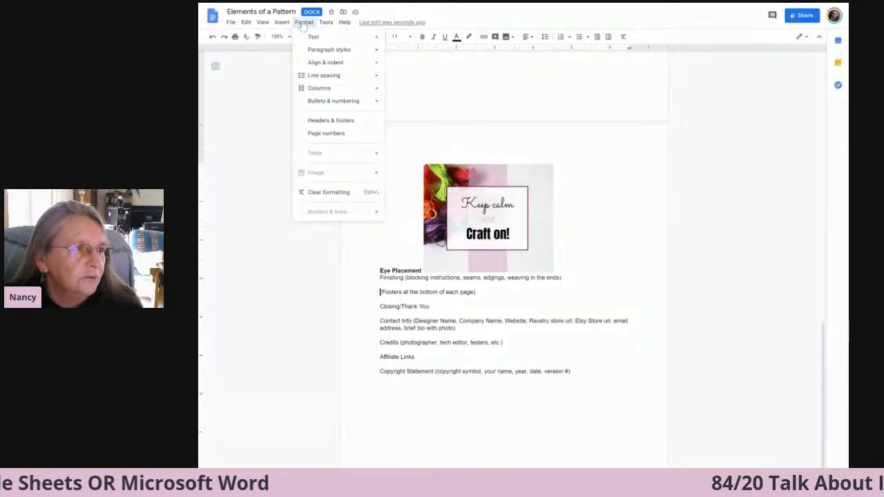
{"action": "mouse_move", "coordinate": [368, 52]}
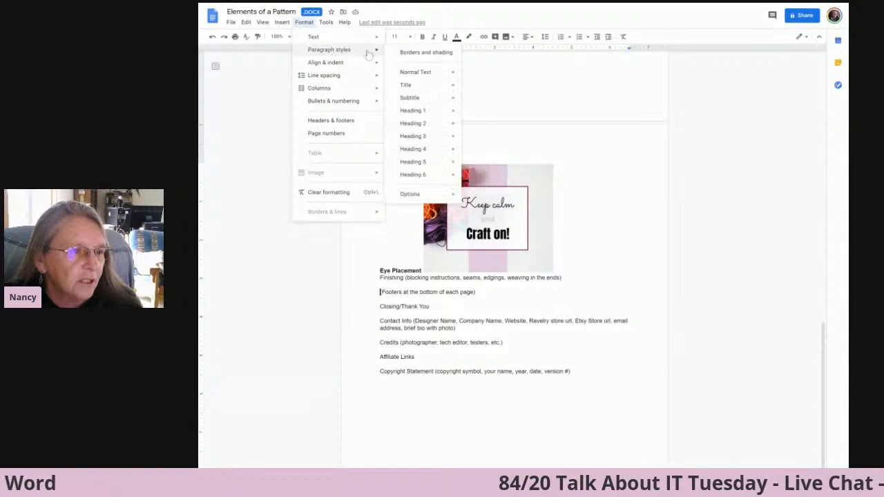
{"action": "mouse_move", "coordinate": [413, 196]}
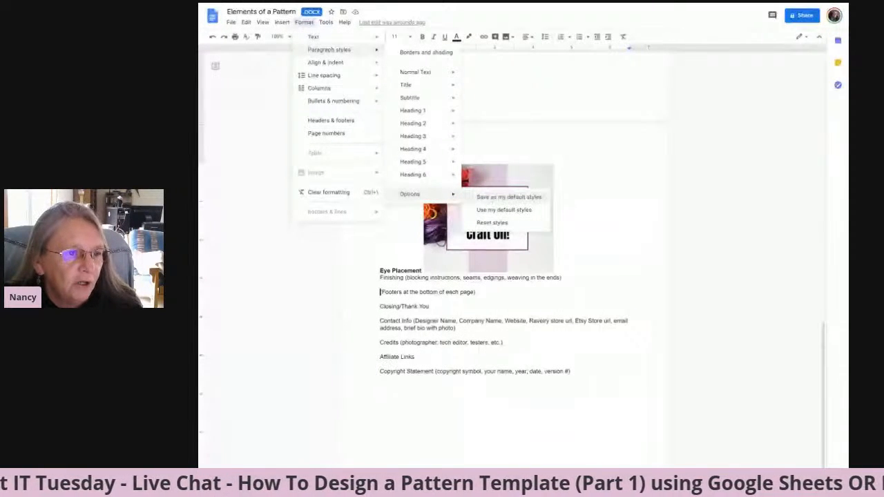
{"action": "left_click", "coordinate": [494, 198]}
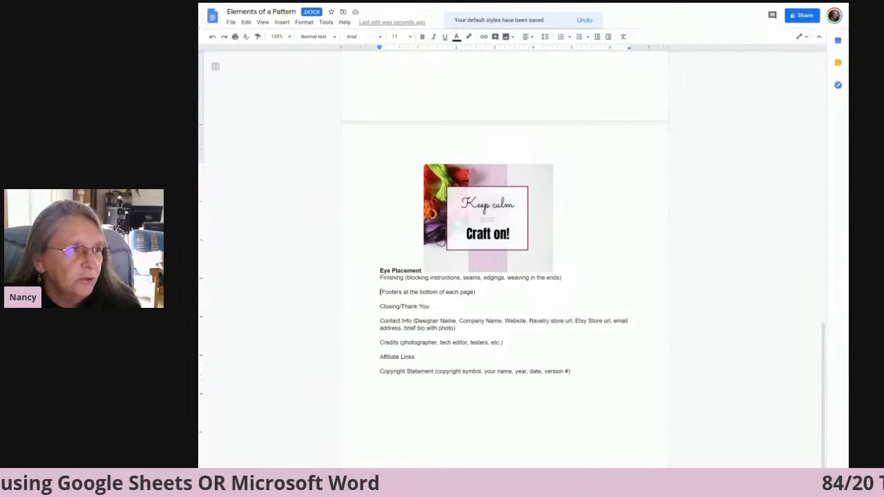
{"action": "left_click", "coordinate": [262, 12]}
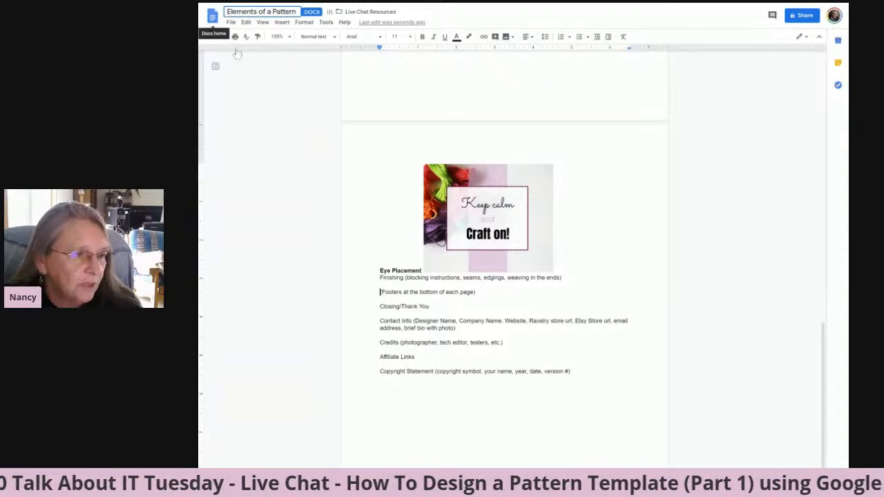
{"action": "left_click", "coordinate": [261, 171]}
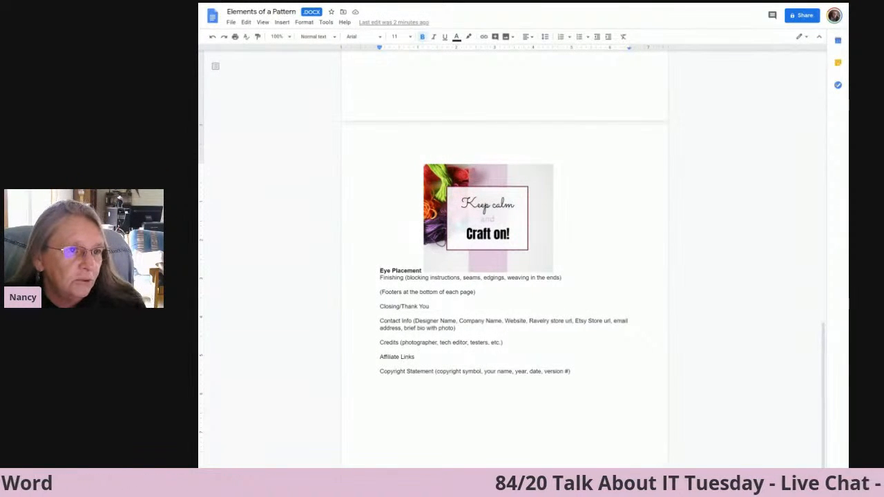
Try wrapping text around the "Keep calm and Craft on!" image, and return it to being in line with the text.
{"action": "left_click", "coordinate": [532, 202]}
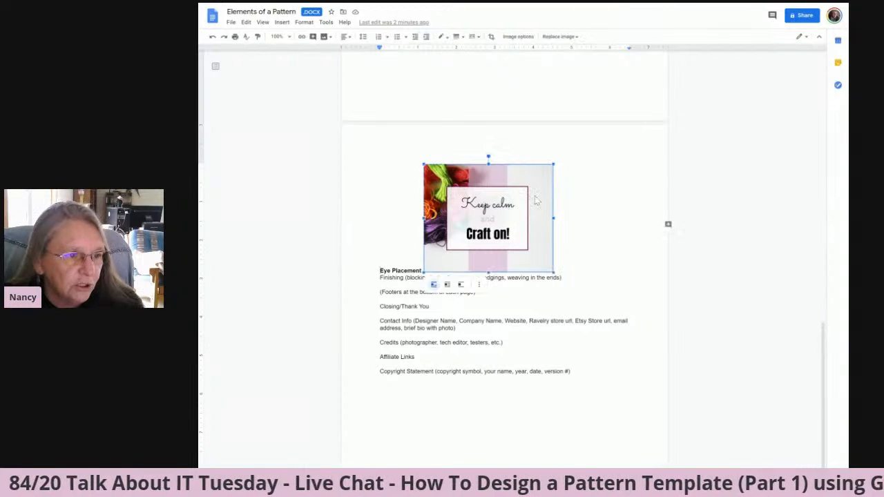
{"action": "left_click", "coordinate": [446, 286]}
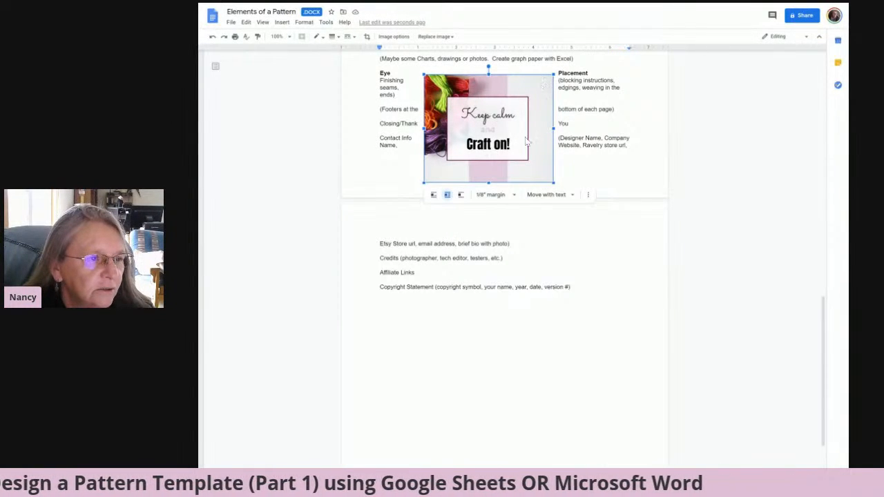
{"action": "left_click", "coordinate": [433, 196]}
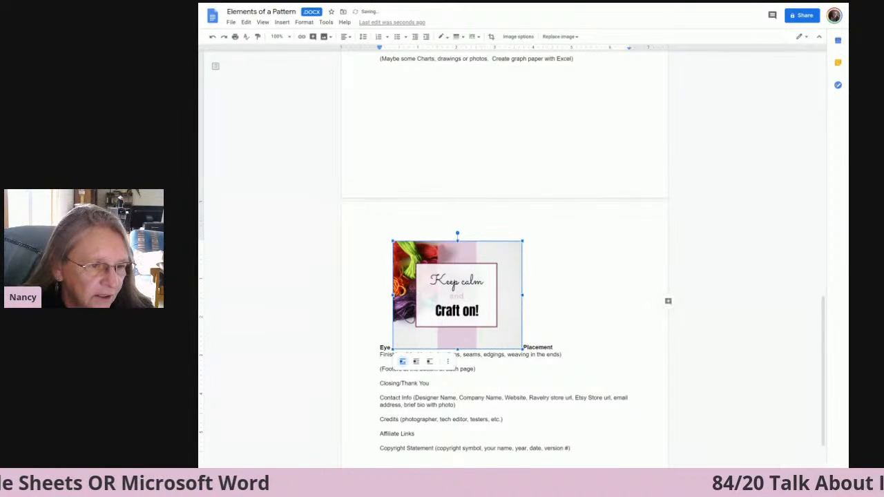
{"action": "left_click", "coordinate": [447, 362]}
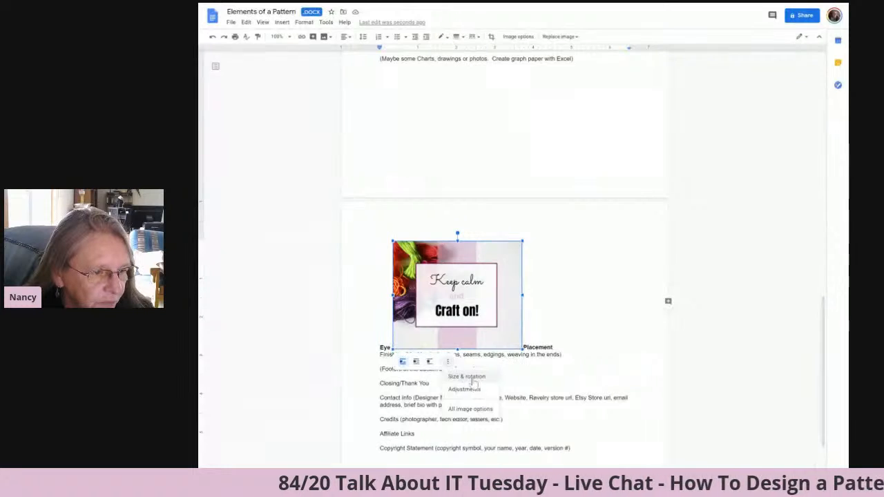
{"action": "left_click", "coordinate": [512, 370]}
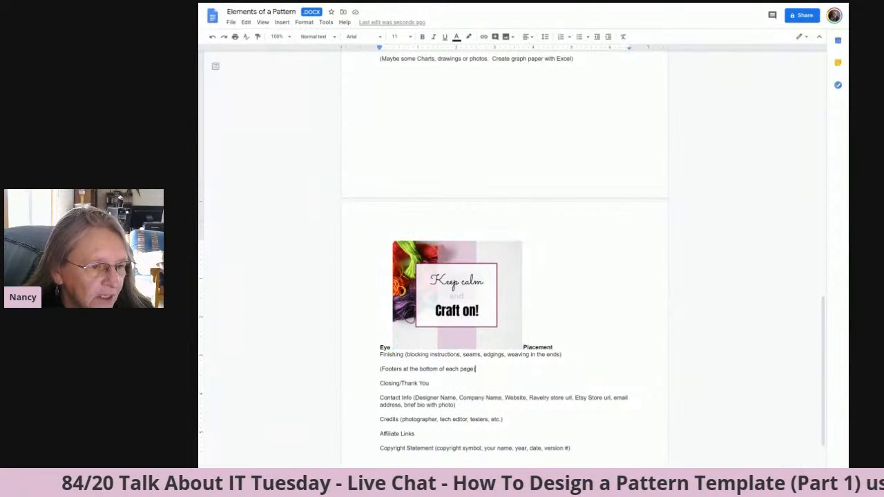
{"action": "left_click", "coordinate": [482, 284]}
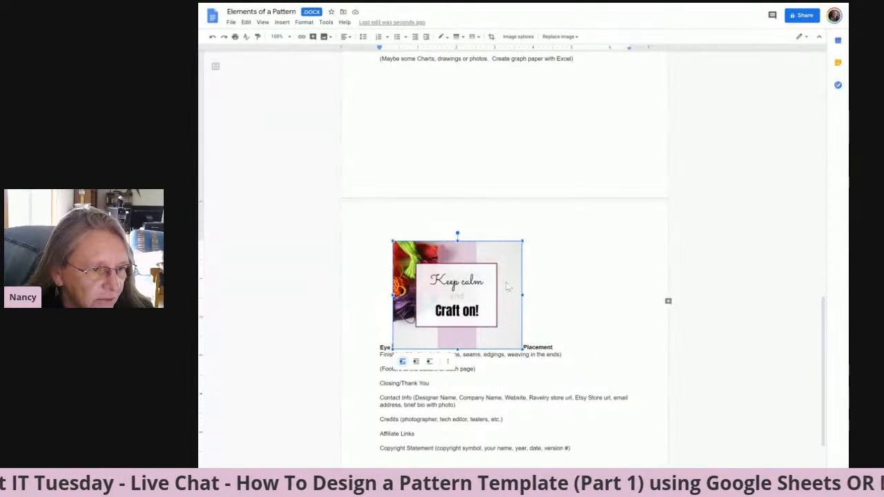
{"action": "left_click", "coordinate": [556, 348]}
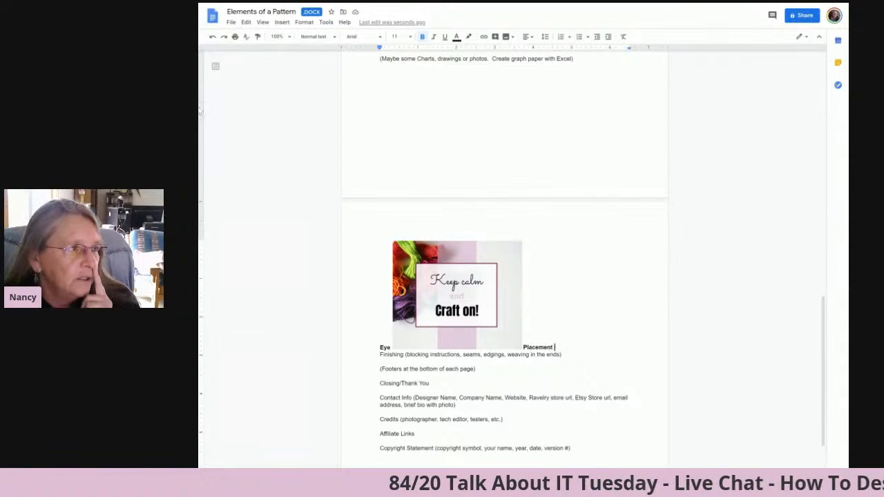
{"action": "left_click", "coordinate": [232, 22]}
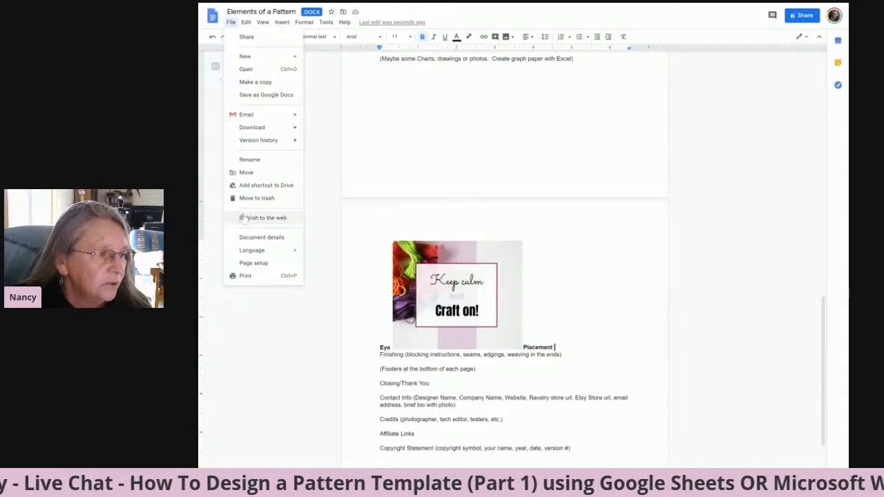
{"action": "left_click", "coordinate": [251, 278]}
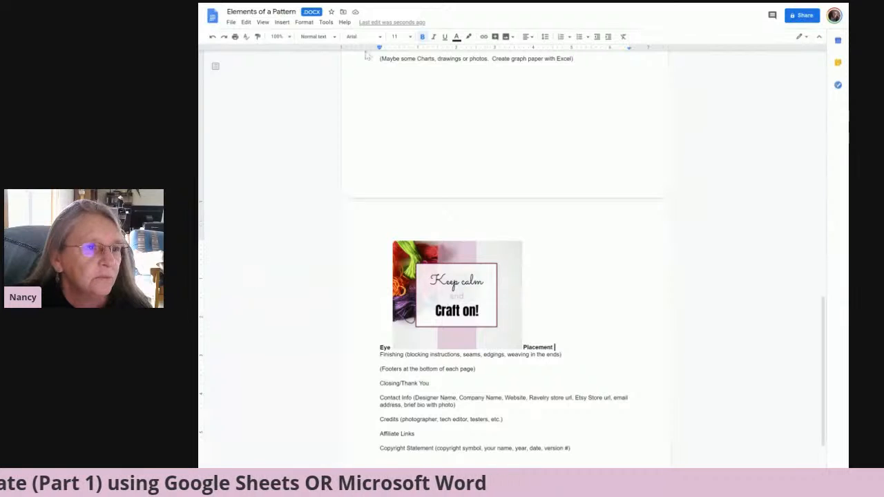
Switch to the Elements of a Pattern document in Microsoft Word, widen its window and enlarge the page view.
{"action": "scroll", "coordinate": [366, 55], "scroll_direction": "down", "scroll_amount": 2}
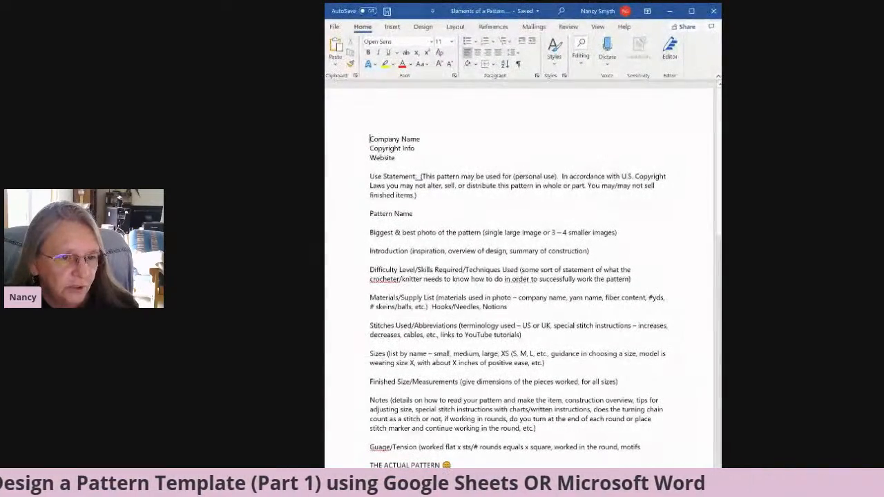
{"action": "left_click_drag", "start_coordinate": [720, 238], "coordinate": [799, 239]}
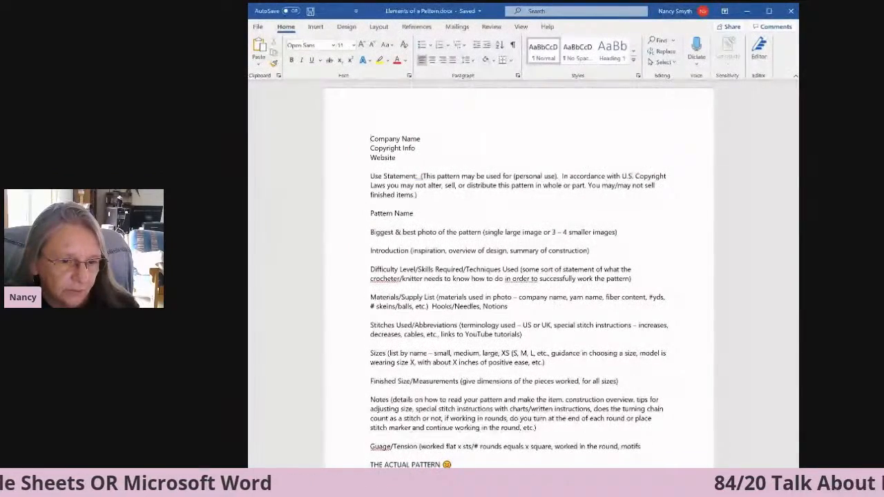
{"action": "scroll", "coordinate": [522, 273], "scroll_direction": "up", "scroll_amount": 2}
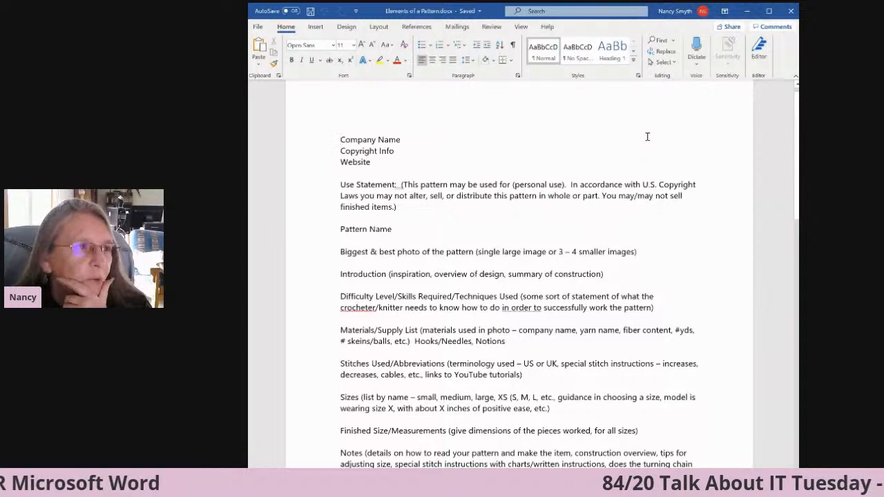
Create a custom theme color set from the existing Office colors and save it as Custom 1.
{"action": "left_click", "coordinate": [346, 28]}
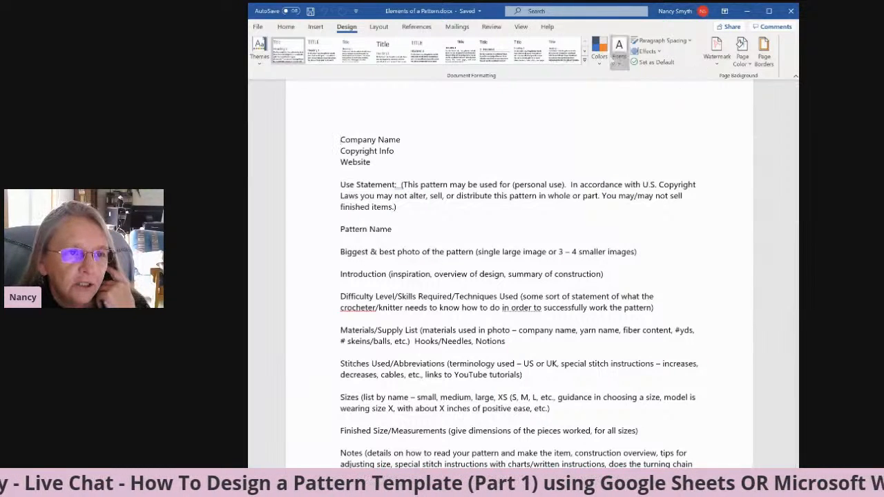
{"action": "left_click", "coordinate": [598, 55]}
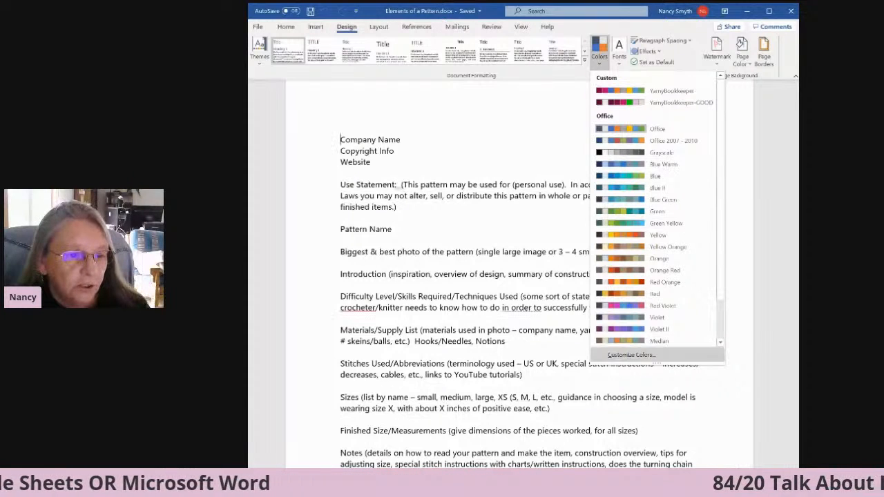
{"action": "left_click", "coordinate": [649, 360]}
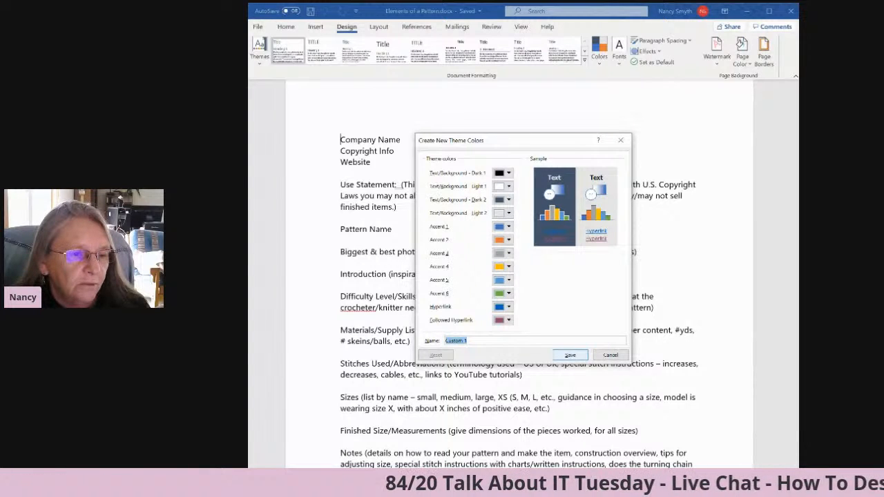
{"action": "left_click", "coordinate": [570, 355]}
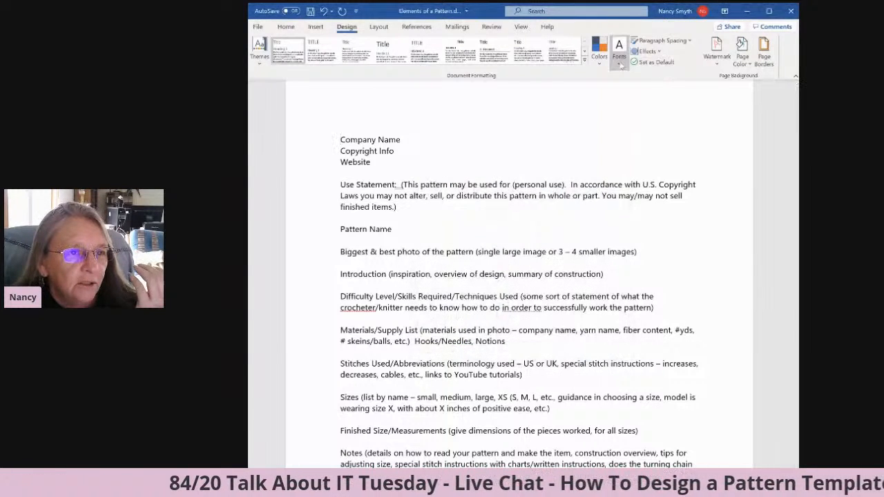
Start a new custom theme font set and search the heading fonts for "Open".
{"action": "left_click", "coordinate": [619, 61]}
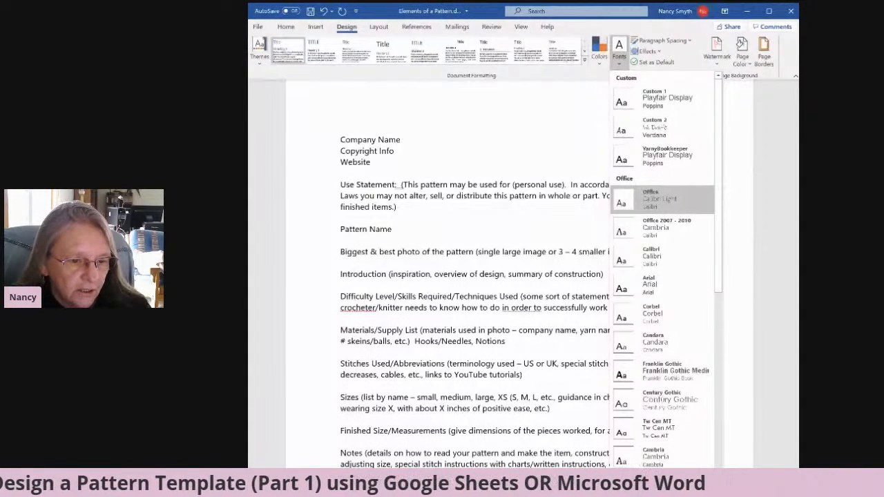
{"action": "left_click", "coordinate": [646, 484]}
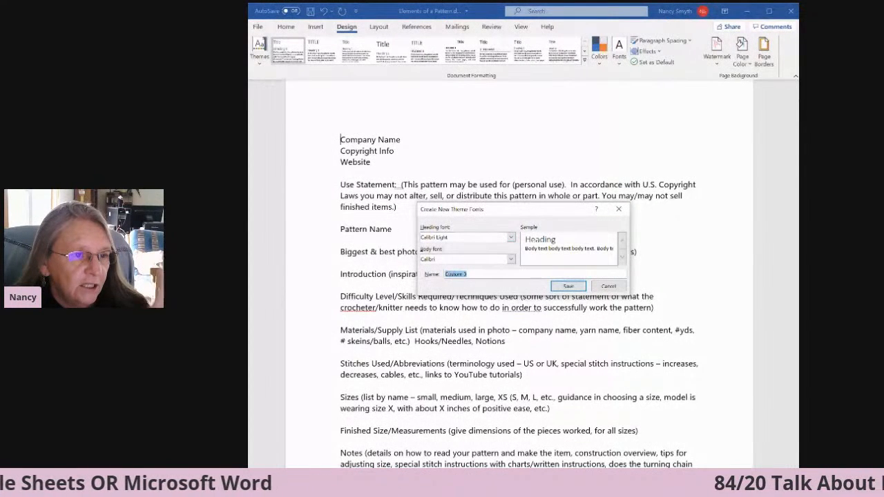
{"action": "left_click", "coordinate": [511, 237]}
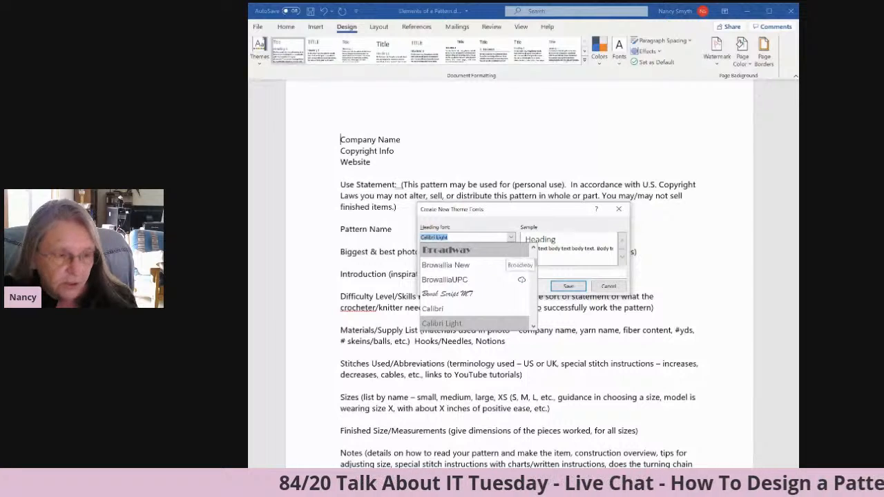
{"action": "type", "text": "Open"}
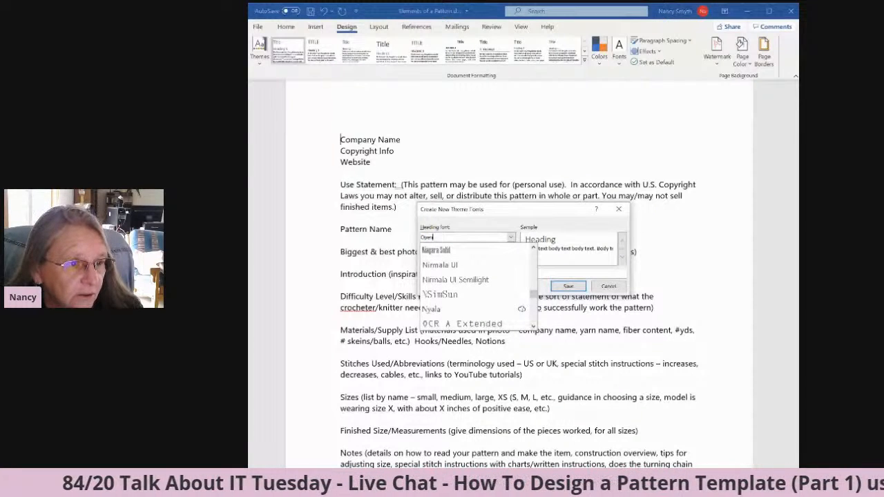
{"action": "left_click", "coordinate": [534, 326]}
{"action": "left_click", "coordinate": [533, 326]}
{"action": "left_click", "coordinate": [533, 326]}
{"action": "left_click", "coordinate": [534, 326]}
{"action": "left_click", "coordinate": [533, 326]}
{"action": "left_click", "coordinate": [533, 326]}
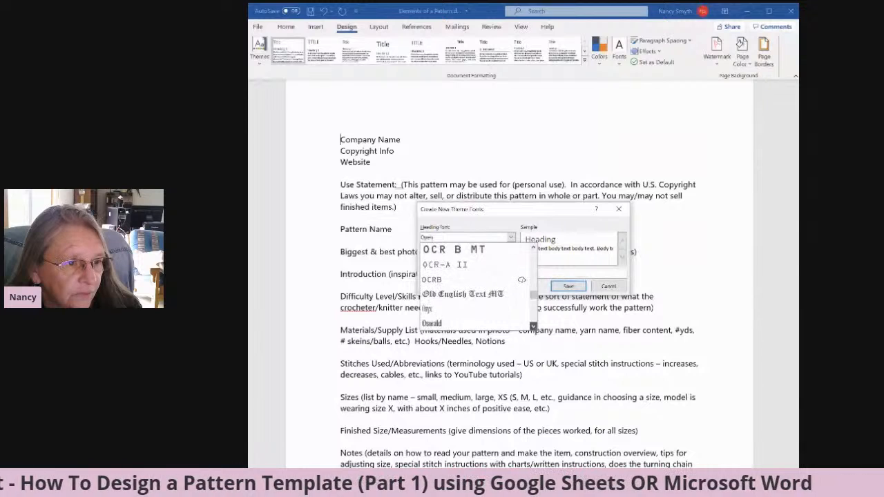
{"action": "left_click", "coordinate": [533, 326]}
{"action": "left_click", "coordinate": [533, 326]}
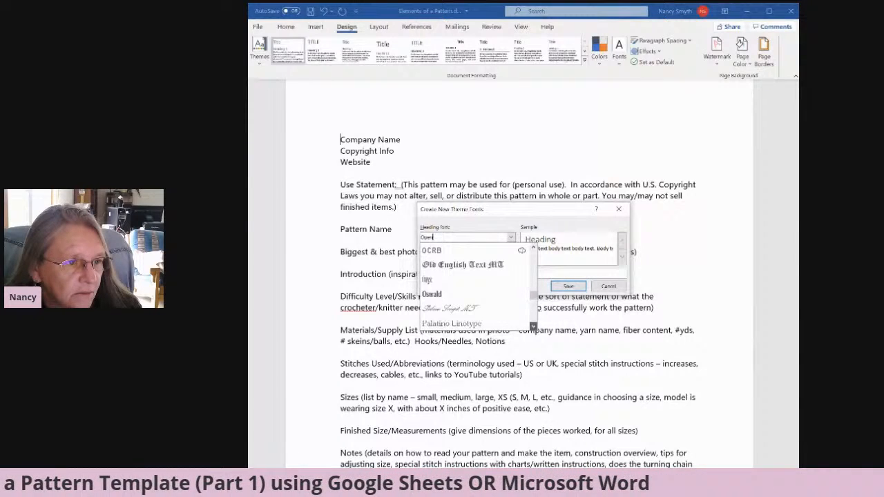
{"action": "left_click", "coordinate": [534, 246]}
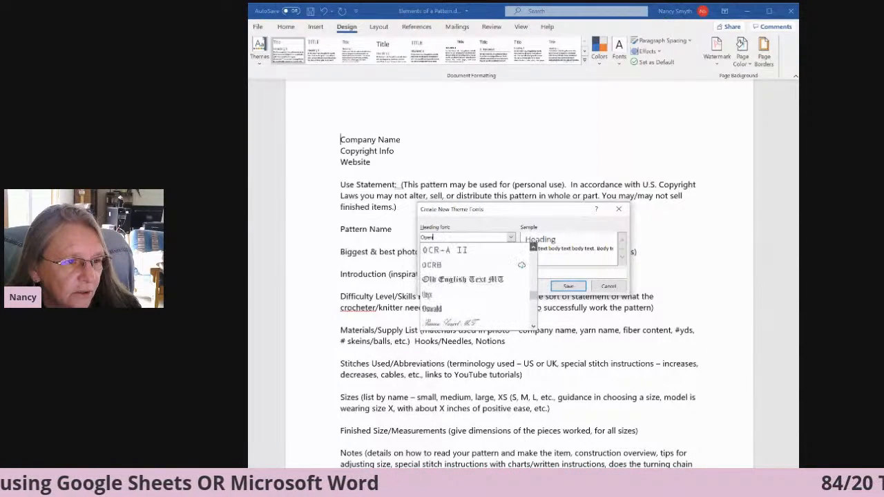
{"action": "left_click", "coordinate": [533, 246]}
{"action": "left_click", "coordinate": [534, 245]}
{"action": "left_click", "coordinate": [534, 246]}
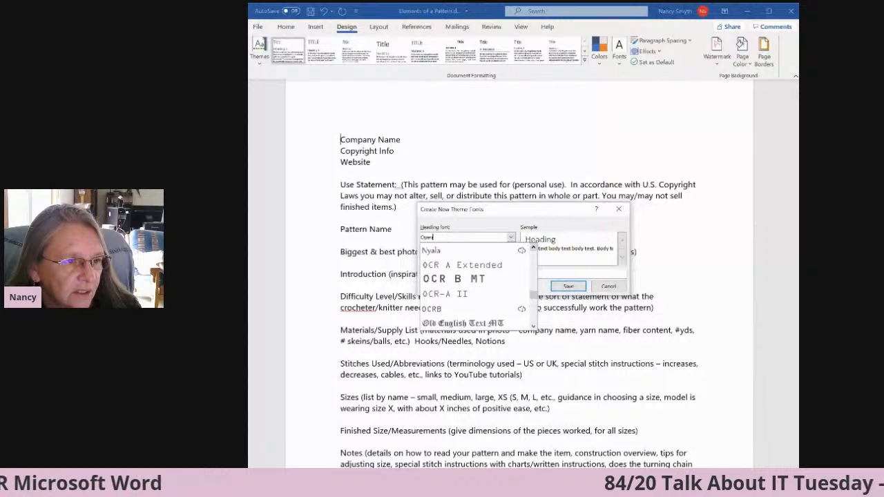
{"action": "left_click", "coordinate": [533, 246]}
{"action": "left_click", "coordinate": [533, 246]}
{"action": "left_click", "coordinate": [533, 246]}
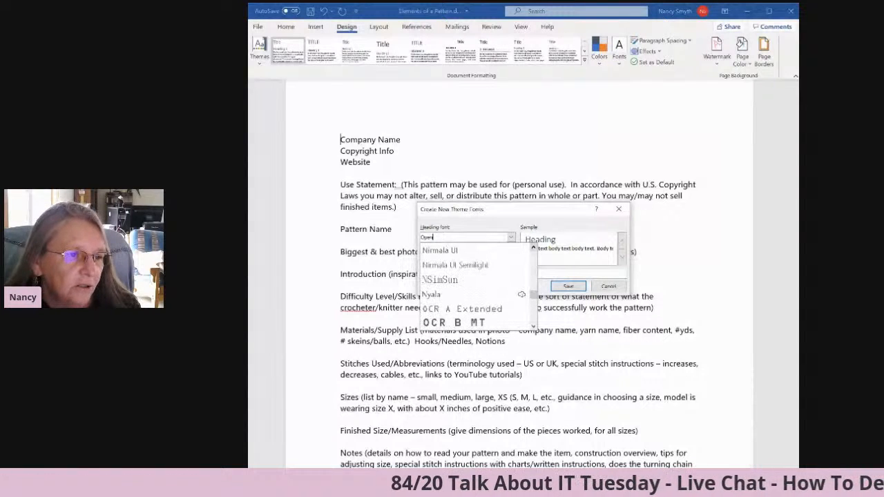
{"action": "left_click", "coordinate": [533, 246]}
{"action": "left_click", "coordinate": [533, 246]}
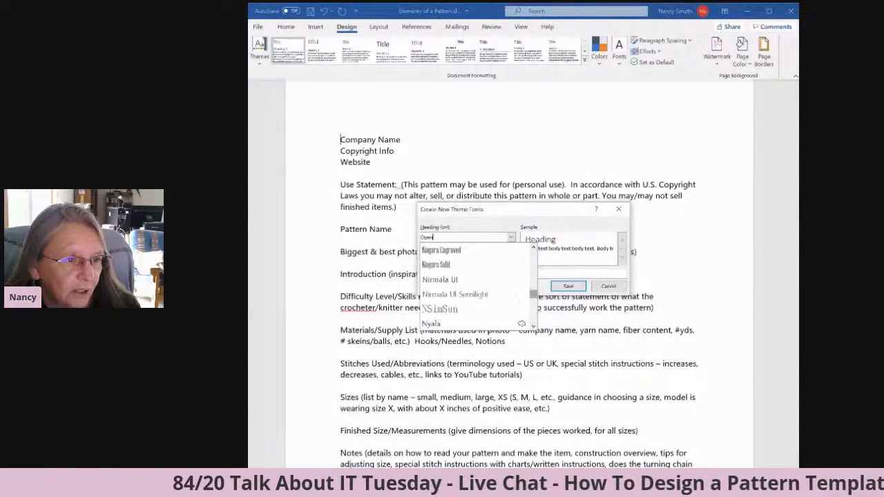
Set the heading font of the new theme font set to Ink Draft.
{"action": "left_click_drag", "start_coordinate": [533, 294], "coordinate": [534, 253]}
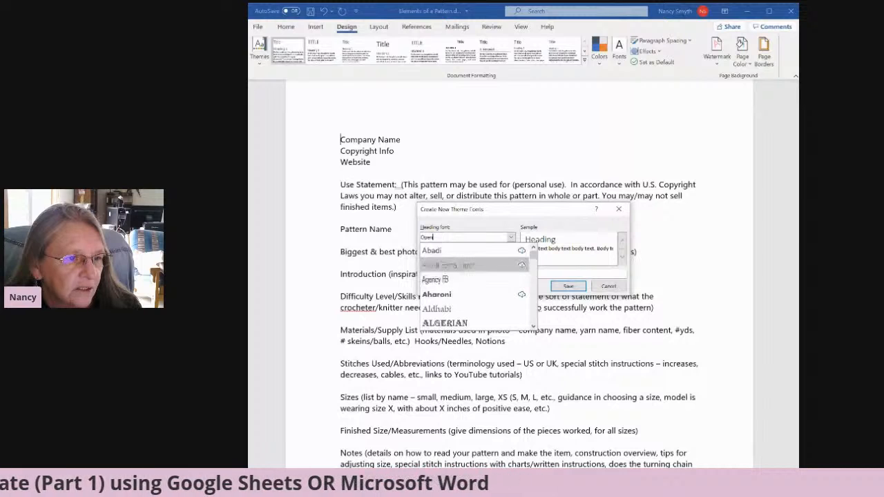
{"action": "left_click", "coordinate": [449, 250]}
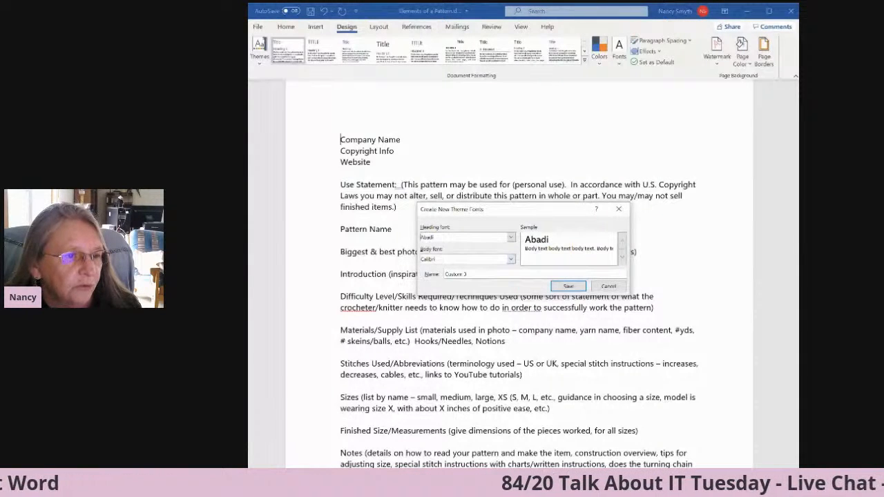
{"action": "left_click", "coordinate": [511, 238]}
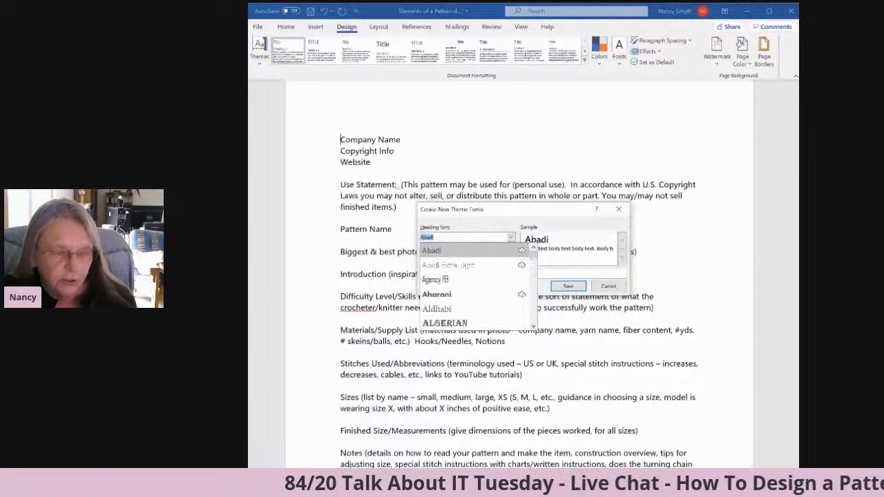
{"action": "type", "text": "Informal Roman"}
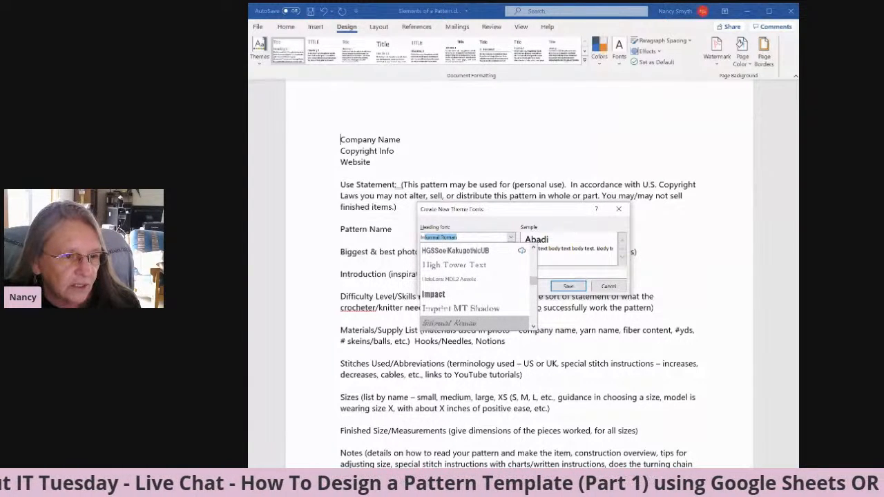
{"action": "left_click", "coordinate": [533, 327]}
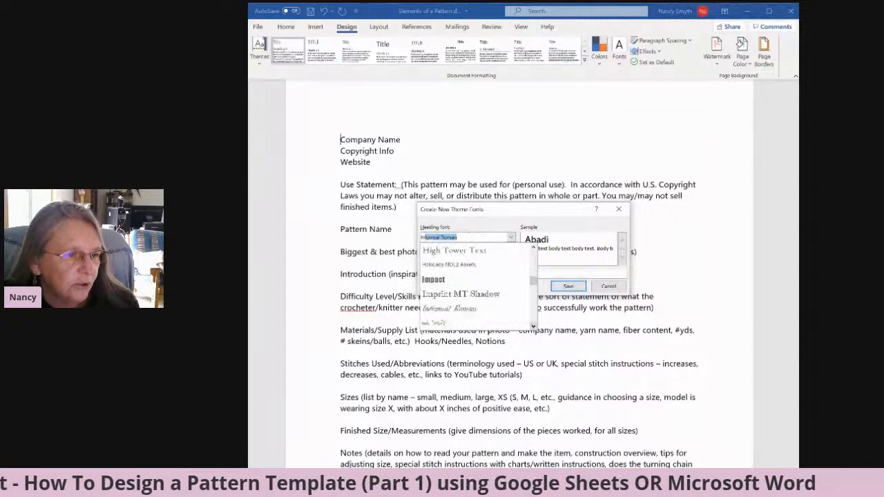
{"action": "left_click", "coordinate": [439, 322]}
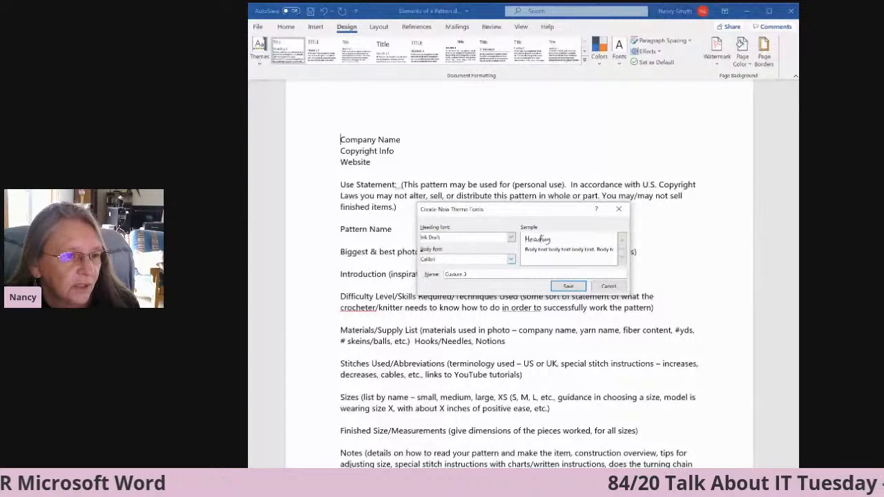
Set the body font of the new theme font set to Abadi and save the set as Custom 3.
{"action": "left_click", "coordinate": [511, 259]}
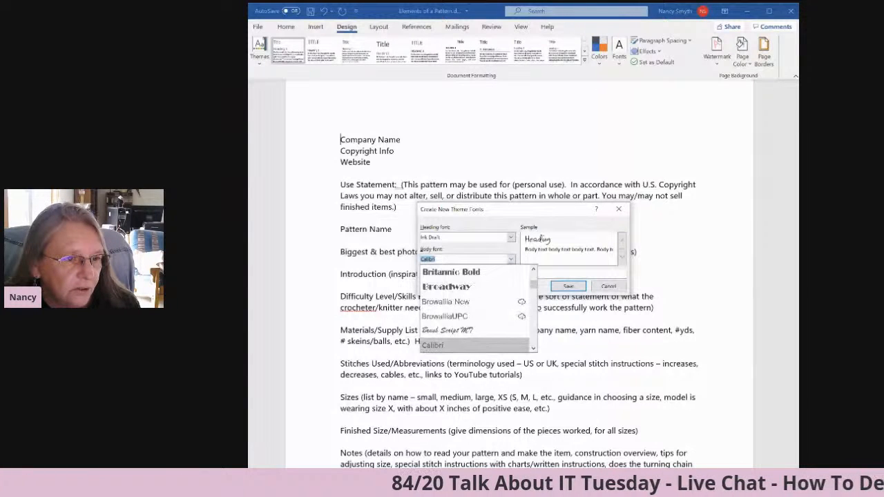
{"action": "left_click_drag", "start_coordinate": [533, 284], "coordinate": [534, 274]}
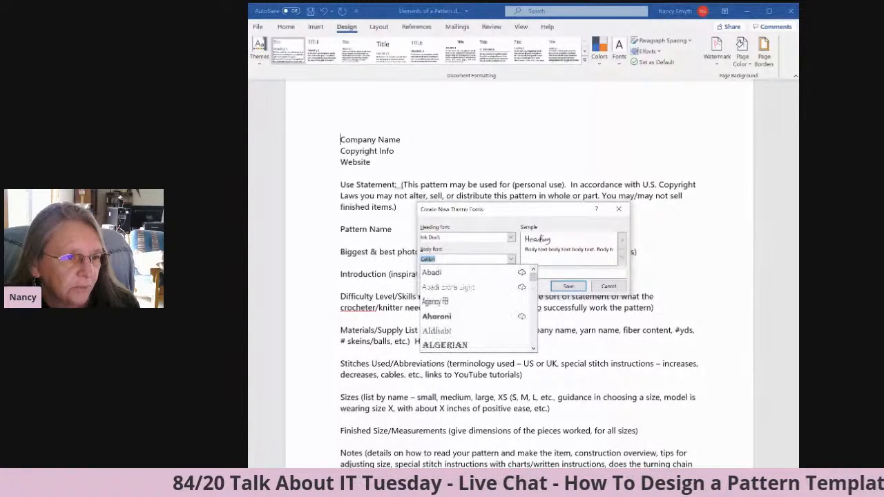
{"action": "left_click", "coordinate": [449, 272]}
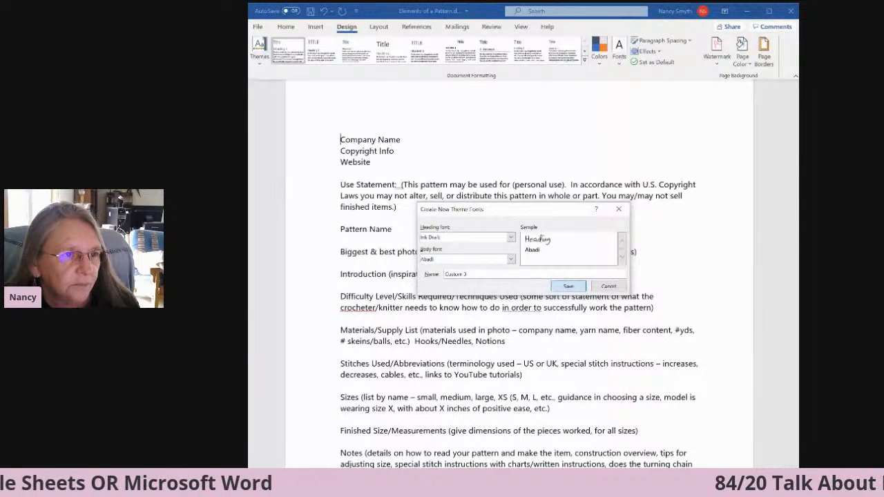
{"action": "left_click", "coordinate": [568, 286]}
Apply the custom YarnyBookkeeper-GOOD theme color set to the document.
{"action": "left_click", "coordinate": [604, 65]}
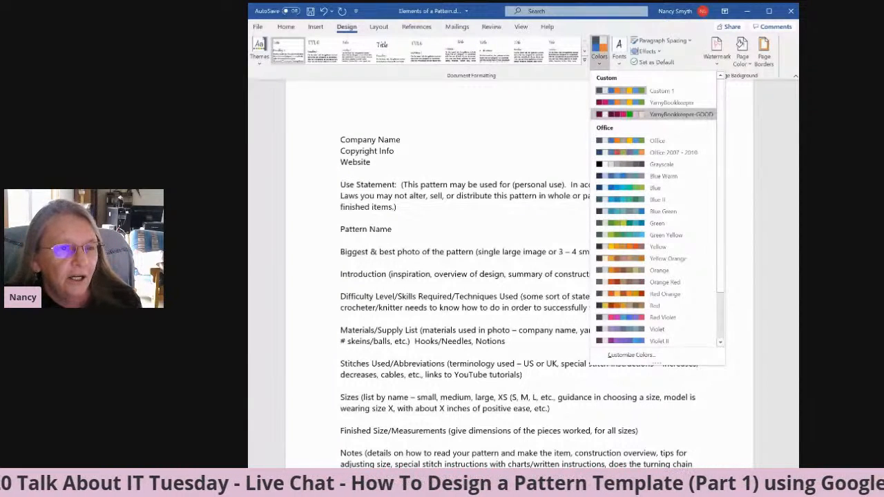
{"action": "left_click", "coordinate": [627, 115]}
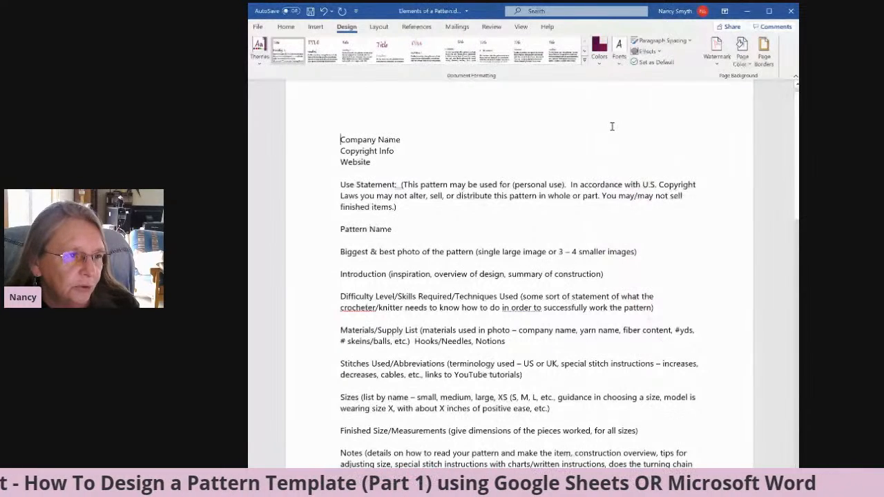
Apply the Title style to the "Pattern Name" line.
{"action": "left_click", "coordinate": [286, 26]}
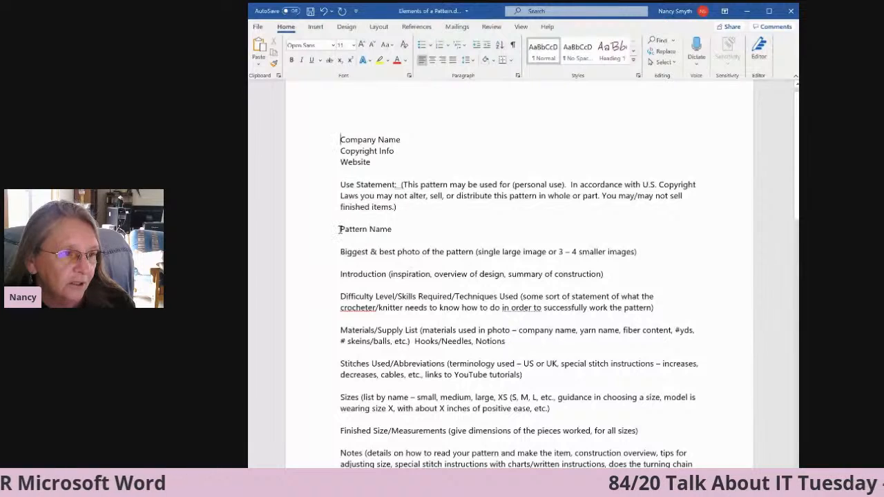
{"action": "left_click_drag", "start_coordinate": [340, 229], "coordinate": [393, 228]}
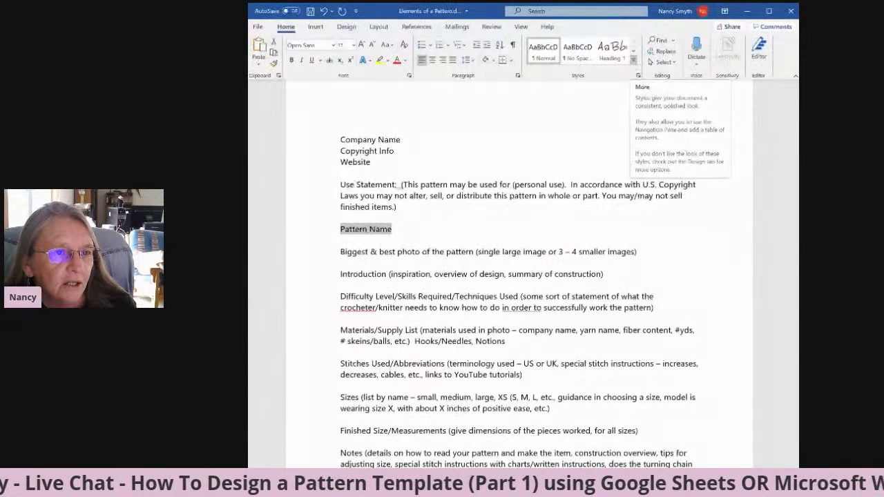
{"action": "left_click", "coordinate": [633, 60]}
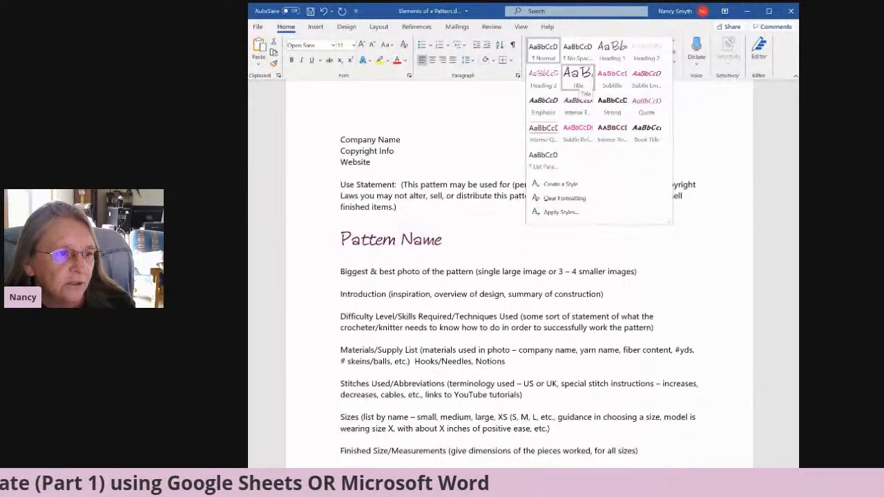
{"action": "left_click", "coordinate": [581, 85]}
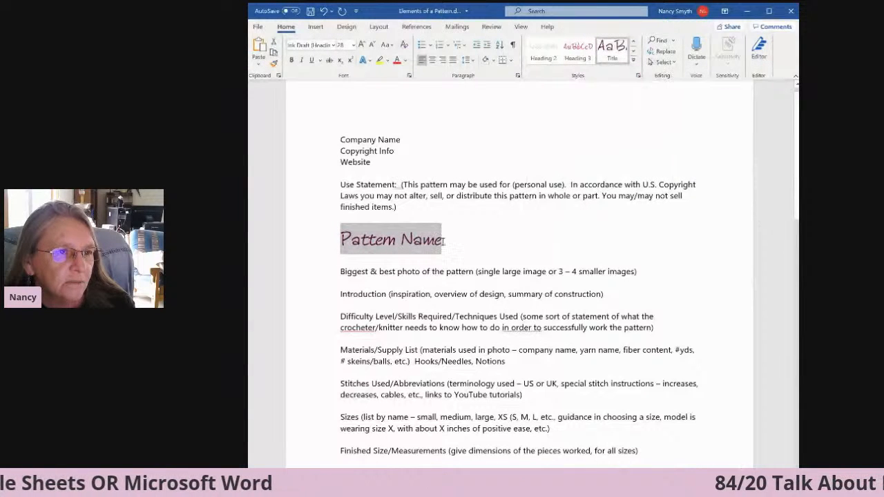
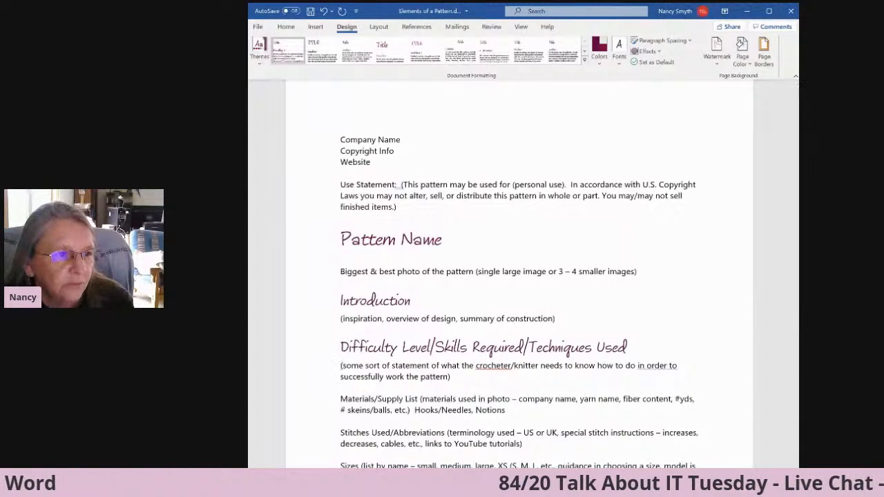
Move the company name, copyright, website and use statement block from above the title to between the photo line and the Introduction heading.
{"action": "left_click_drag", "start_coordinate": [339, 139], "coordinate": [400, 202]}
{"action": "key", "text": "ctrl+c"}
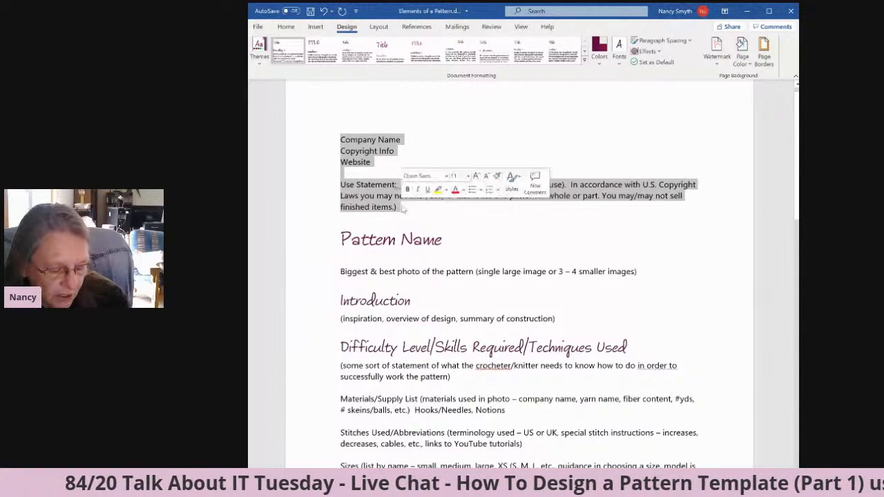
{"action": "key", "text": "Delete"}
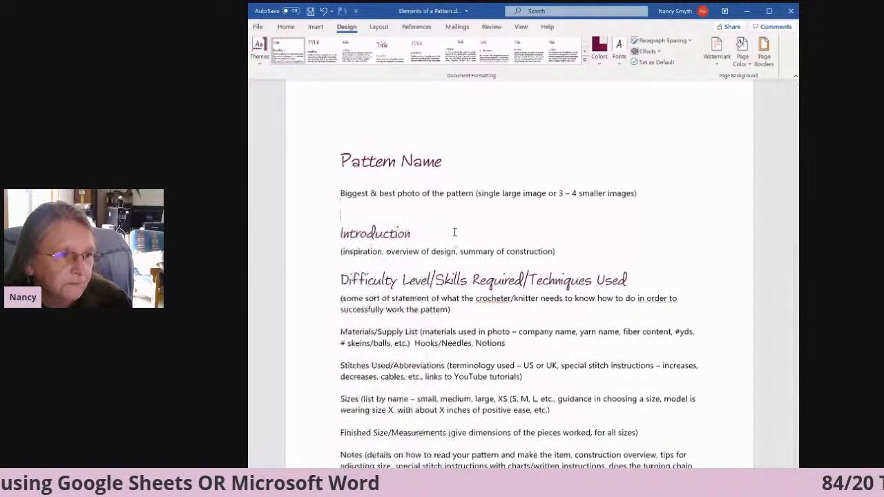
{"action": "key", "text": "ctrl+v"}
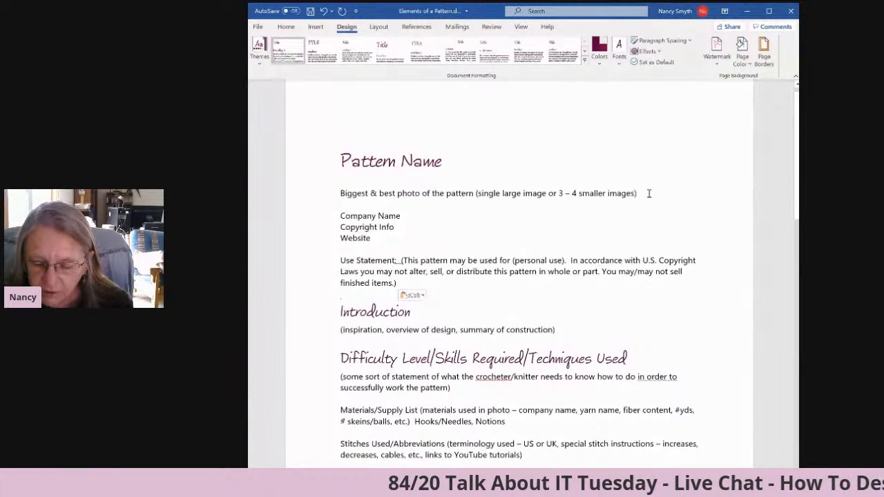
Add an empty line below the "Biggest & best photo" line and start inserting a picture from this device there.
{"action": "key", "text": "Return"}
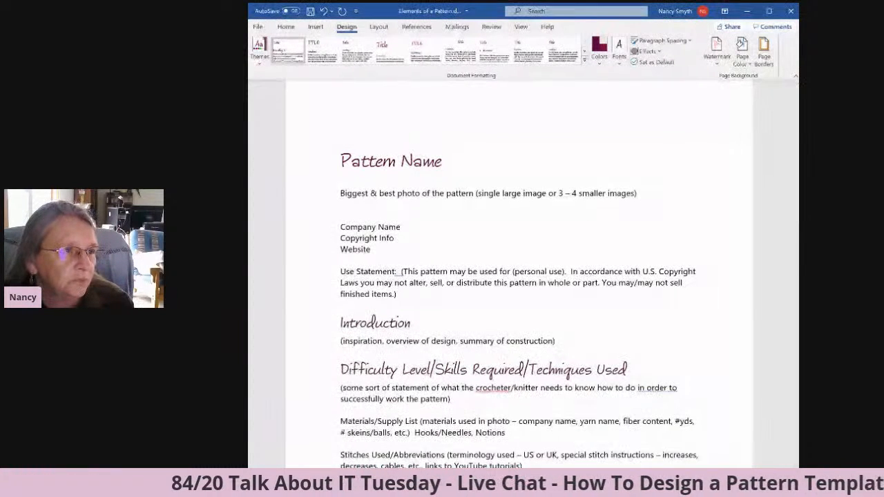
{"action": "left_click", "coordinate": [312, 28]}
{"action": "left_click", "coordinate": [312, 52]}
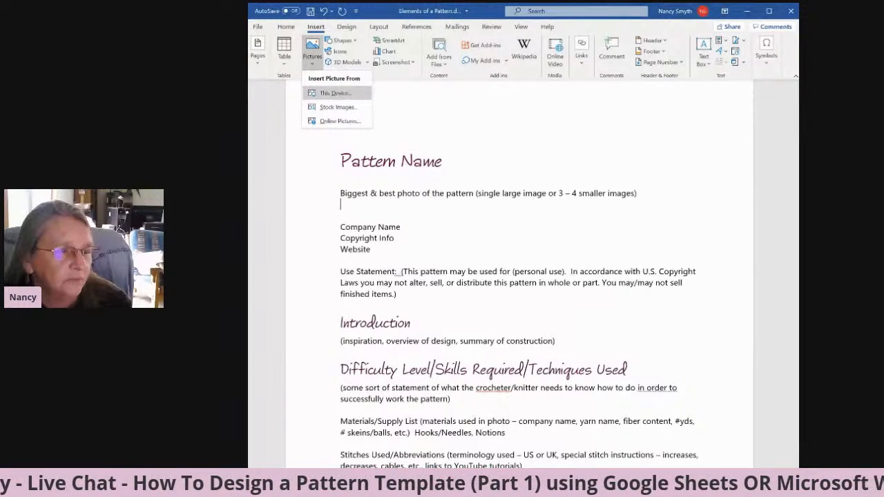
{"action": "left_click", "coordinate": [335, 93]}
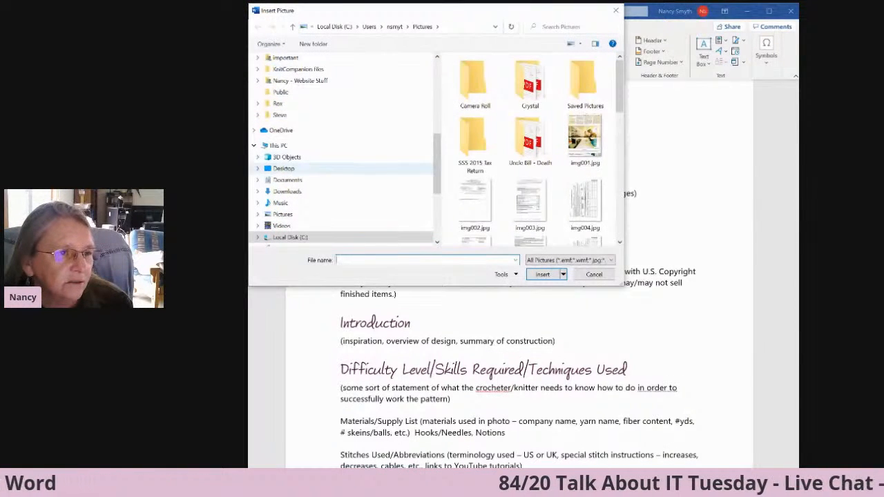
Insert coffee starter fluid.jpg from the Google Drive folder Yarnybookkeeper.com > Blog images > 1. FB Group images.
{"action": "scroll", "coordinate": [346, 173], "scroll_direction": "up", "scroll_amount": 1}
{"action": "scroll", "coordinate": [345, 152], "scroll_direction": "up", "scroll_amount": 6}
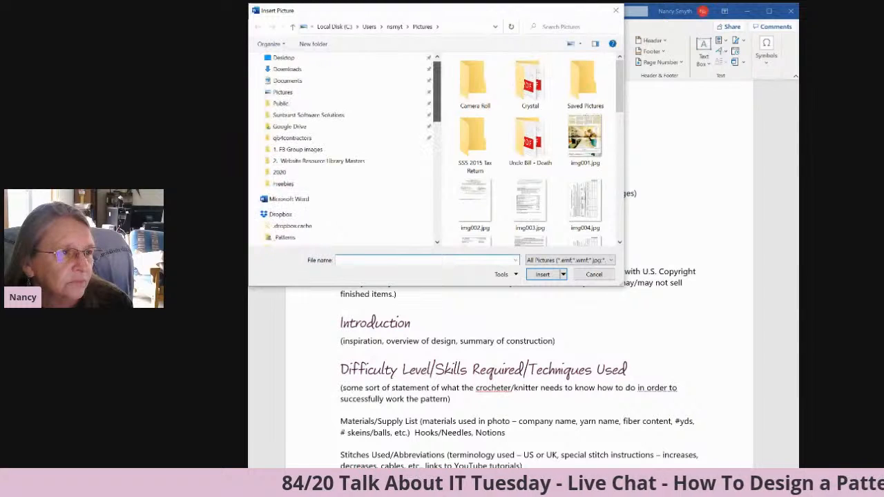
{"action": "scroll", "coordinate": [346, 139], "scroll_direction": "down", "scroll_amount": 6}
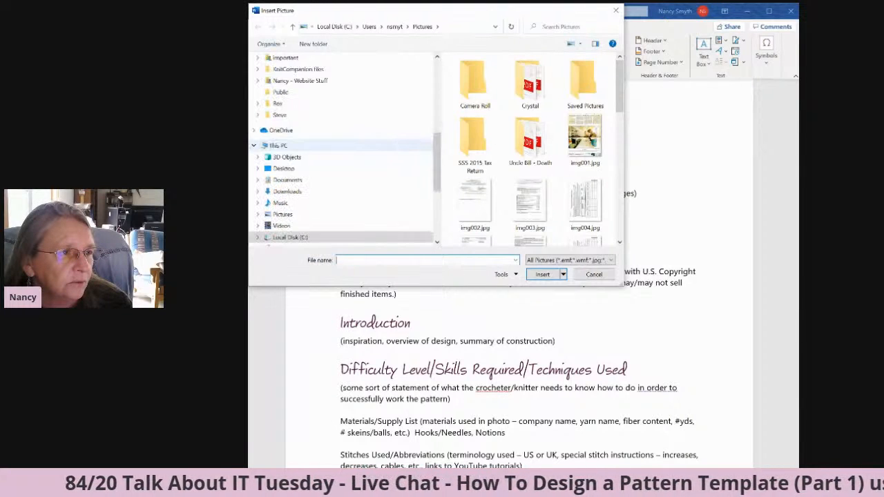
{"action": "left_click", "coordinate": [278, 145]}
{"action": "scroll", "coordinate": [342, 148], "scroll_direction": "up", "scroll_amount": 6}
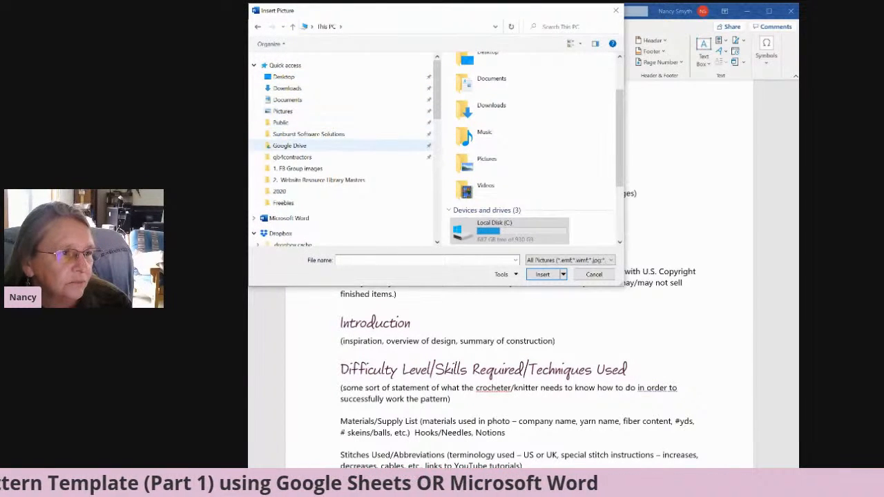
{"action": "left_click", "coordinate": [289, 146]}
{"action": "double_click", "coordinate": [489, 142]}
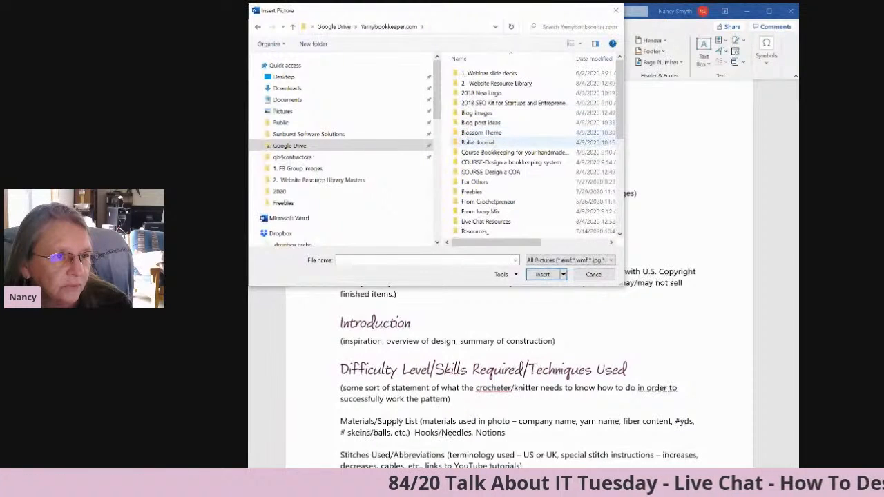
{"action": "double_click", "coordinate": [476, 112]}
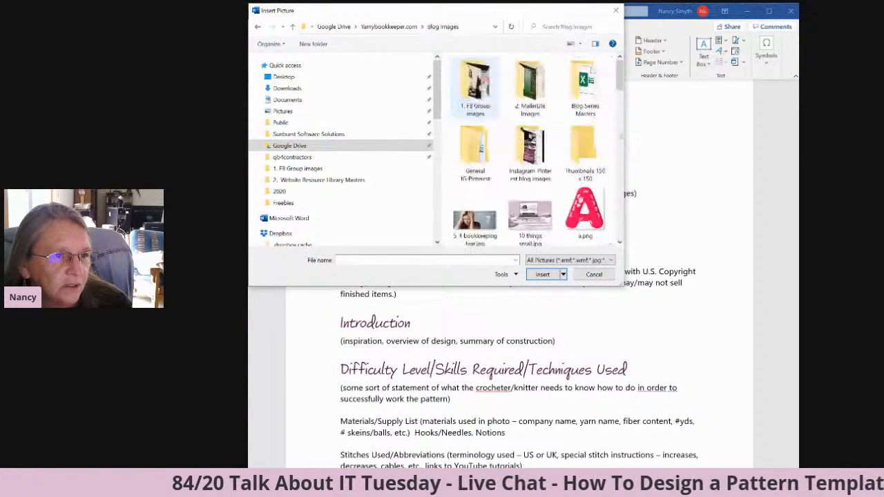
{"action": "double_click", "coordinate": [475, 90]}
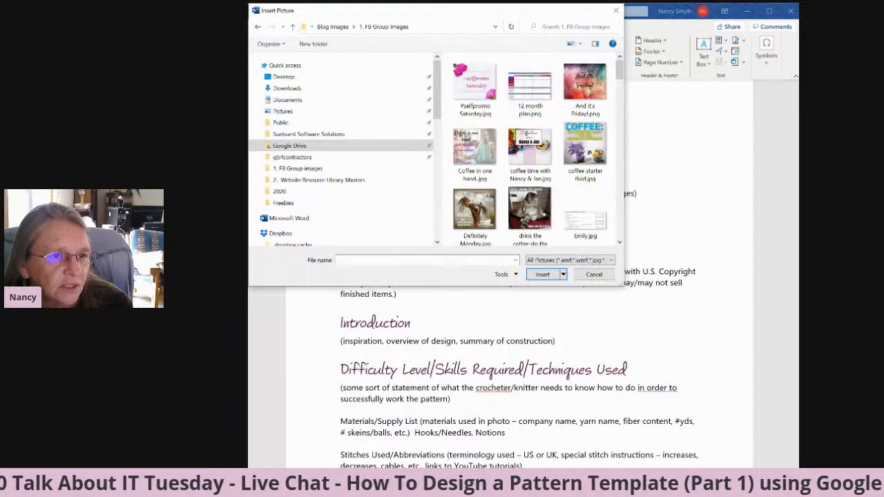
{"action": "left_click", "coordinate": [585, 147]}
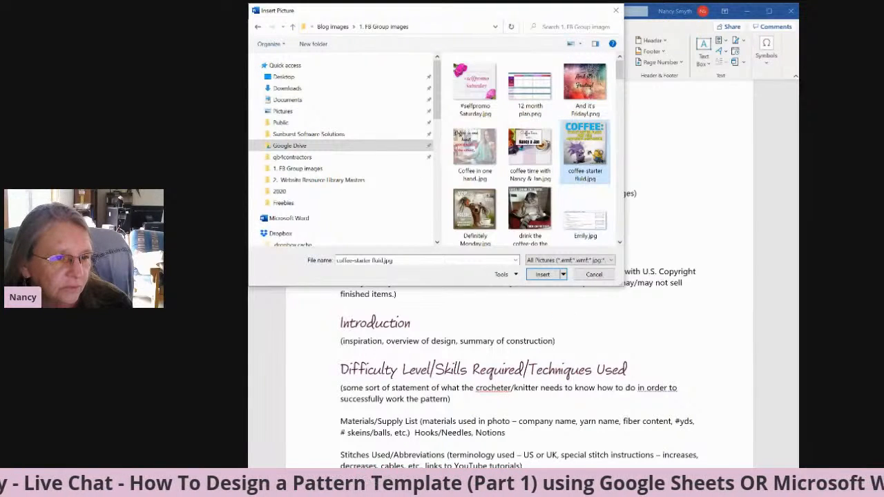
{"action": "left_click", "coordinate": [543, 275]}
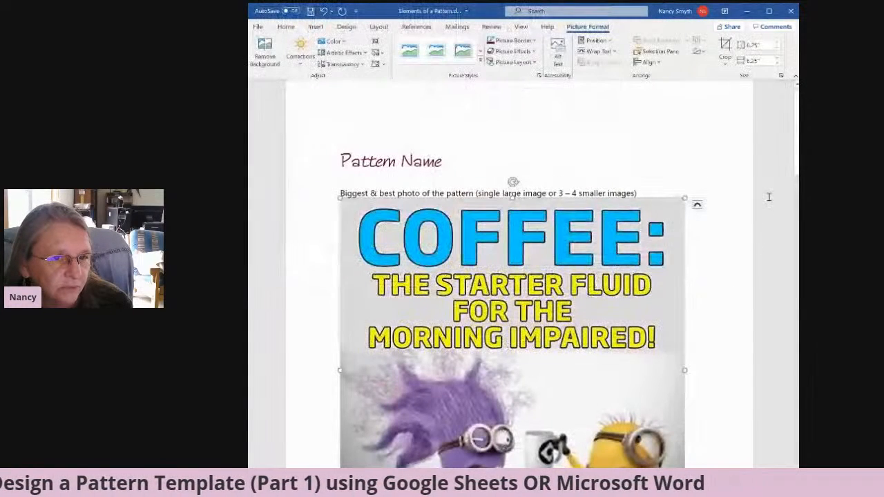
Add a bold "Eye Placement" line above the "(Maybe some Charts, drawings or photos" line in the actual pattern section.
{"action": "left_click_drag", "start_coordinate": [797, 156], "coordinate": [797, 160]}
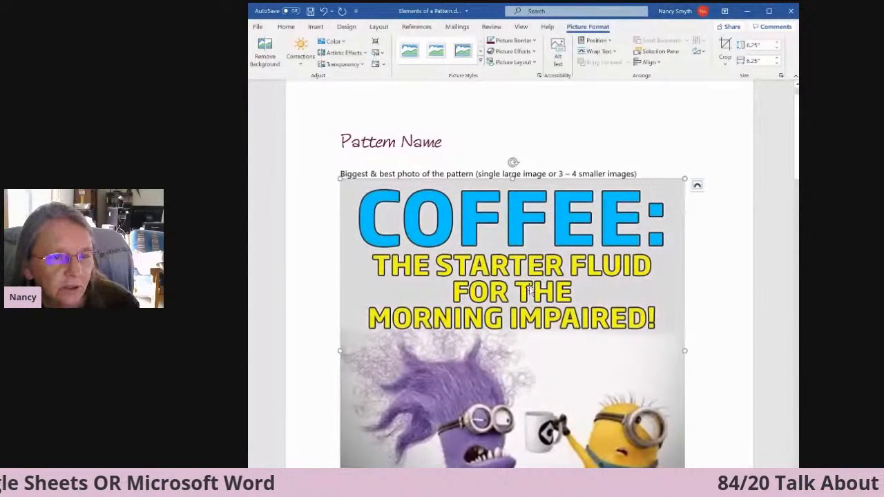
{"action": "left_click_drag", "start_coordinate": [798, 165], "coordinate": [773, 330]}
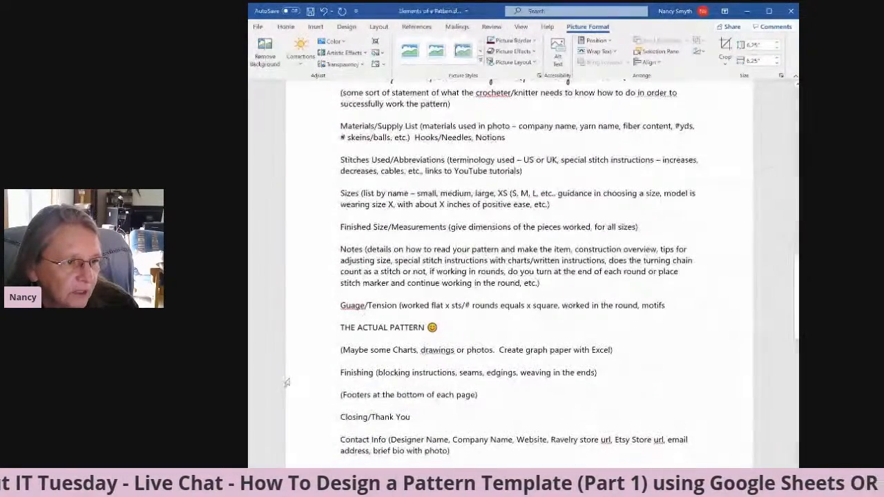
{"action": "left_click", "coordinate": [339, 350]}
{"action": "key", "text": "Return"}
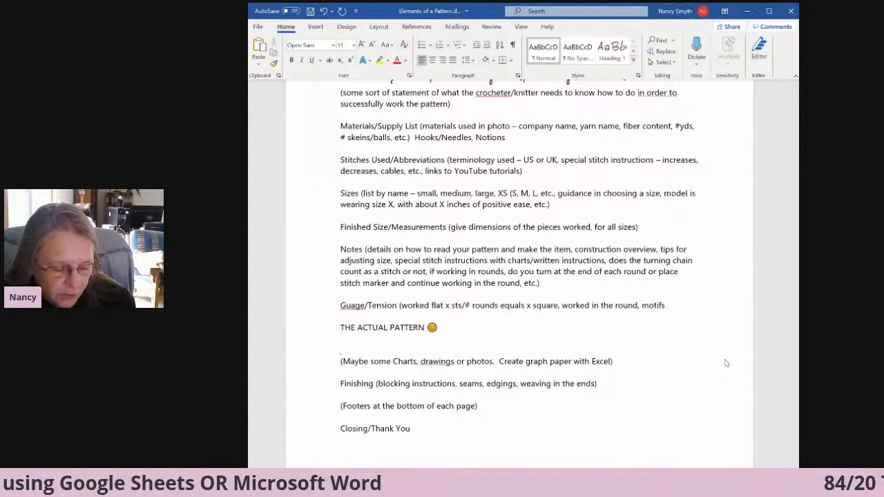
{"action": "key", "text": "ctrl+b"}
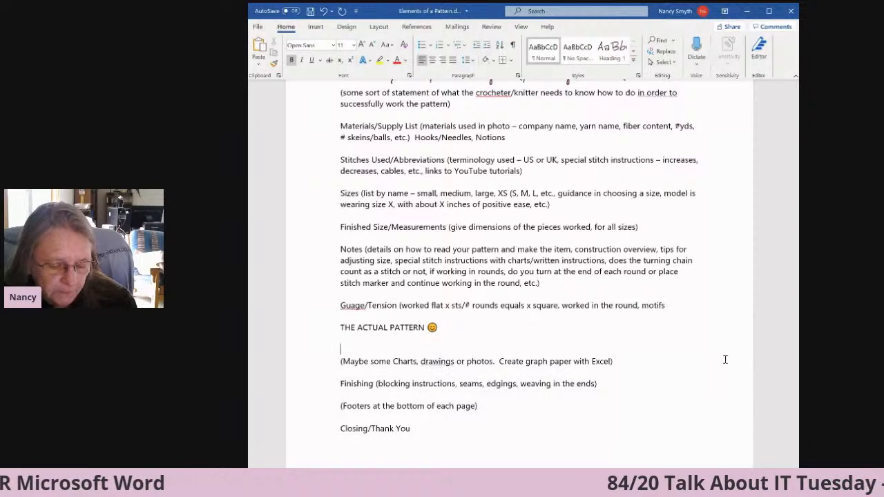
{"action": "type", "text": "Eye Placement"}
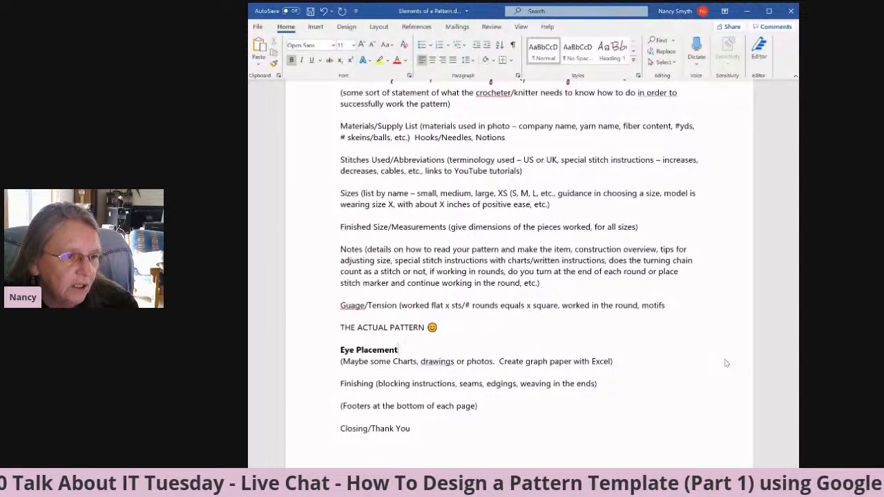
Insert tasks-checklist 150 x 150.png from the Thumbnails 150 x 150 folder of Blog images after the "Eye Placement" text.
{"action": "left_click", "coordinate": [315, 27]}
{"action": "left_click", "coordinate": [311, 54]}
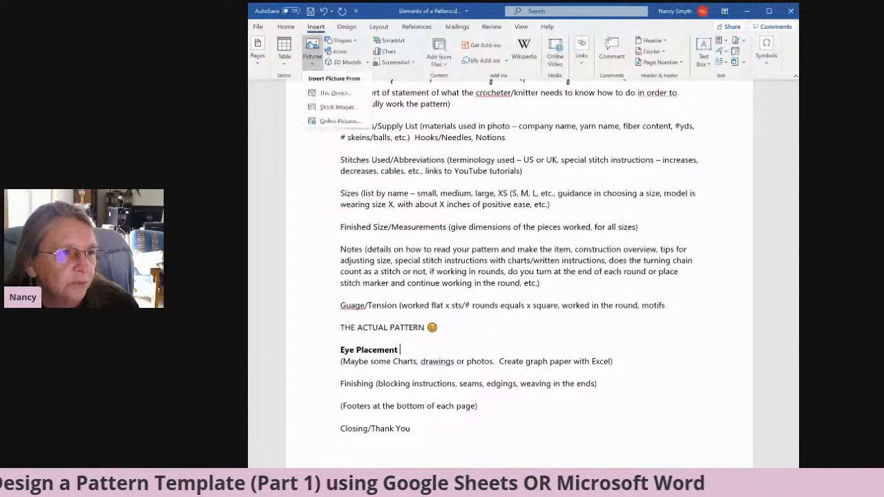
{"action": "left_click", "coordinate": [335, 93]}
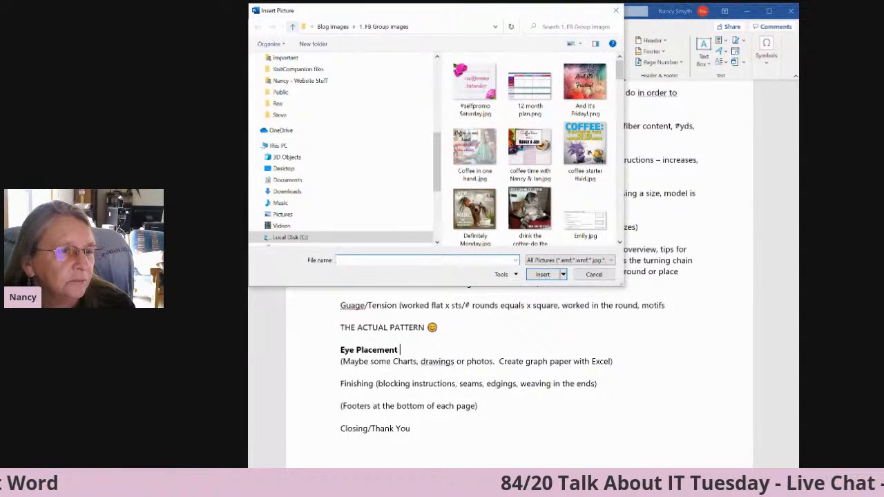
{"action": "left_click", "coordinate": [292, 27]}
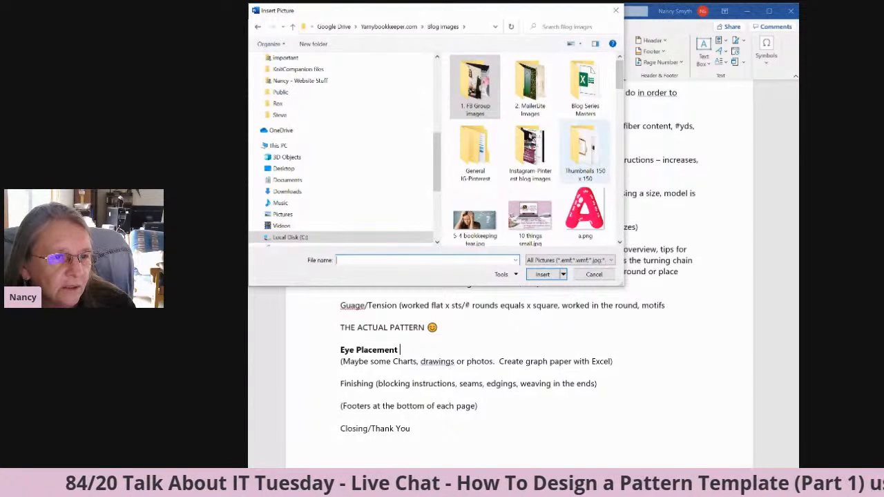
{"action": "double_click", "coordinate": [585, 148]}
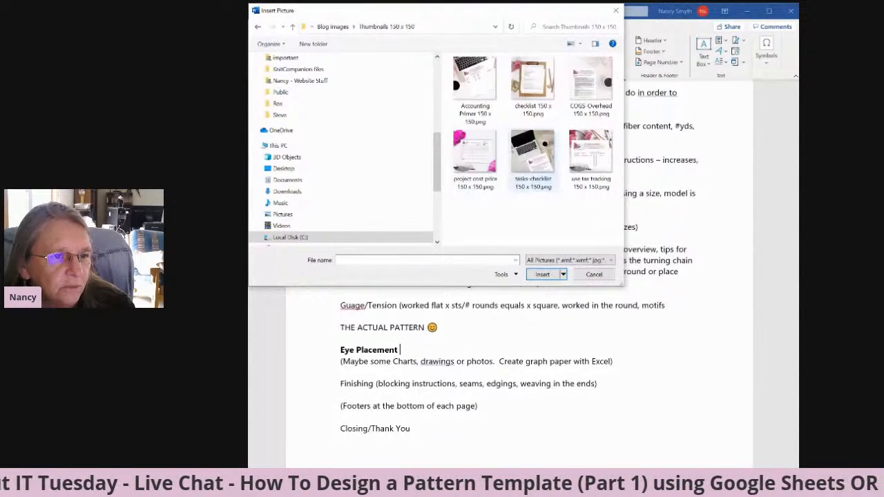
{"action": "left_click", "coordinate": [533, 152]}
{"action": "left_click", "coordinate": [542, 274]}
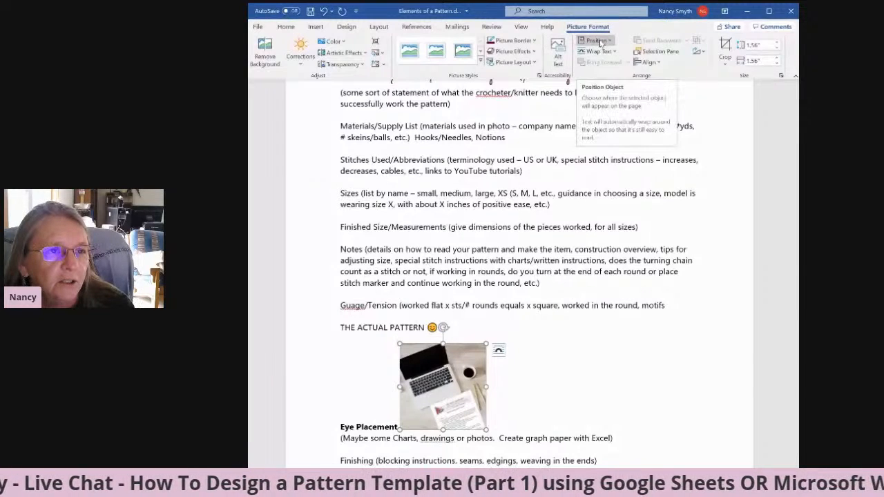
Position the laptop picture at the page's middle right with text wrapping, and move it down beside the Eye Placement text.
{"action": "left_click", "coordinate": [595, 41]}
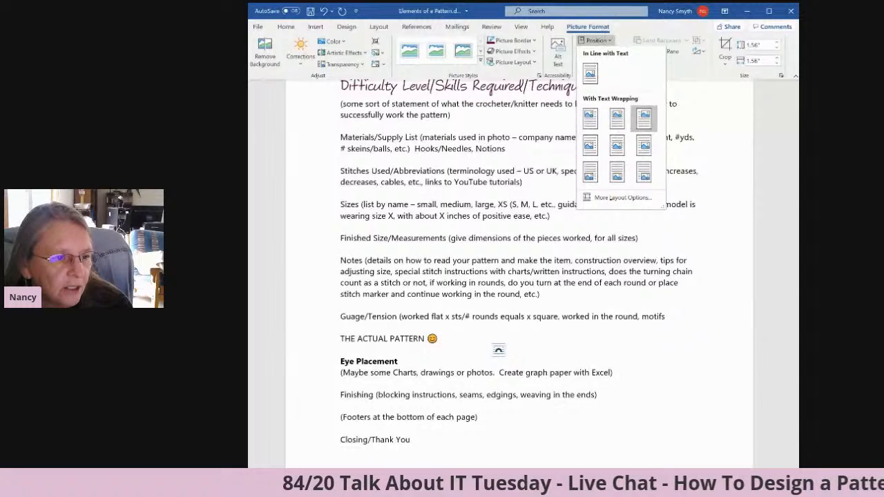
{"action": "left_click", "coordinate": [644, 118]}
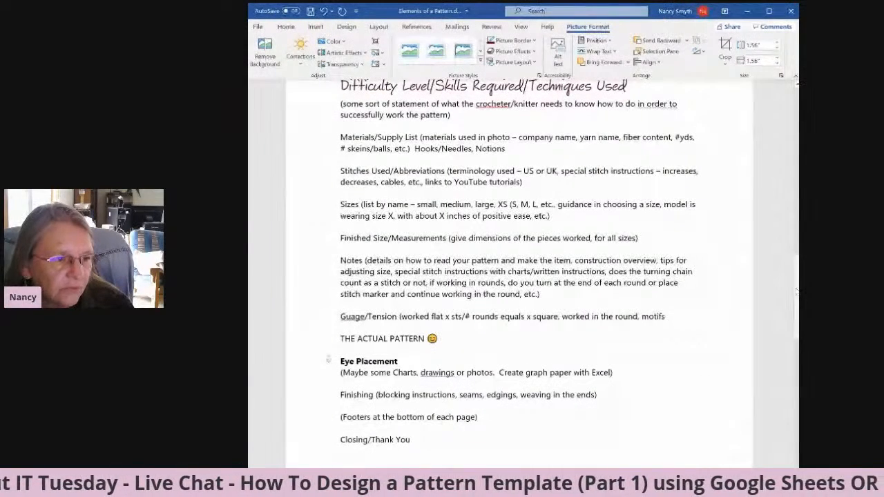
{"action": "left_click", "coordinate": [595, 40]}
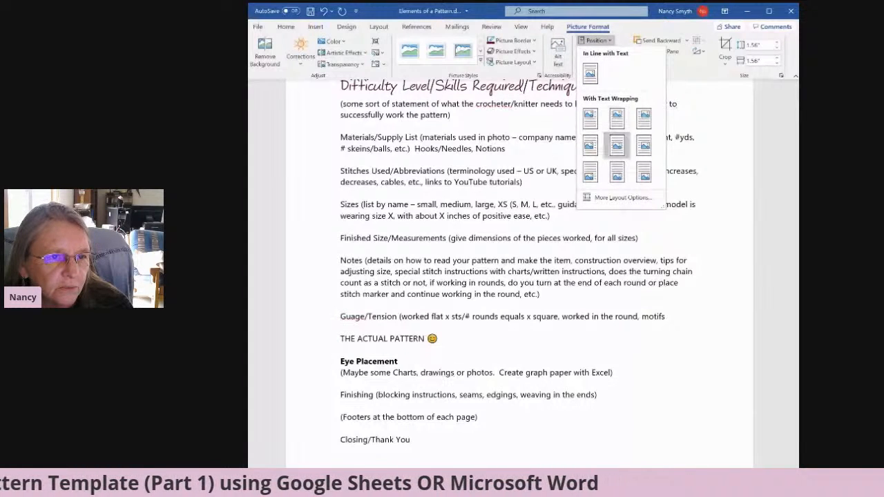
{"action": "left_click", "coordinate": [643, 145]}
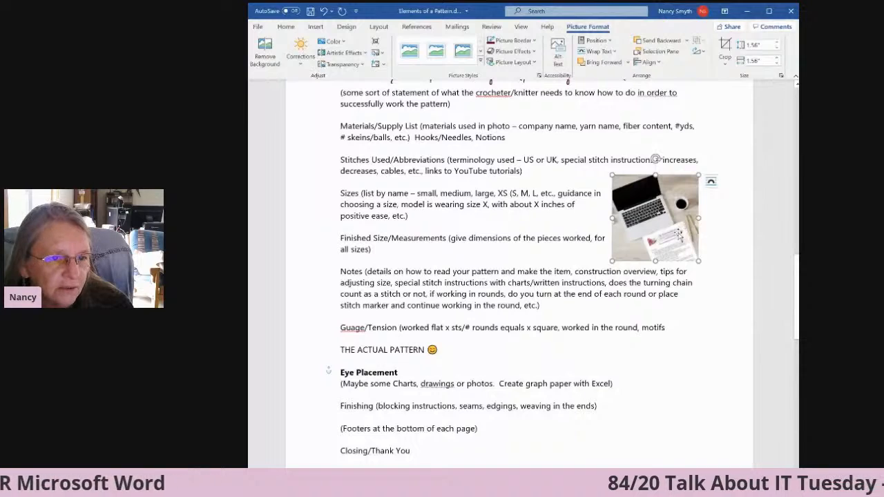
{"action": "left_click_drag", "start_coordinate": [661, 221], "coordinate": [661, 391]}
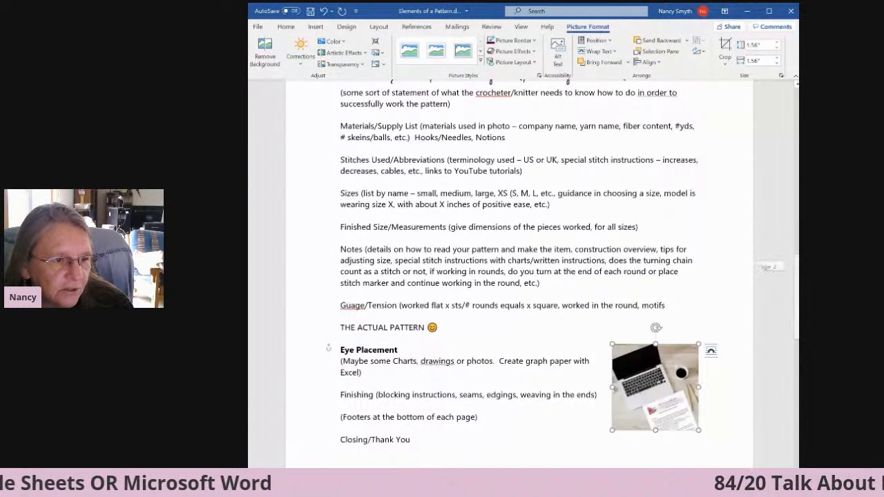
Try enlarging the laptop picture from its corner to about 2.65 inches square, and undo the resize.
{"action": "scroll", "coordinate": [518, 276], "scroll_direction": "down", "scroll_amount": 3}
{"action": "scroll", "coordinate": [409, 248], "scroll_direction": "up", "scroll_amount": 1}
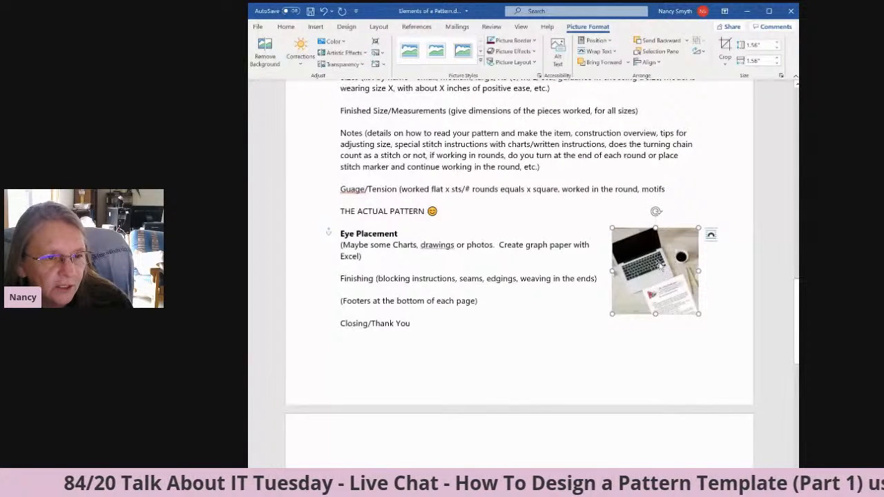
{"action": "left_click_drag", "start_coordinate": [610, 315], "coordinate": [552, 351]}
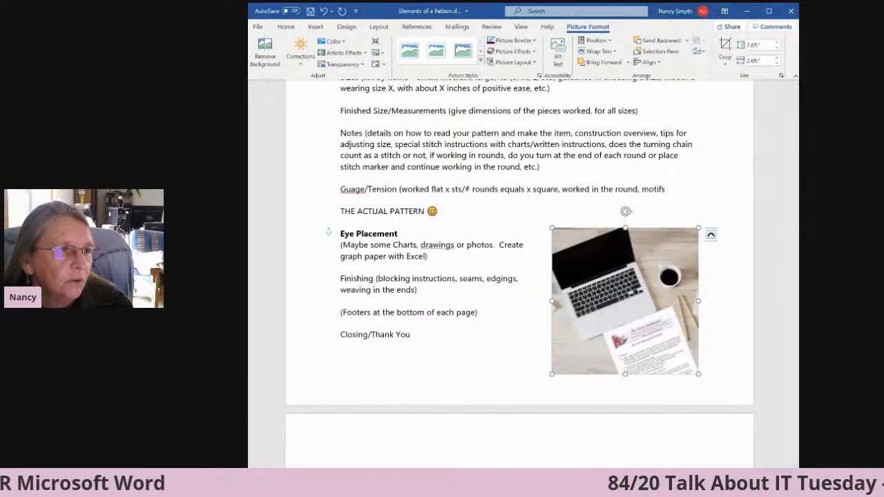
{"action": "left_click", "coordinate": [324, 11]}
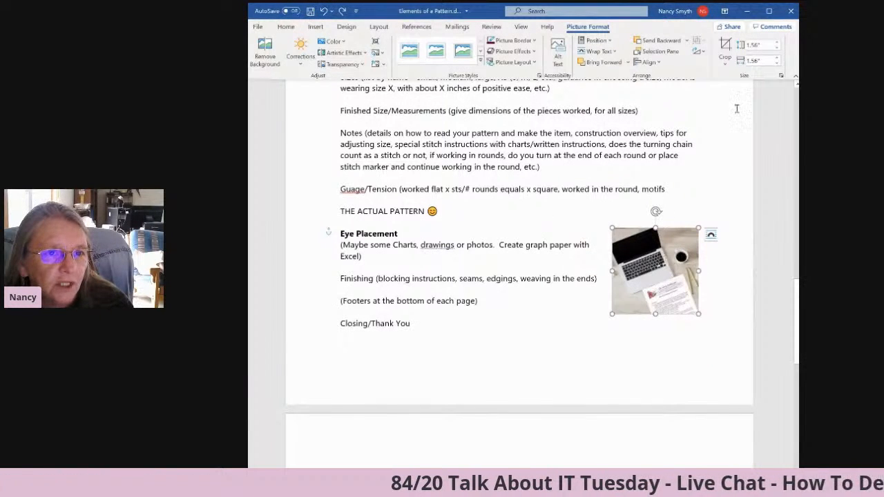
Scale the laptop picture to 200% of its original size with the aspect ratio locked.
{"action": "left_click", "coordinate": [781, 76]}
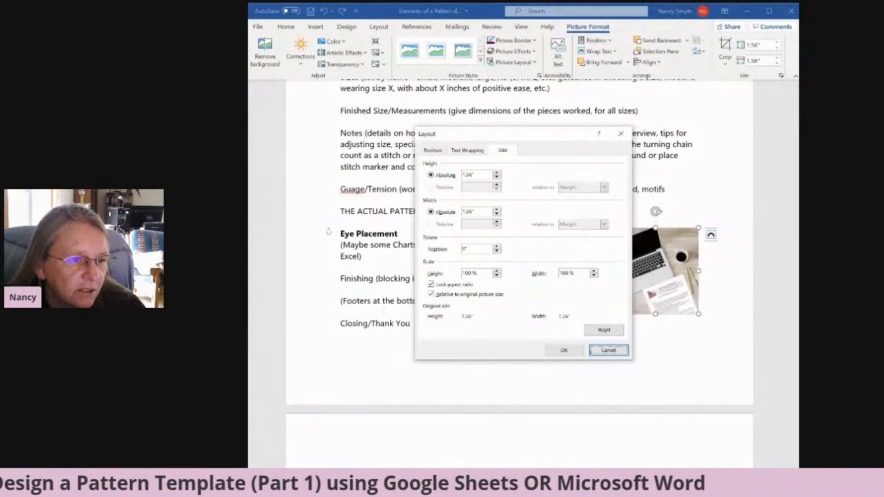
{"action": "double_click", "coordinate": [469, 273]}
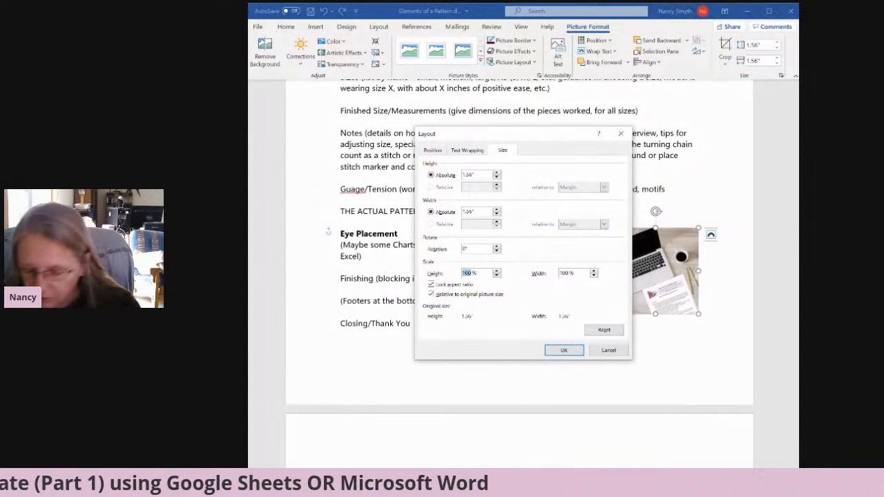
{"action": "type", "text": "200"}
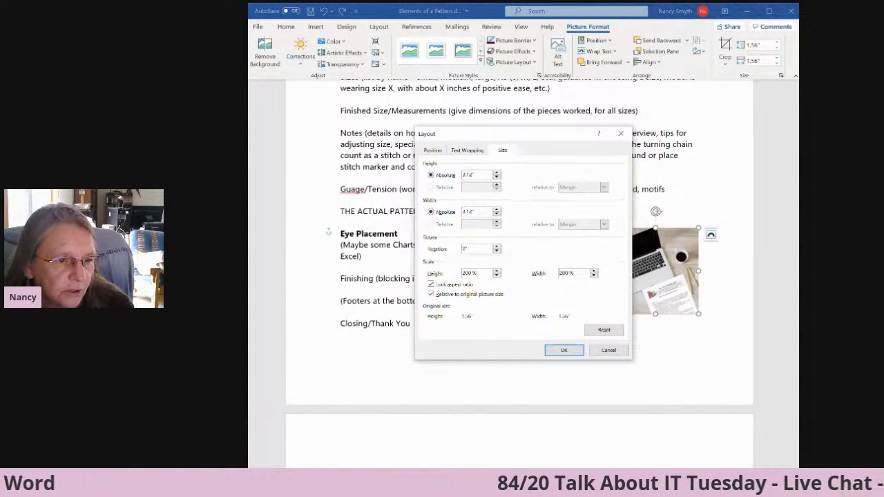
{"action": "left_click", "coordinate": [564, 350]}
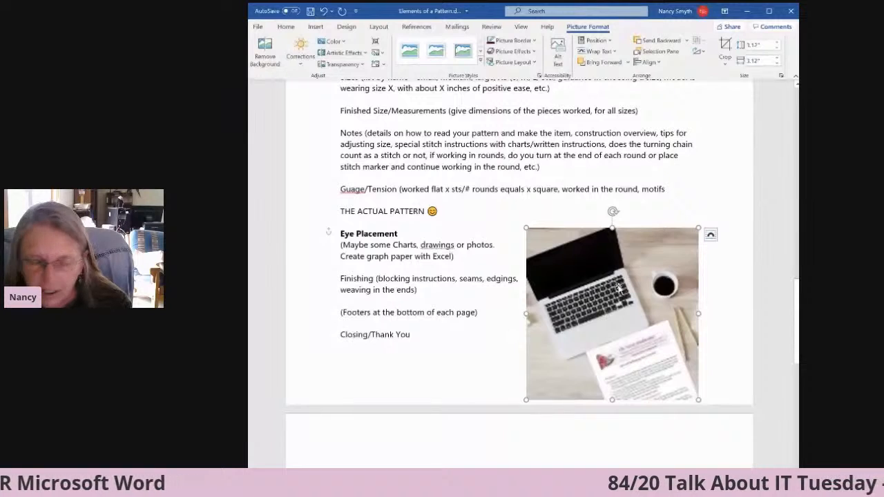
Delete the laptop picture and start inserting a replacement picture from this device, browsing to the Blog images folder.
{"action": "key", "text": "Delete"}
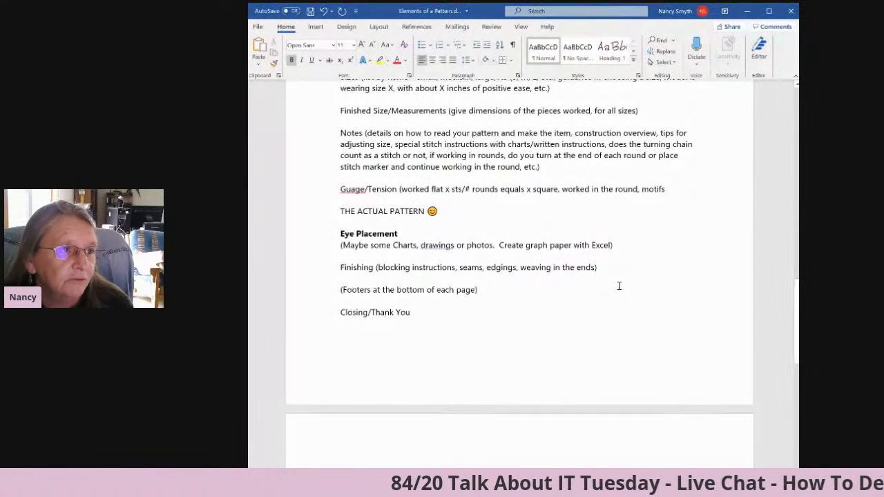
{"action": "left_click", "coordinate": [315, 27]}
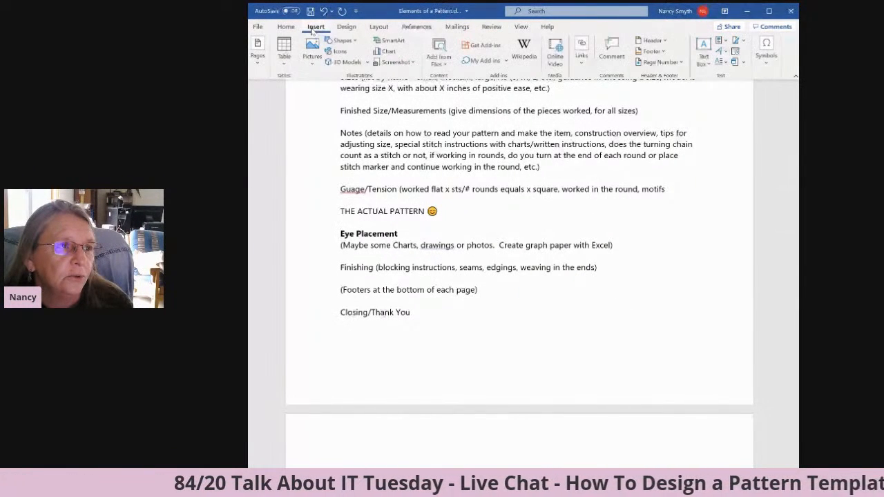
{"action": "left_click", "coordinate": [312, 52]}
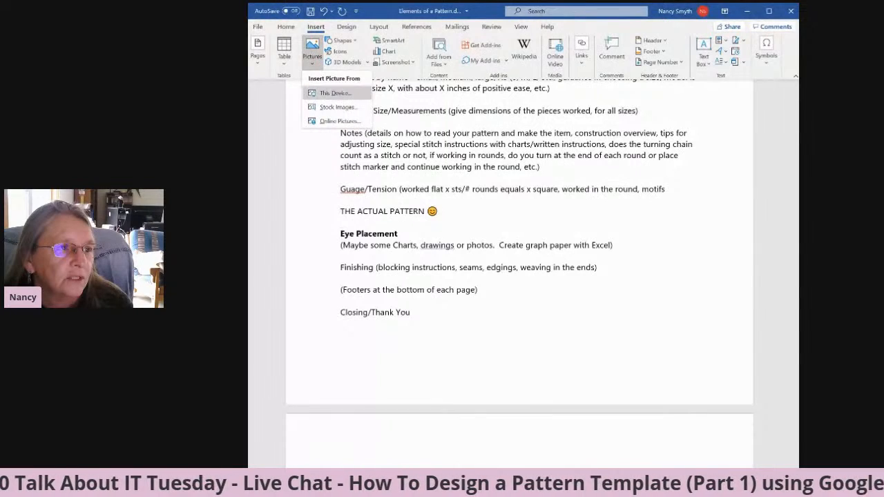
{"action": "left_click", "coordinate": [335, 92]}
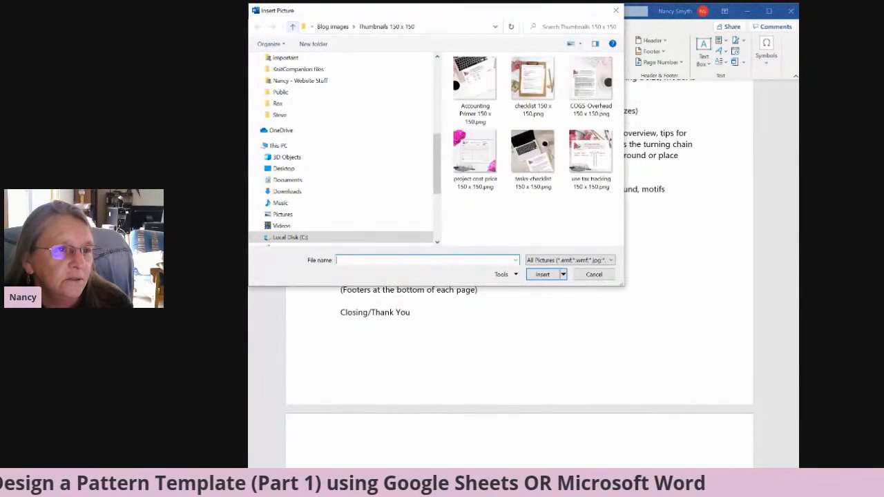
{"action": "left_click", "coordinate": [293, 26]}
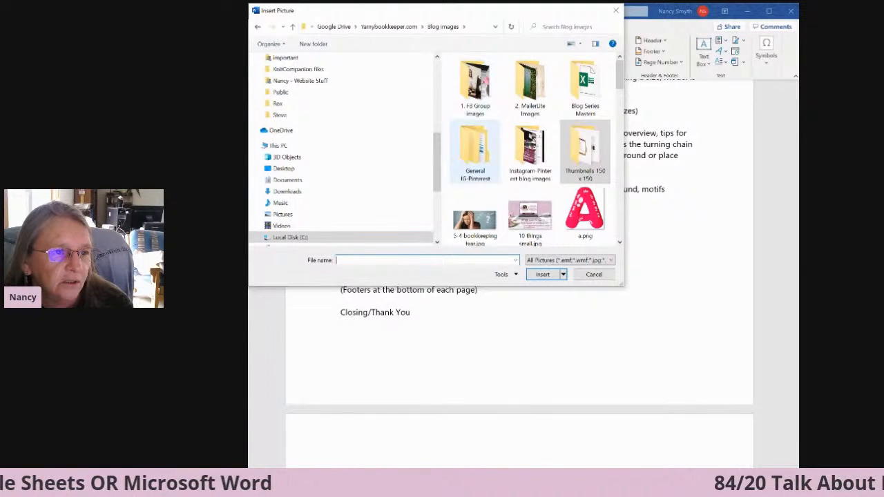
{"action": "double_click", "coordinate": [475, 148]}
{"action": "double_click", "coordinate": [494, 123]}
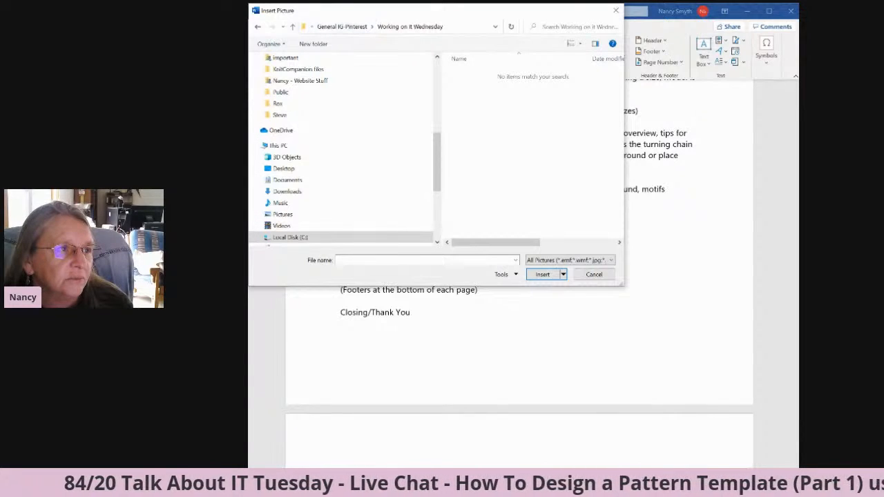
{"action": "left_click", "coordinate": [292, 26]}
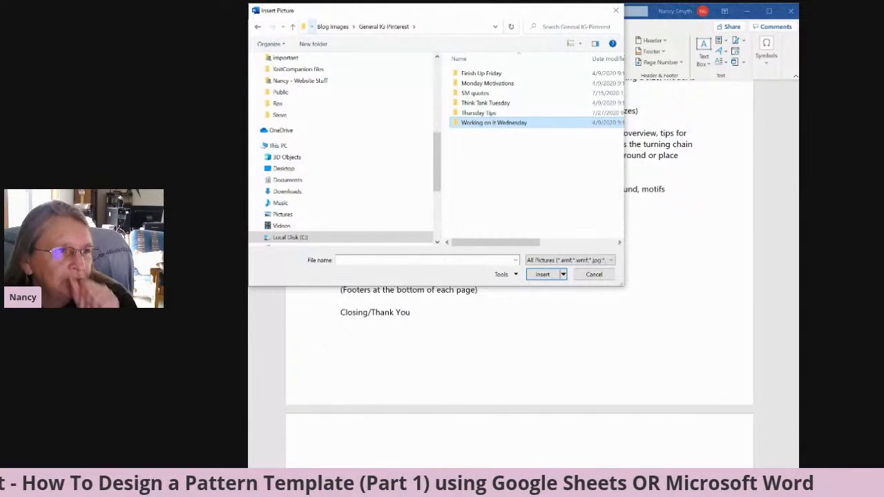
{"action": "left_click", "coordinate": [292, 27]}
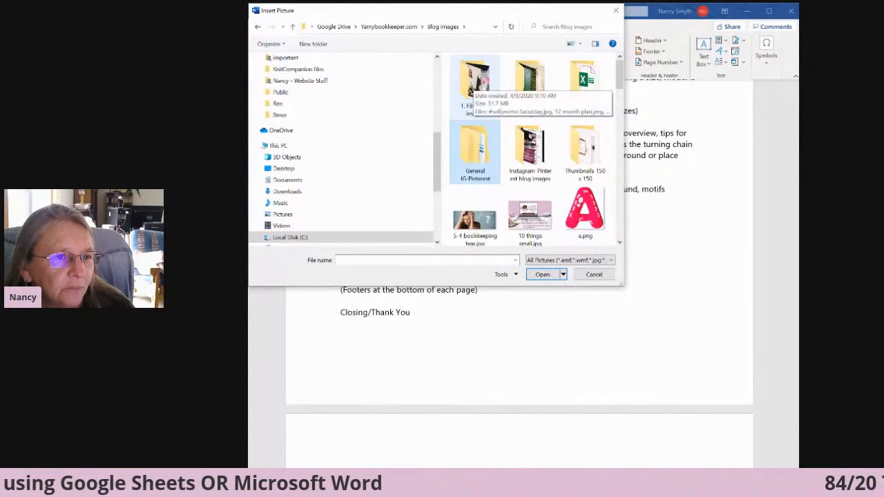
Insert the "drink the coffee" cat picture from the 1. FB Group images folder at the Eye Placement line.
{"action": "double_click", "coordinate": [475, 83]}
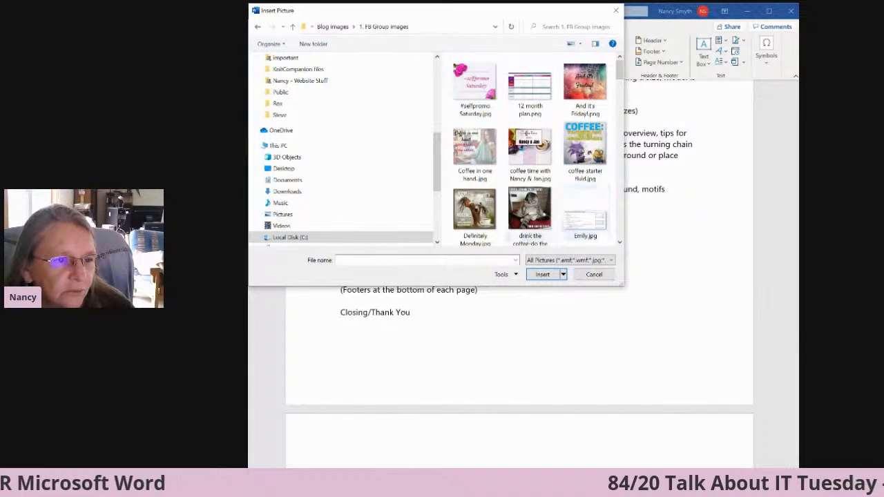
{"action": "left_click", "coordinate": [530, 211]}
{"action": "left_click", "coordinate": [542, 274]}
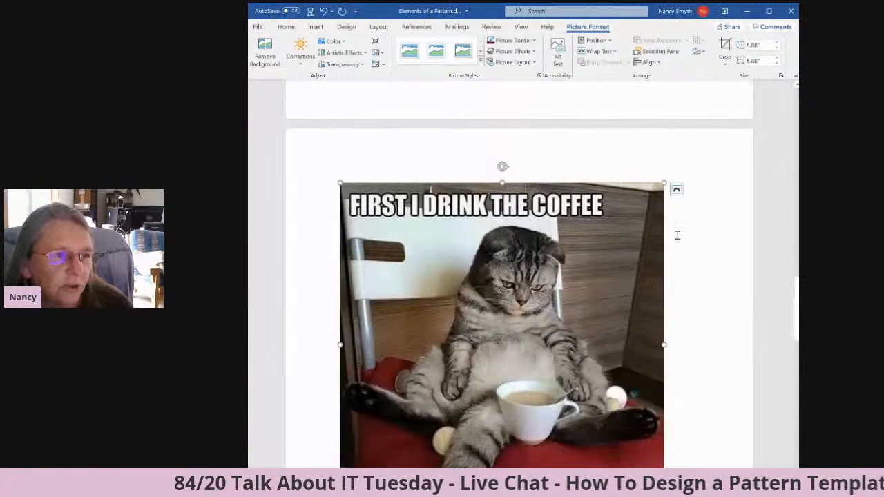
Scale the cat picture to 30% of its original size with the aspect ratio locked.
{"action": "left_click", "coordinate": [781, 75]}
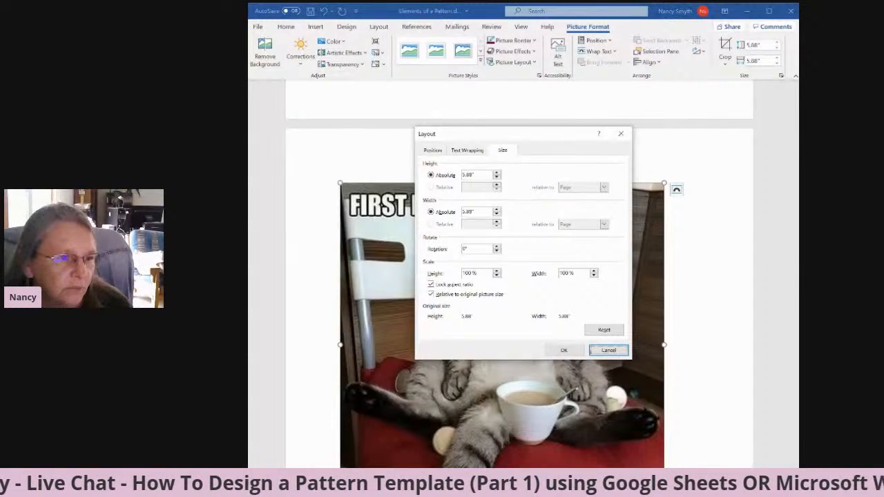
{"action": "double_click", "coordinate": [468, 274]}
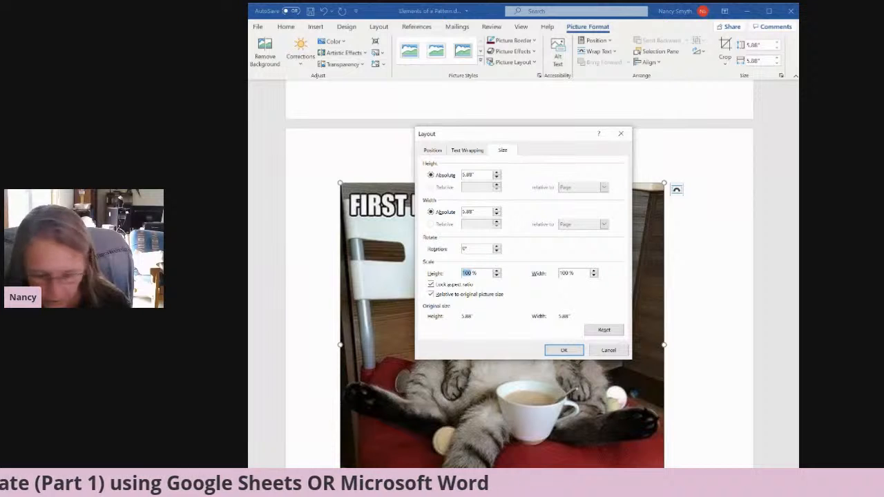
{"action": "type", "text": "30"}
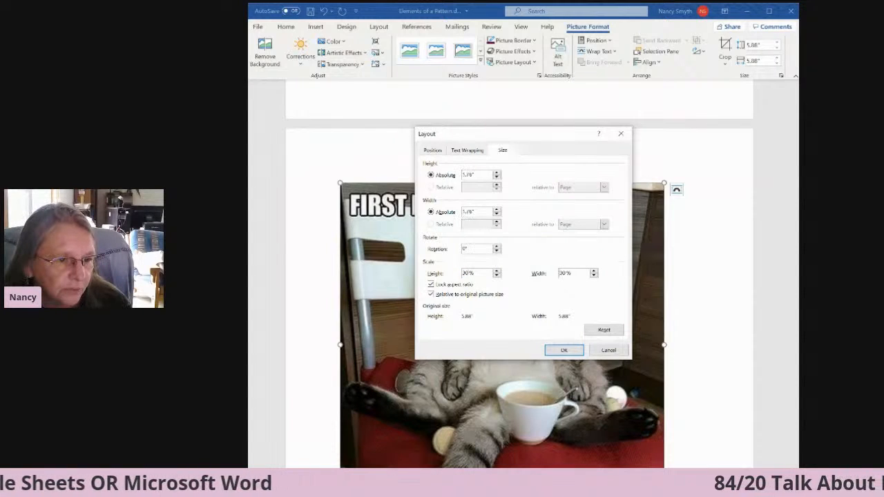
{"action": "left_click", "coordinate": [564, 350]}
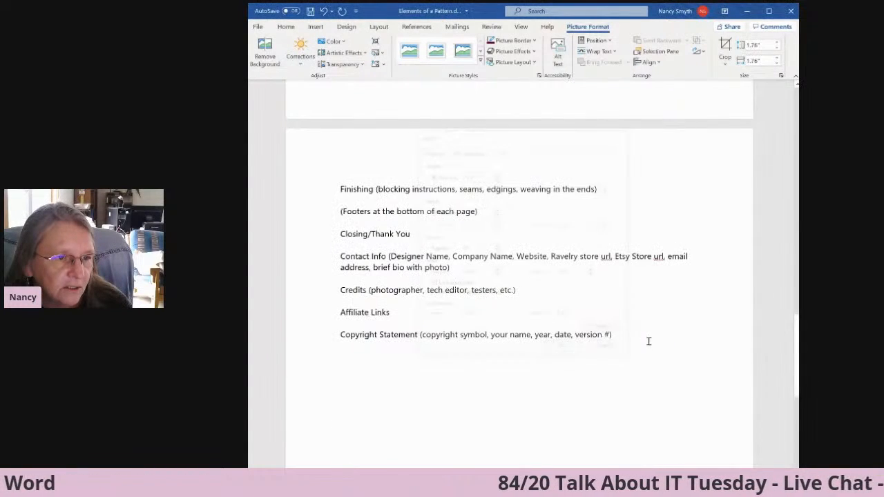
Position the cat picture at the page's middle right with text wrapping, and move it down beside the Eye Placement text.
{"action": "left_click_drag", "start_coordinate": [797, 356], "coordinate": [797, 289]}
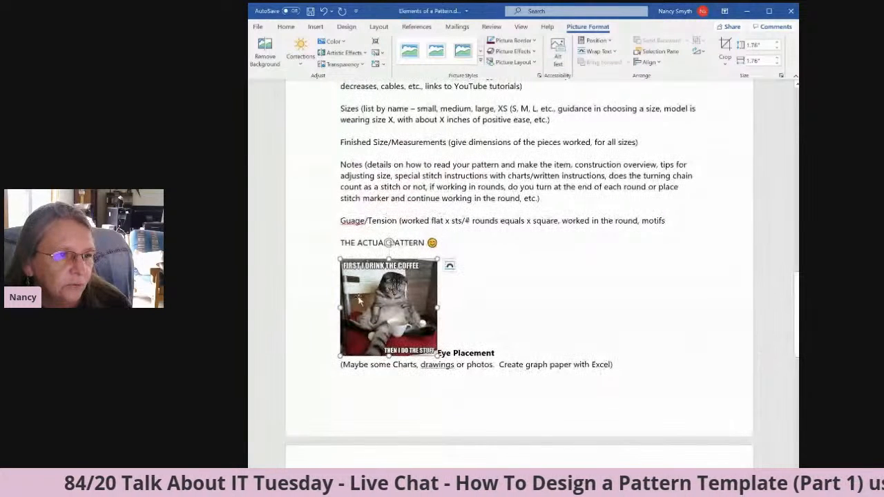
{"action": "left_click", "coordinate": [596, 40]}
{"action": "left_click", "coordinate": [644, 117]}
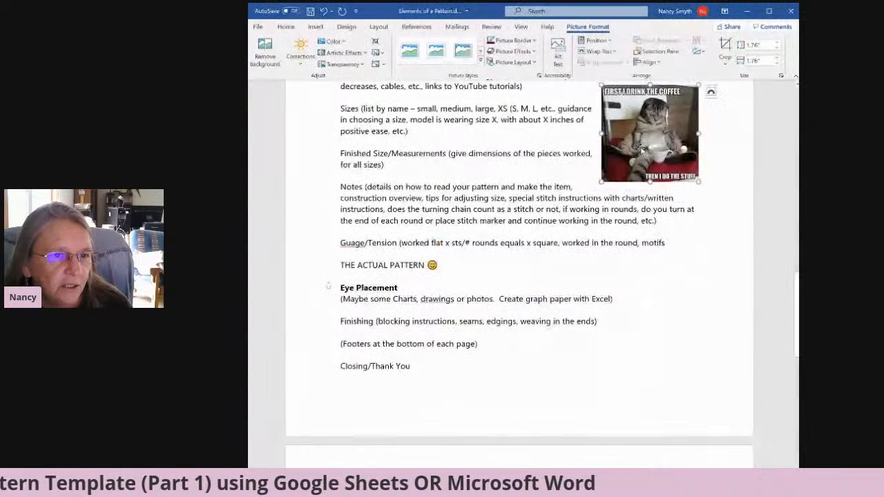
{"action": "left_click_drag", "start_coordinate": [660, 141], "coordinate": [653, 328]}
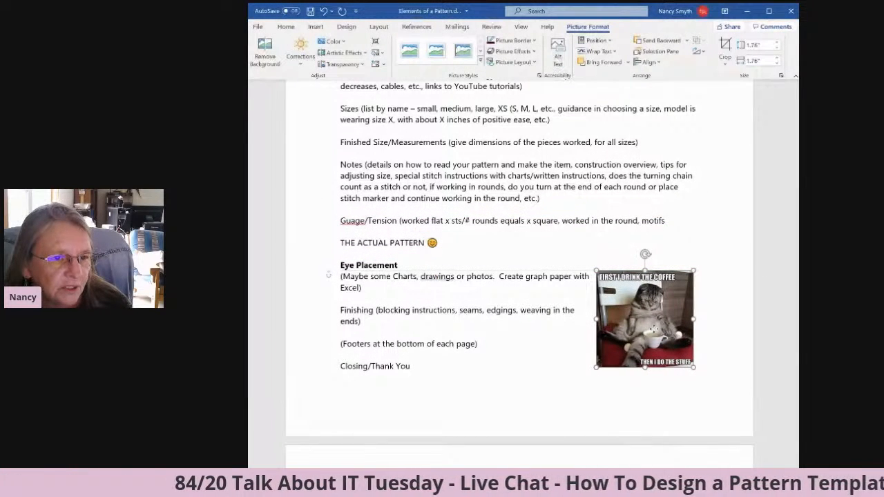
{"action": "left_click", "coordinate": [498, 277]}
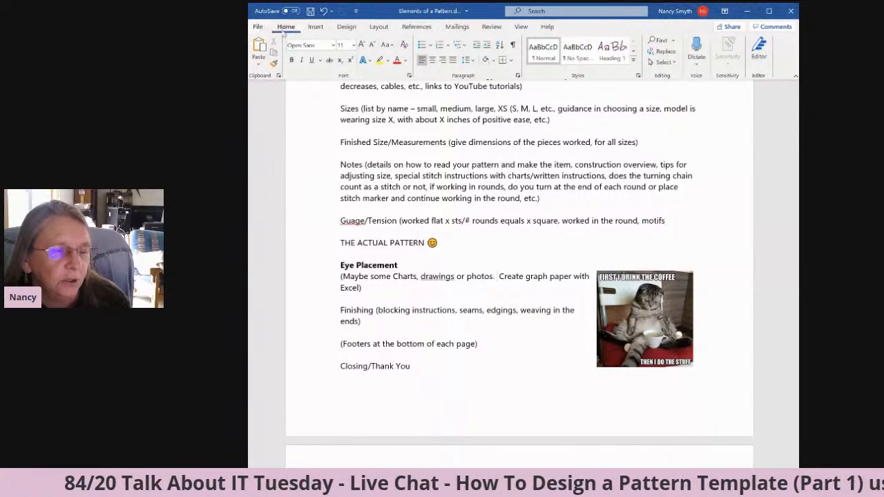
Open the document's print settings, choose Microsoft Print to PDF as the printer, and view the Pattern Name page in the preview.
{"action": "left_click", "coordinate": [257, 28]}
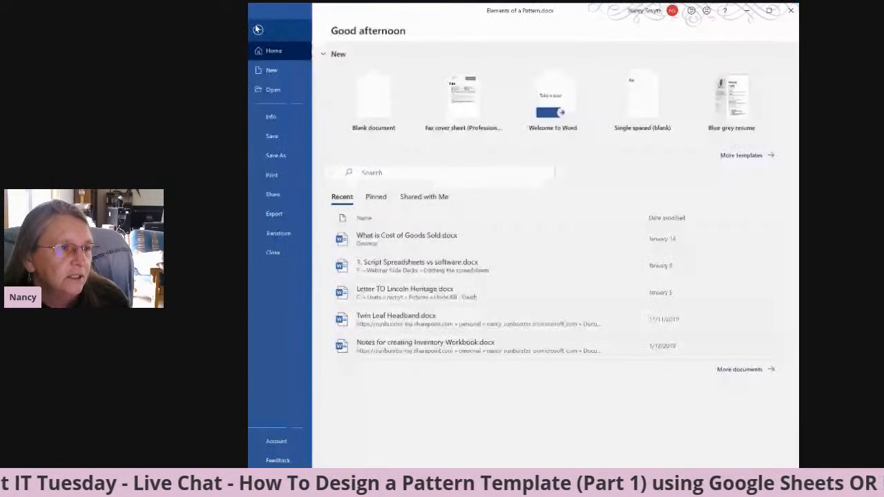
{"action": "left_click", "coordinate": [260, 157]}
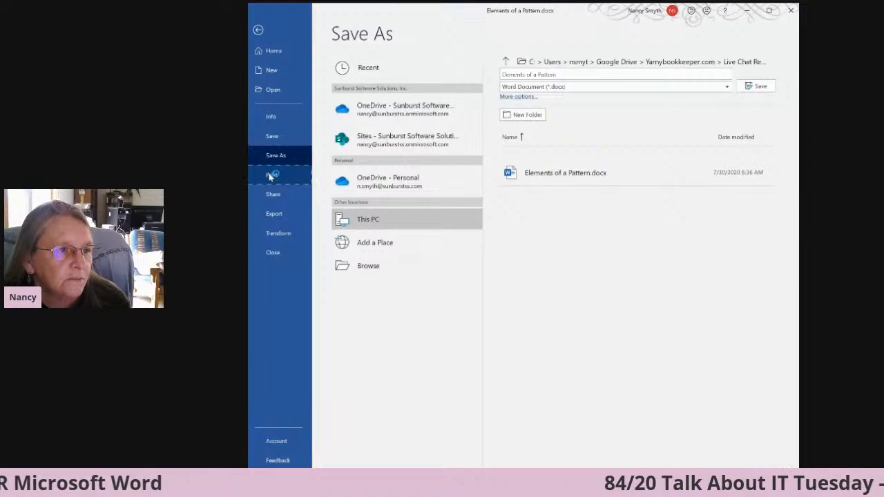
{"action": "left_click", "coordinate": [271, 177]}
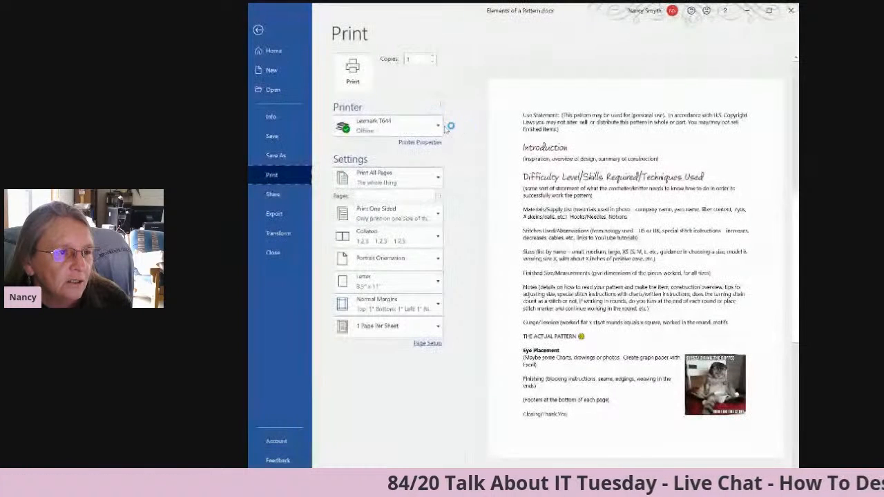
{"action": "left_click", "coordinate": [438, 127]}
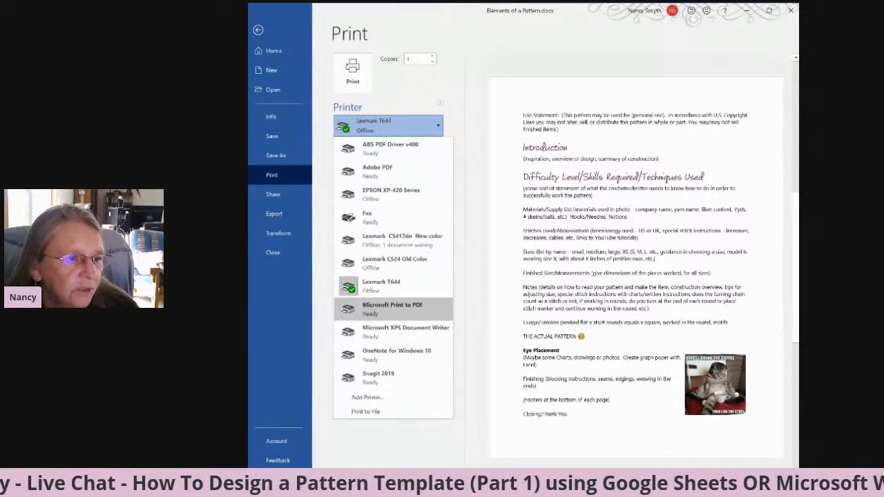
{"action": "left_click", "coordinate": [379, 309]}
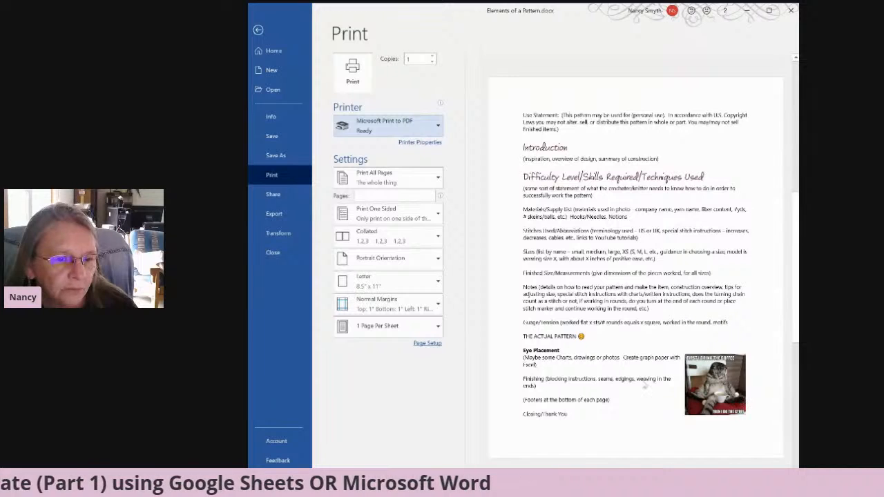
{"action": "left_click_drag", "start_coordinate": [797, 296], "coordinate": [797, 165]}
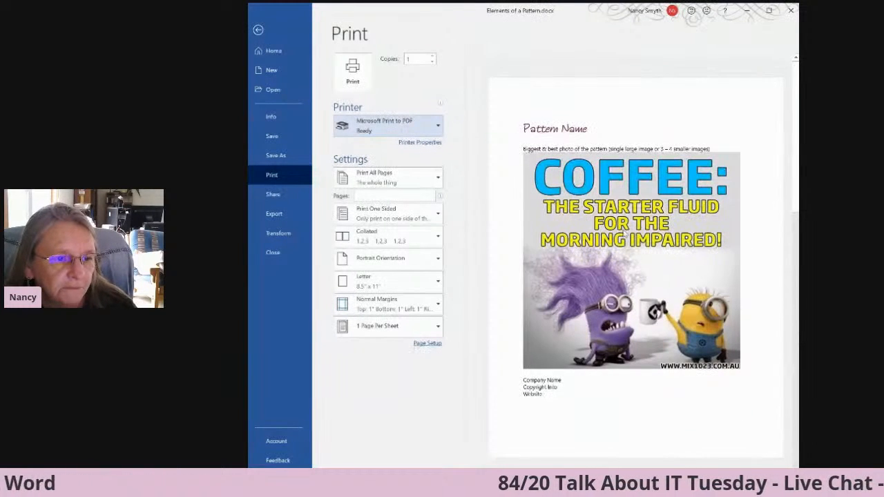
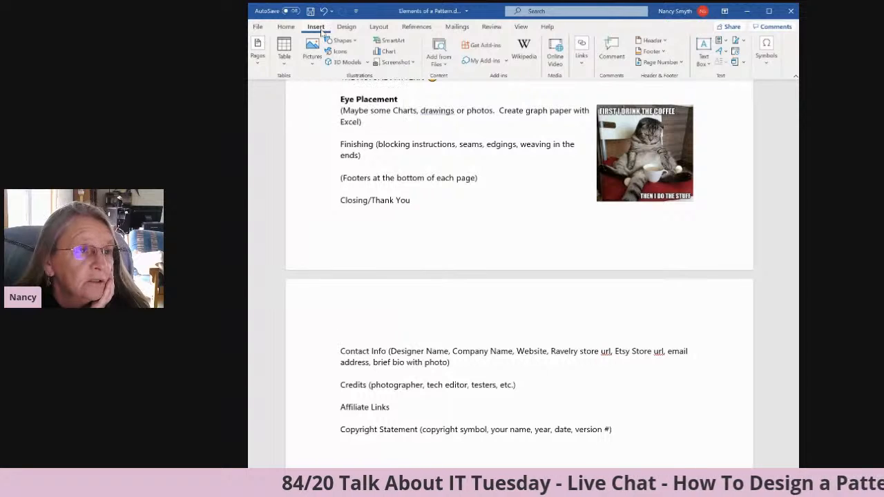
Browse the OneDrive and SharePoint files offered for reuse in the document, and close the Insert From File list.
{"action": "left_click", "coordinate": [447, 66]}
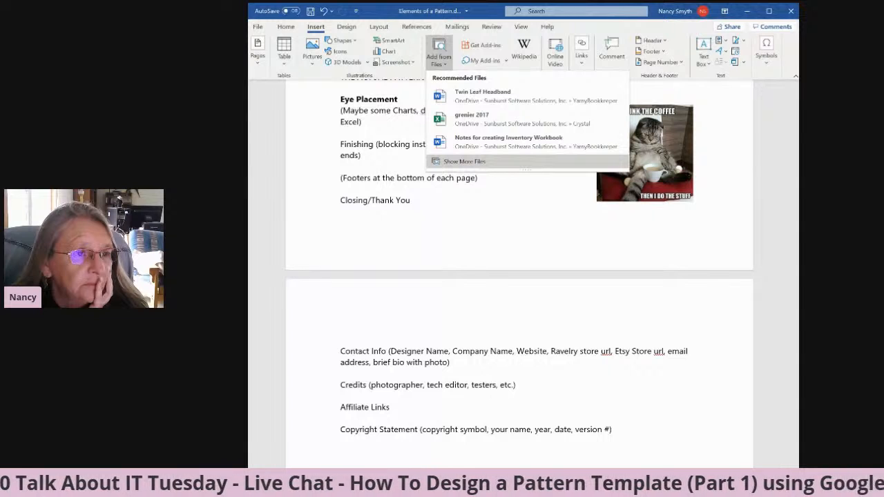
{"action": "left_click", "coordinate": [464, 162]}
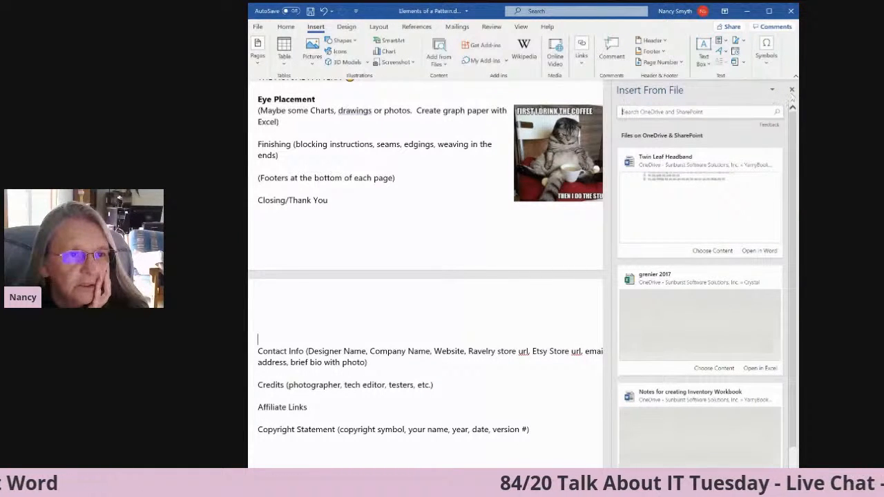
{"action": "left_click", "coordinate": [791, 90]}
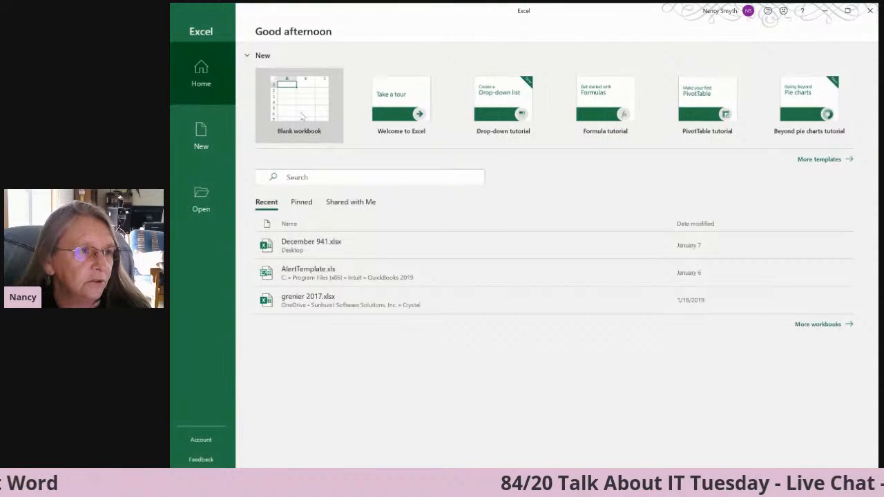
Switch to Excel and search the existing workbooks for "graph paper".
{"action": "left_click", "coordinate": [295, 177]}
{"action": "type", "text": "goo"}
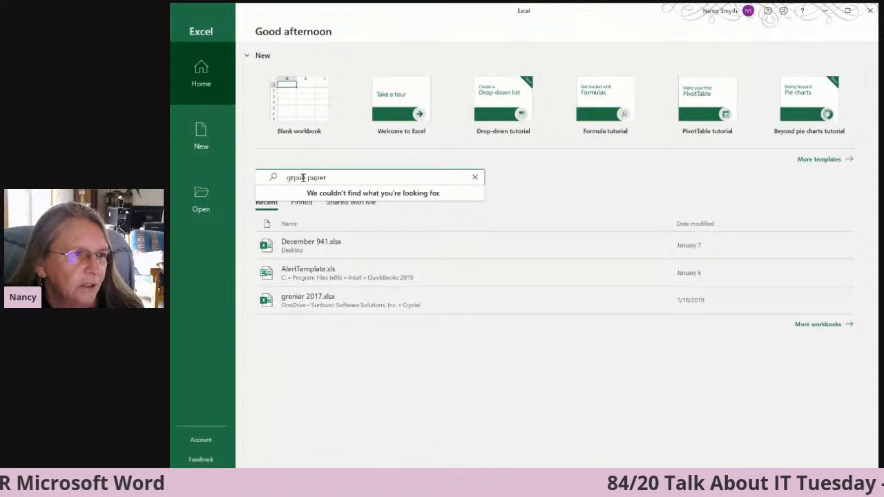
{"action": "left_click_drag", "start_coordinate": [304, 177], "coordinate": [277, 177]}
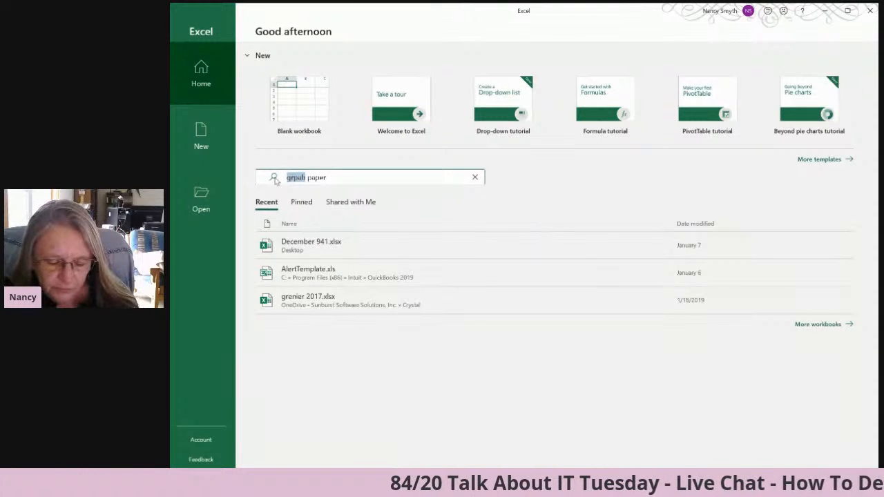
{"action": "type", "text": "graph"}
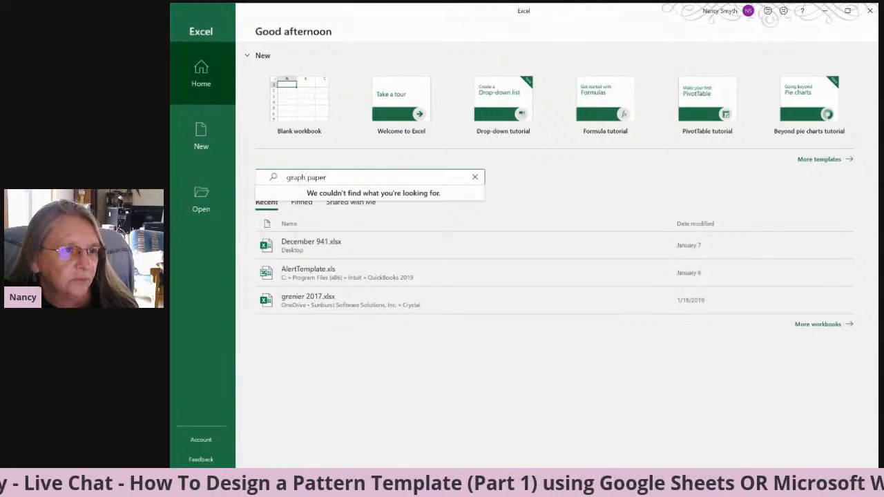
Search the online templates for "graph paper" and create a workbook from Microsoft's Graph paper template.
{"action": "left_click", "coordinate": [831, 161]}
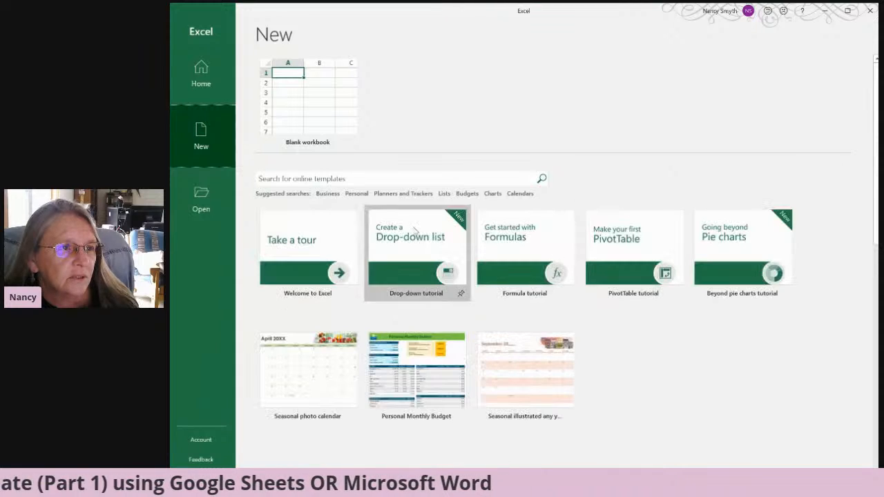
{"action": "left_click", "coordinate": [330, 179]}
{"action": "type", "text": "gr"}
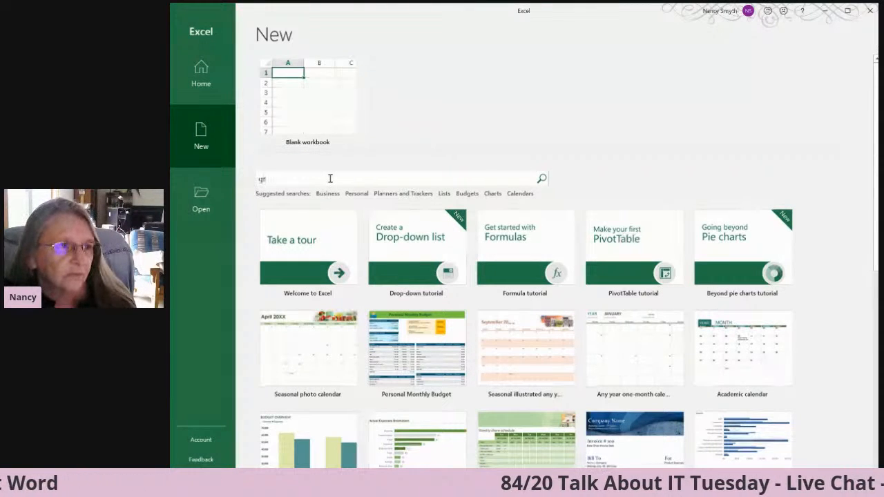
{"action": "type", "text": "aph paper"}
{"action": "key", "text": "Return"}
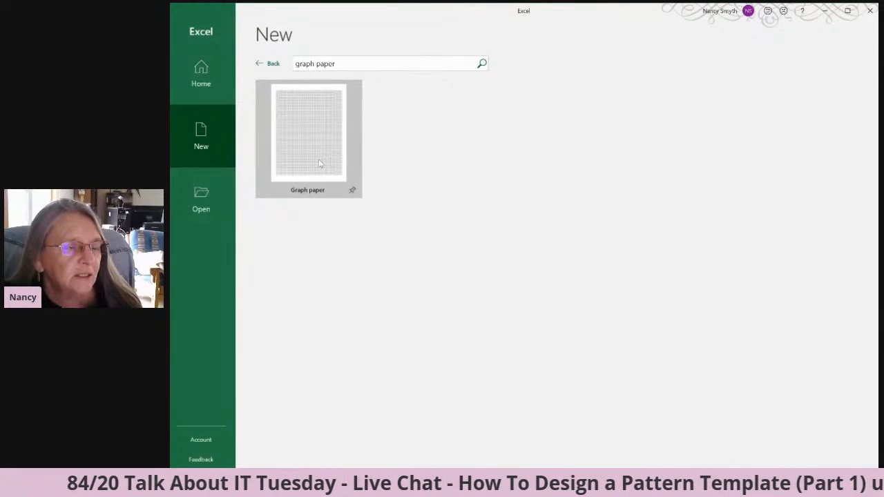
{"action": "left_click", "coordinate": [321, 154]}
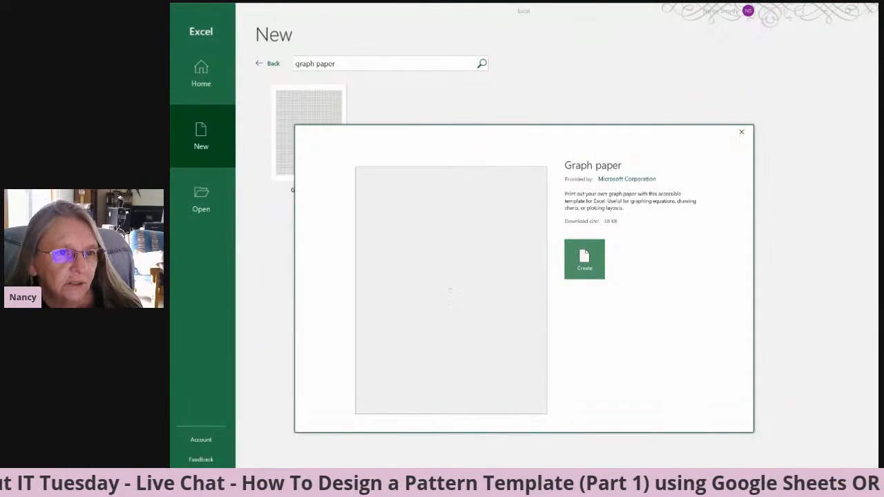
{"action": "left_click", "coordinate": [584, 259]}
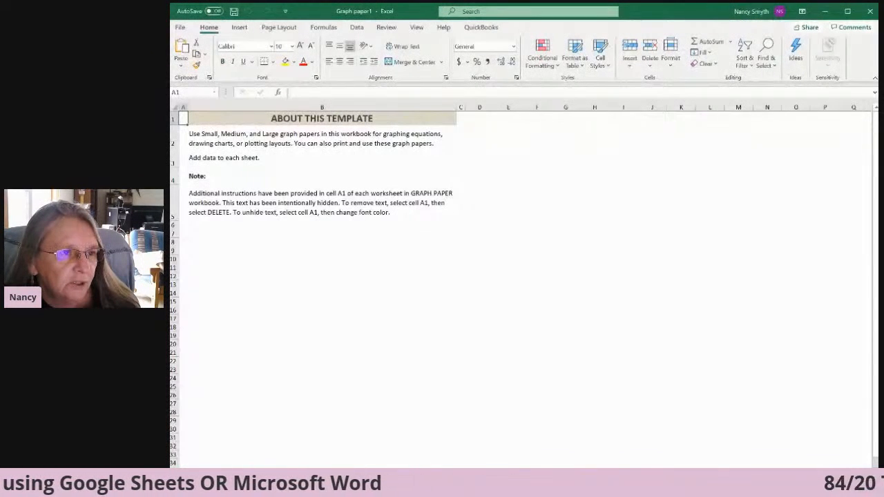
Examine the small, medium and large graph paper worksheets in the new workbook.
{"action": "left_click", "coordinate": [242, 473]}
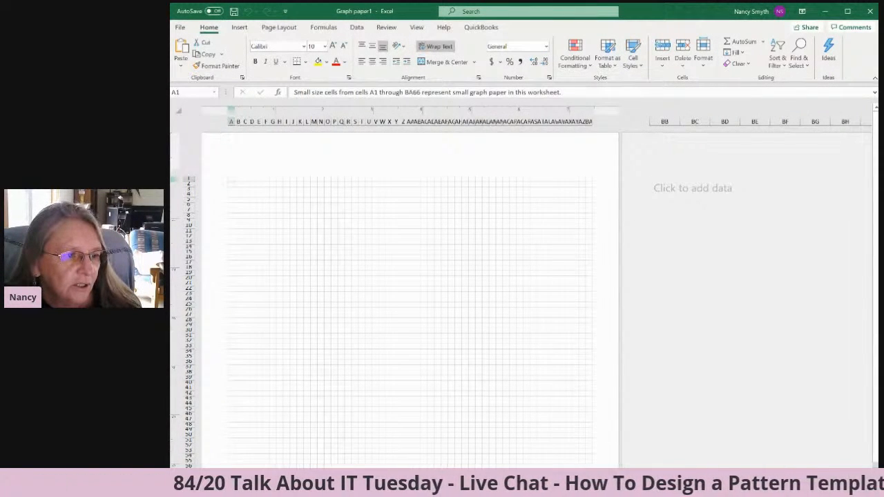
{"action": "left_click", "coordinate": [272, 474]}
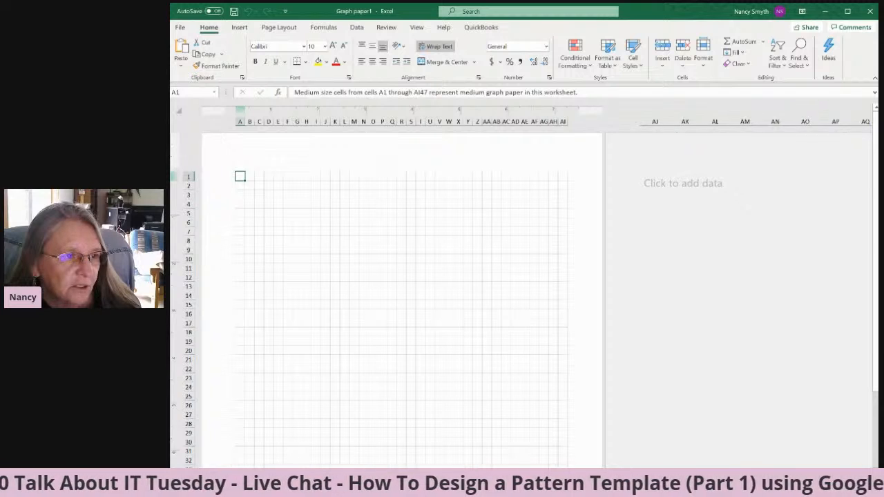
{"action": "left_click", "coordinate": [304, 474]}
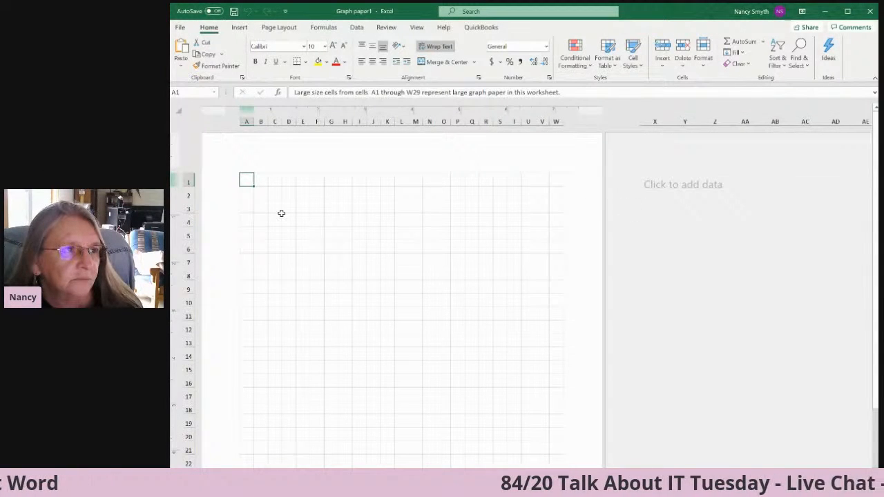
Save the workbook as Graph paper1.xlsx in the Live Chat Resources folder under Yarnybookkeeper.com on Google Drive.
{"action": "left_click", "coordinate": [180, 28]}
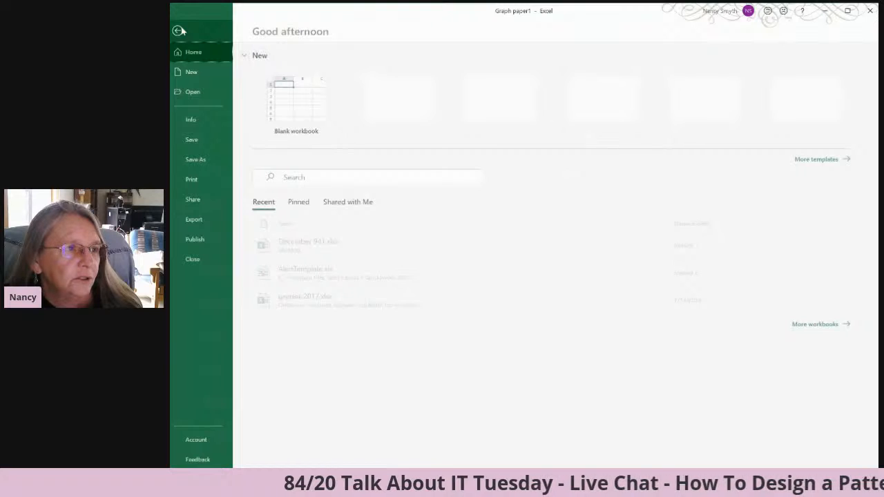
{"action": "left_click", "coordinate": [199, 160]}
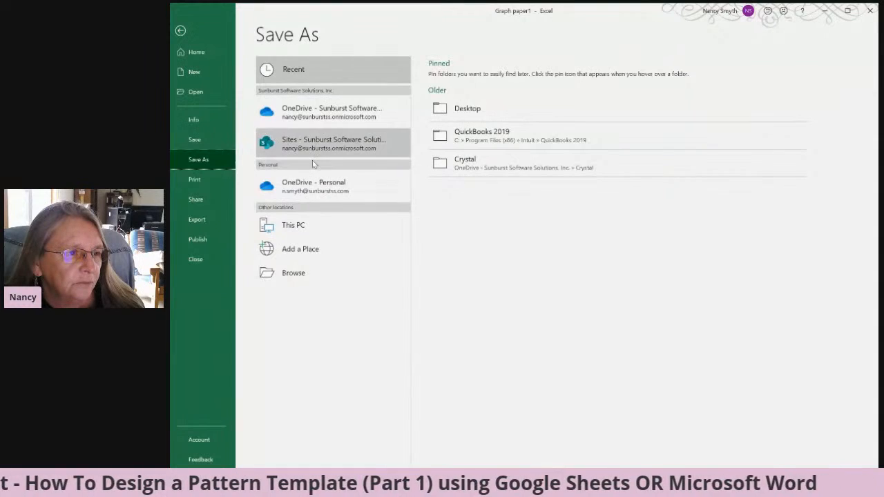
{"action": "left_click", "coordinate": [301, 273]}
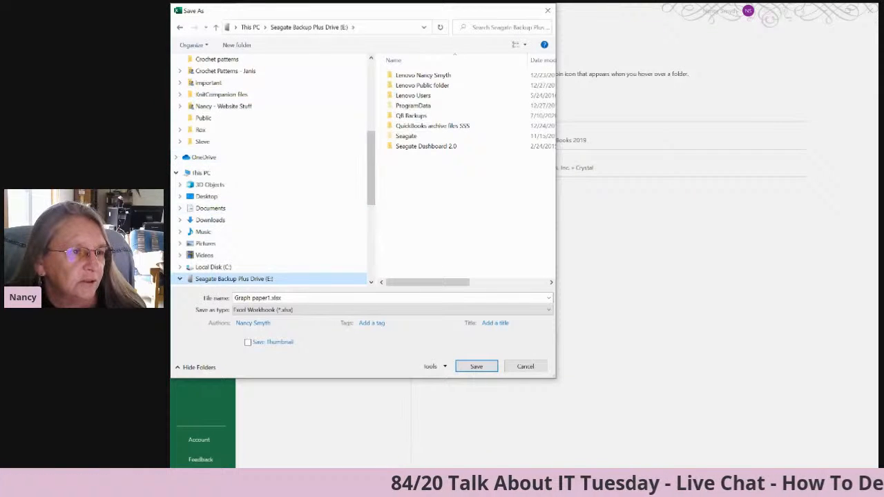
{"action": "scroll", "coordinate": [273, 169], "scroll_direction": "up", "scroll_amount": 6}
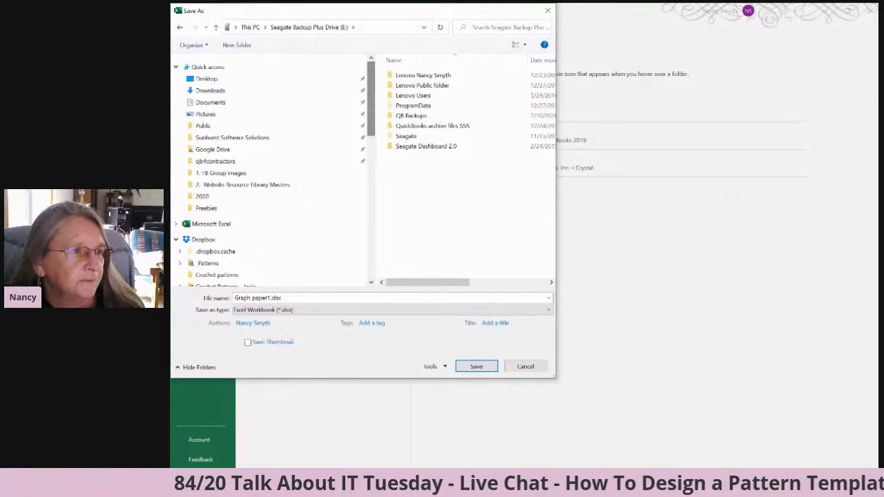
{"action": "left_click", "coordinate": [212, 149]}
{"action": "double_click", "coordinate": [424, 146]}
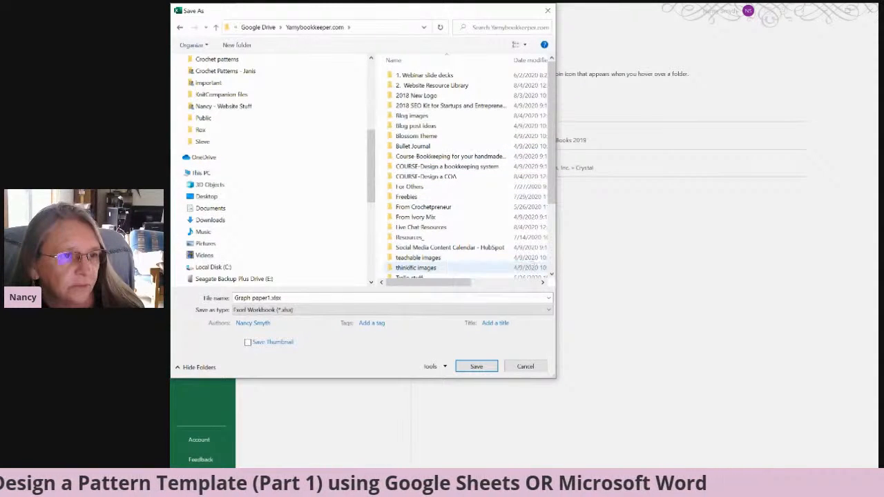
{"action": "left_click", "coordinate": [422, 228]}
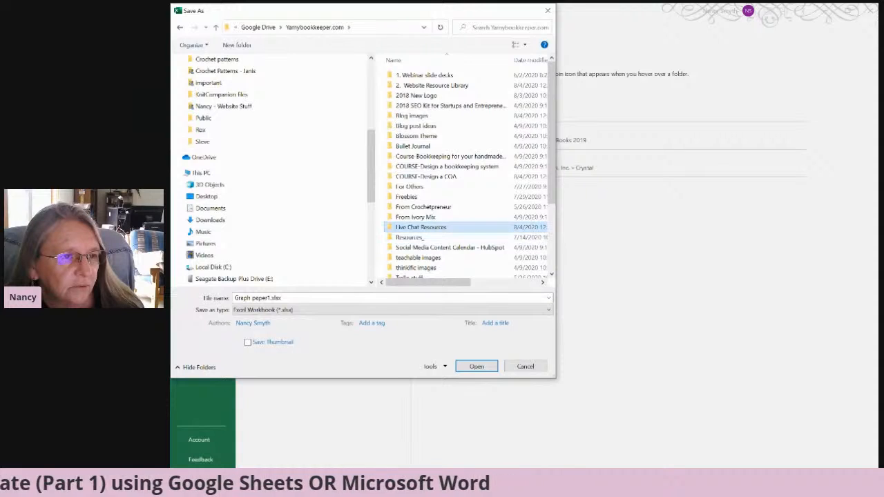
{"action": "double_click", "coordinate": [421, 227]}
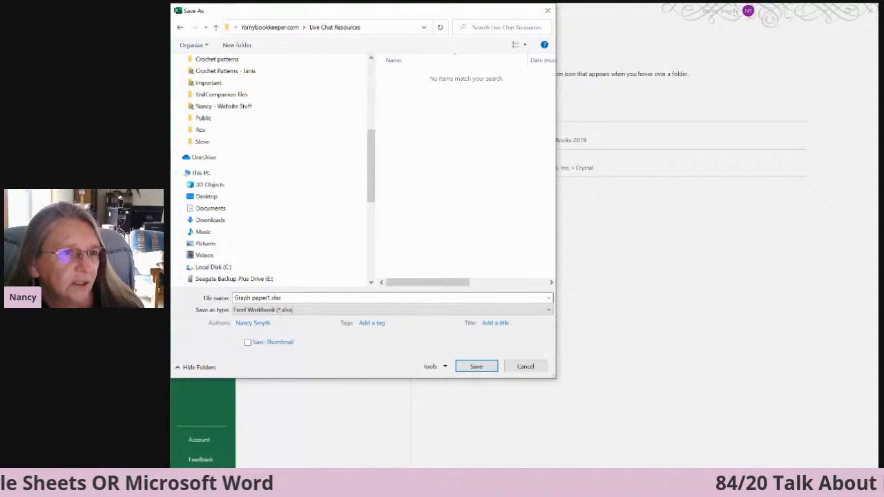
{"action": "left_click", "coordinate": [467, 367]}
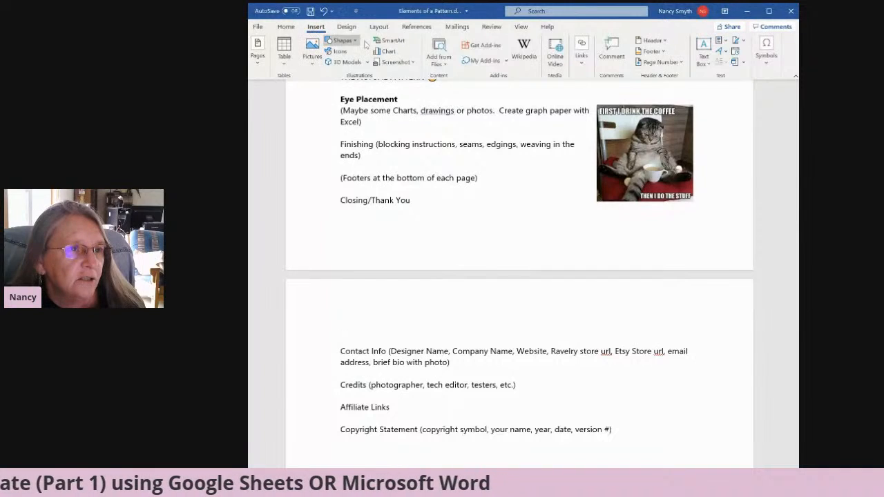
Switch back to the Word pattern document and look through the files available for insertion, closing the file list after each check.
{"action": "left_click", "coordinate": [448, 64]}
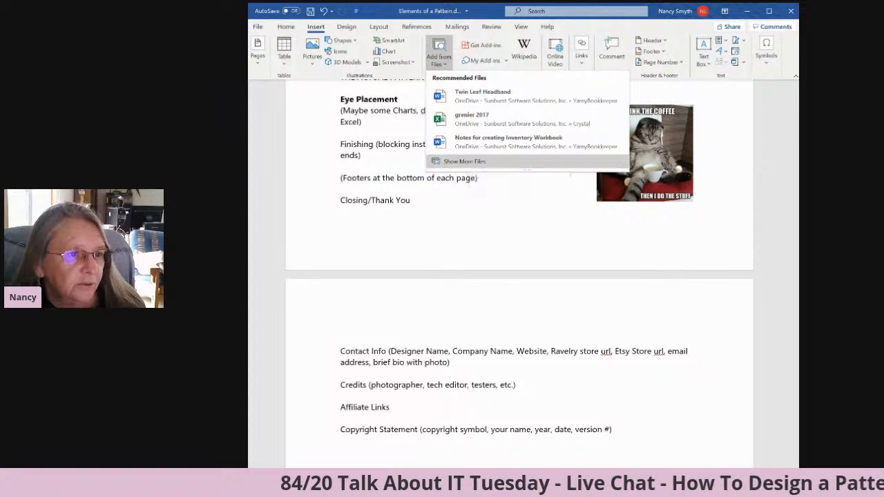
{"action": "left_click", "coordinate": [476, 163]}
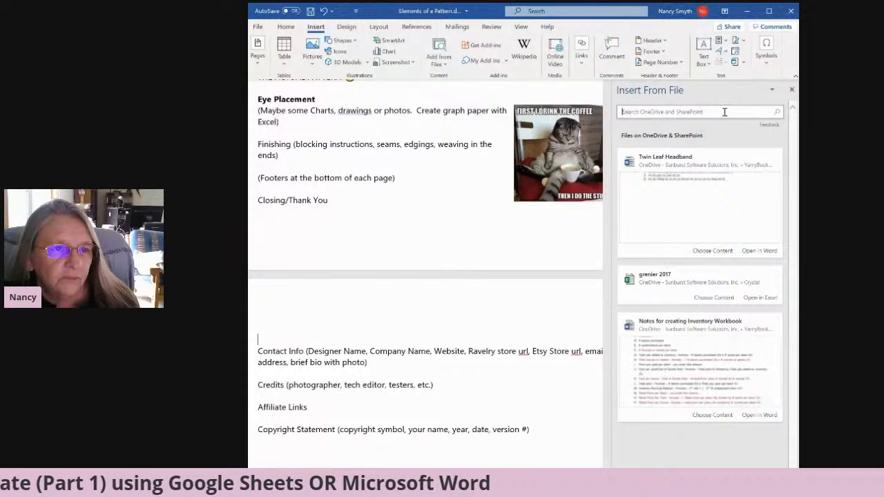
{"action": "left_click", "coordinate": [773, 90]}
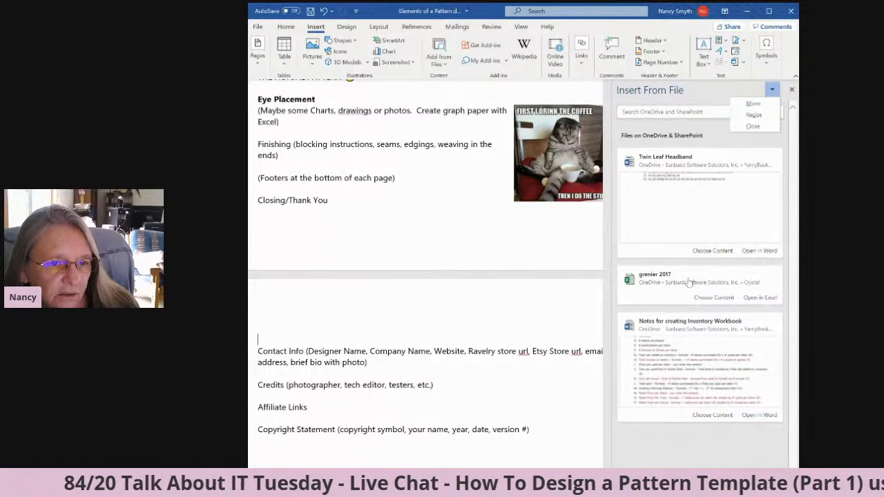
{"action": "left_click", "coordinate": [793, 90]}
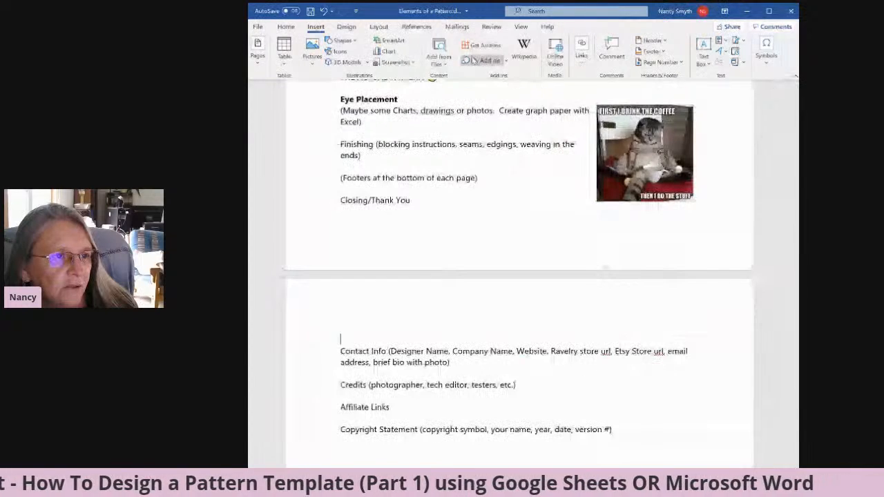
{"action": "left_click", "coordinate": [445, 63]}
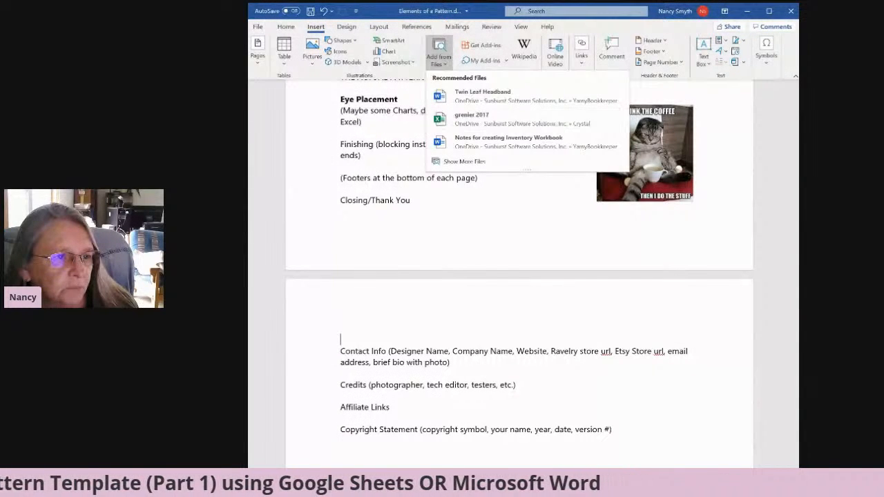
{"action": "left_click", "coordinate": [460, 162]}
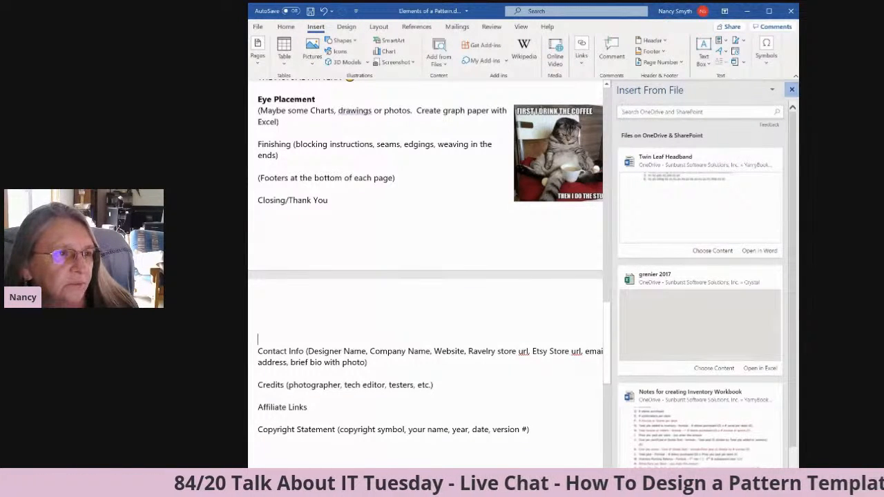
{"action": "left_click", "coordinate": [792, 90]}
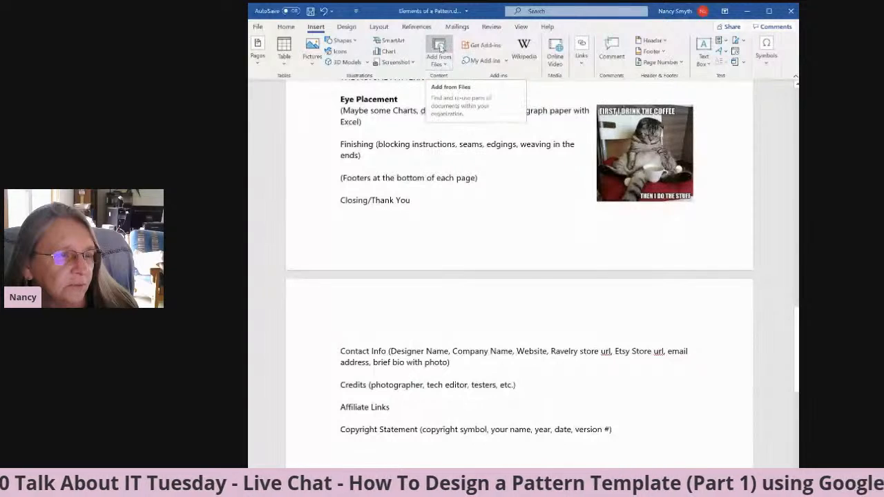
Reopen the Insert From File list and compare the recommended files with the full OneDrive and SharePoint list.
{"action": "left_click", "coordinate": [439, 46]}
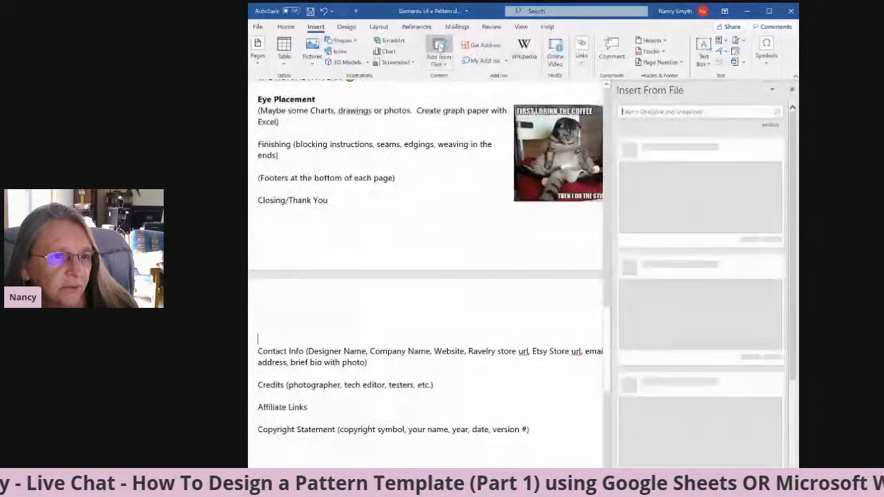
{"action": "left_click", "coordinate": [438, 62]}
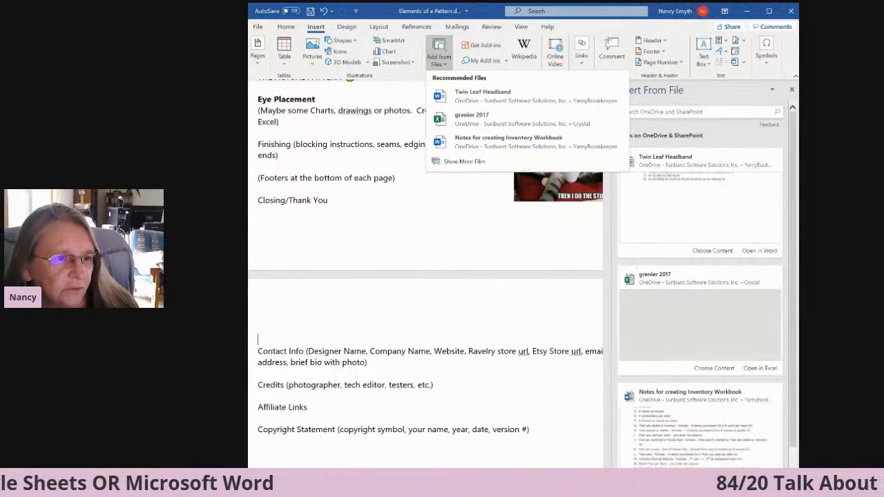
{"action": "left_click", "coordinate": [529, 270]}
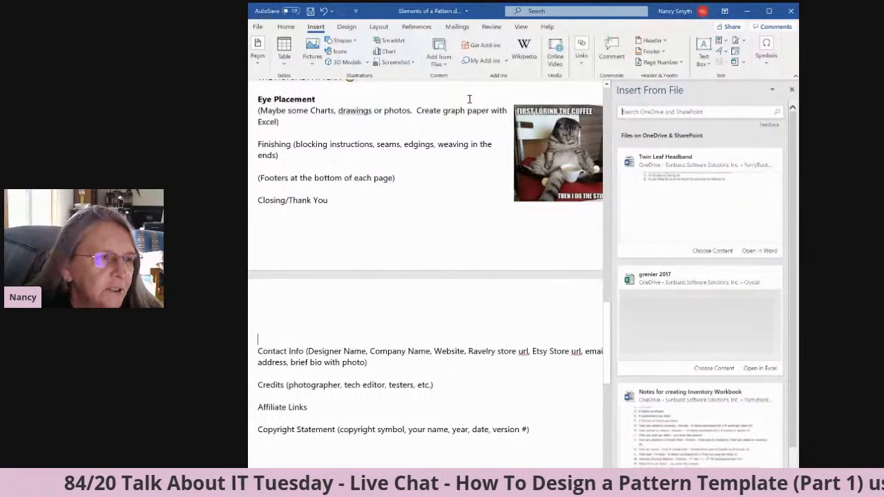
{"action": "left_click", "coordinate": [438, 65]}
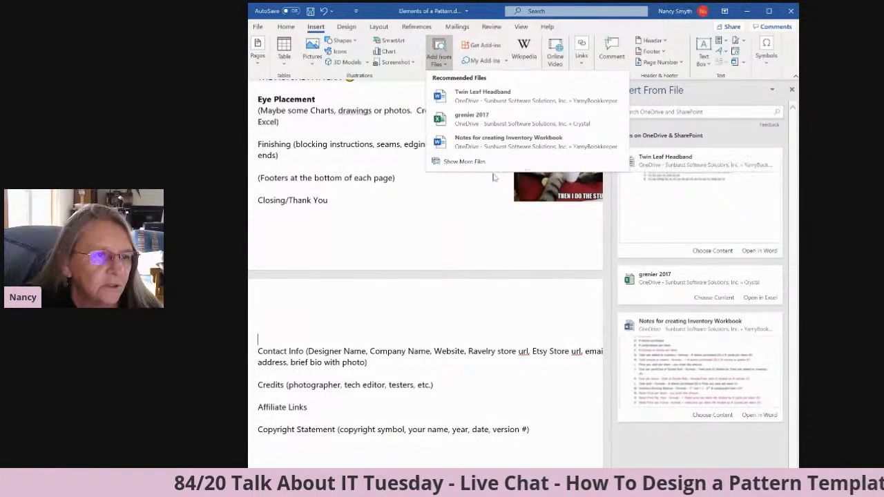
{"action": "left_click", "coordinate": [461, 163]}
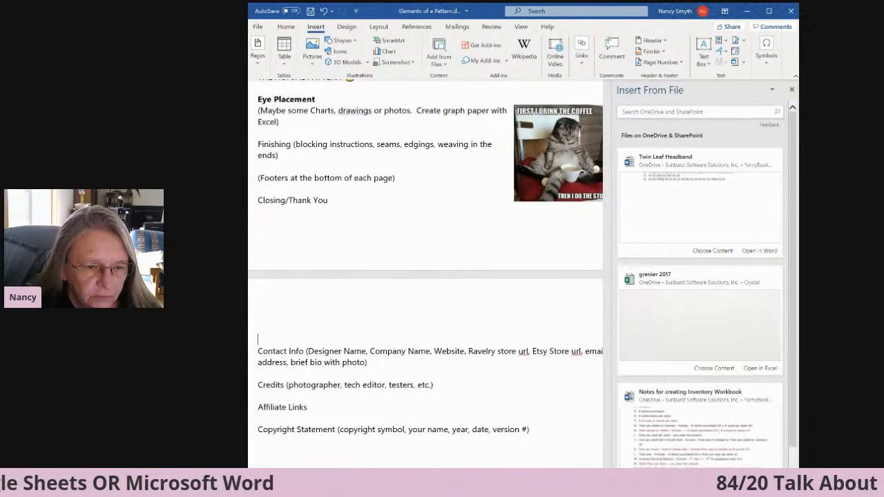
View the document in Read Mode, return to the editing view, and close the Insert From File list.
{"action": "key", "text": "alt+w"}
{"action": "key", "text": "f"}
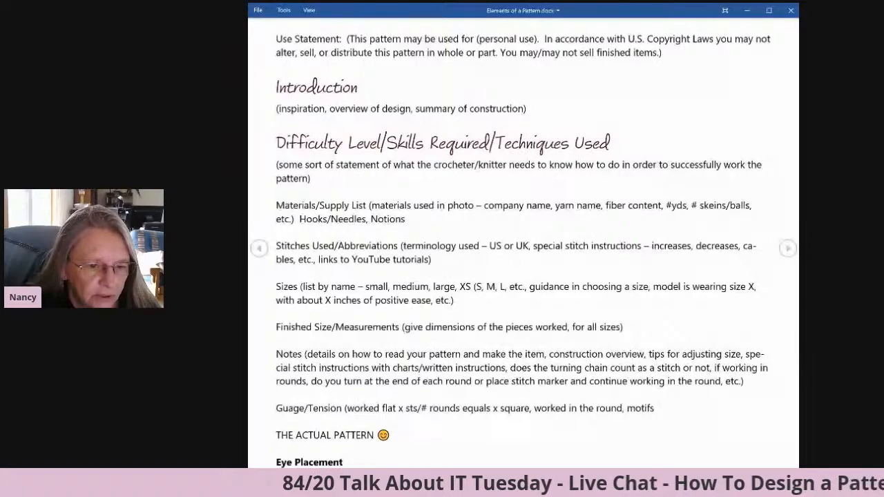
{"action": "key", "text": "Escape"}
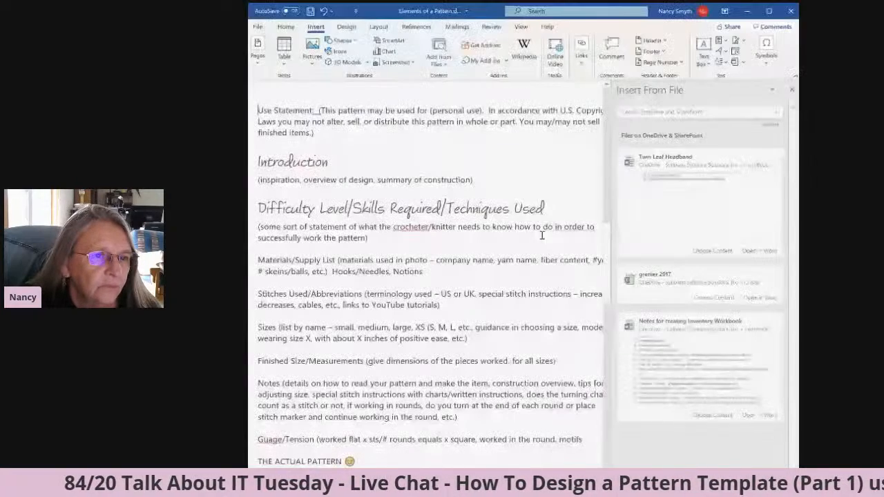
{"action": "left_click", "coordinate": [792, 91]}
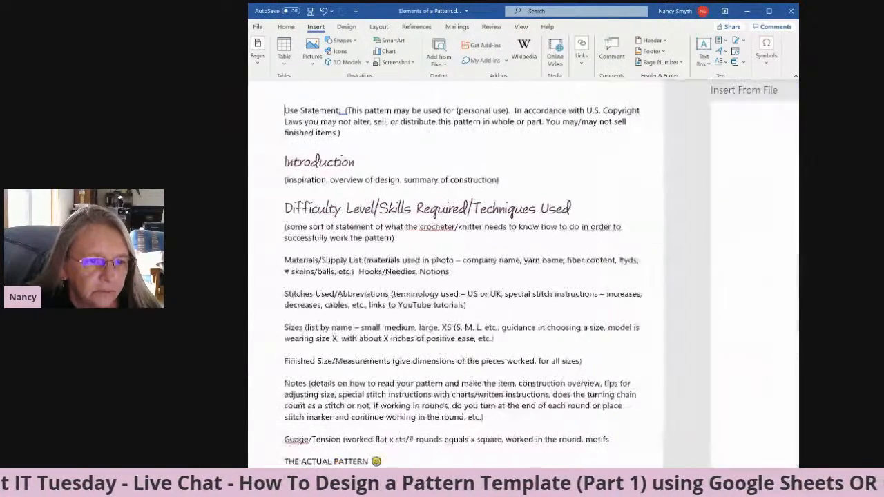